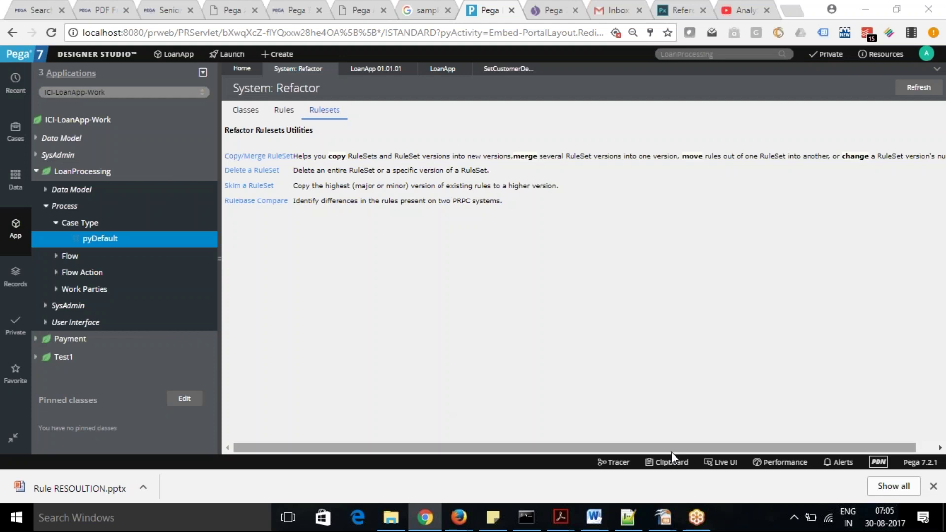
Bring the Notepad++ file with the Rule123 rule-resolution question to the front.
{"action": "left_click", "coordinate": [627, 517]}
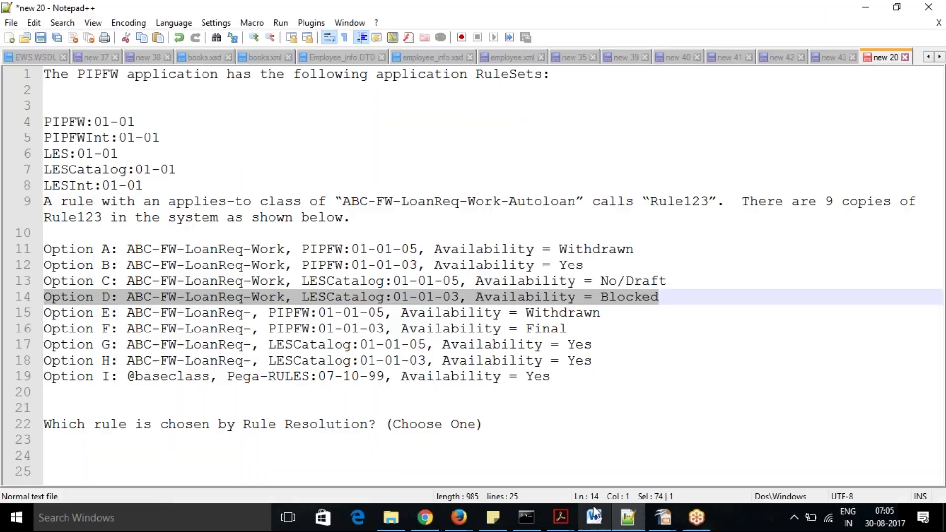
{"action": "left_click", "coordinate": [425, 391]}
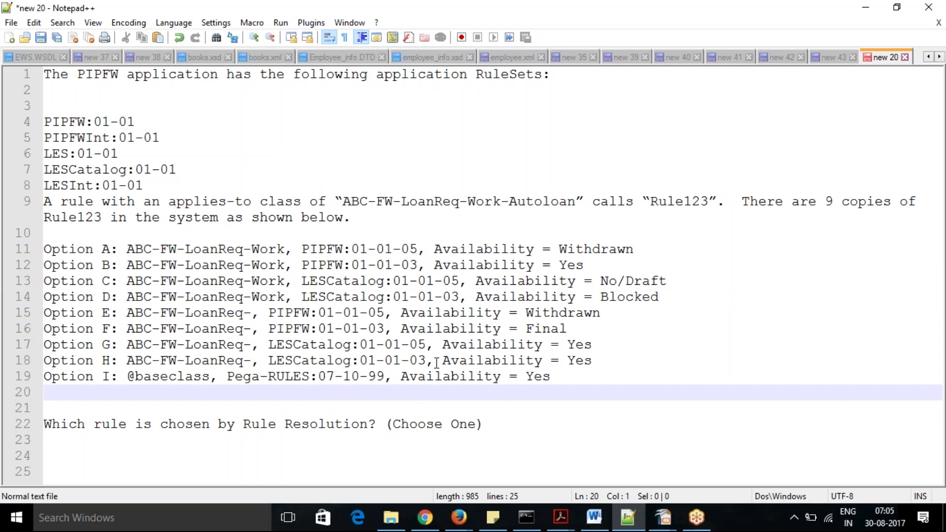
{"action": "left_click", "coordinate": [417, 269]}
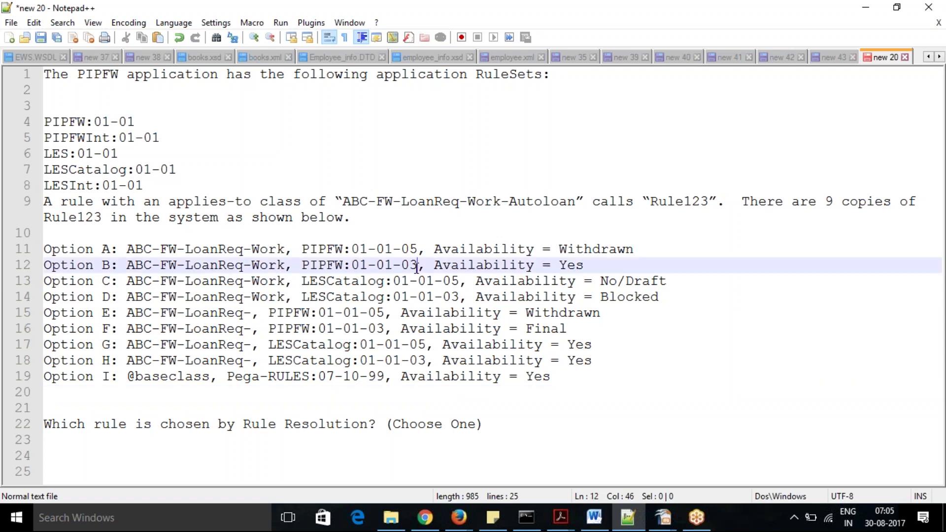
{"action": "left_click_drag", "start_coordinate": [587, 267], "coordinate": [3, 260]}
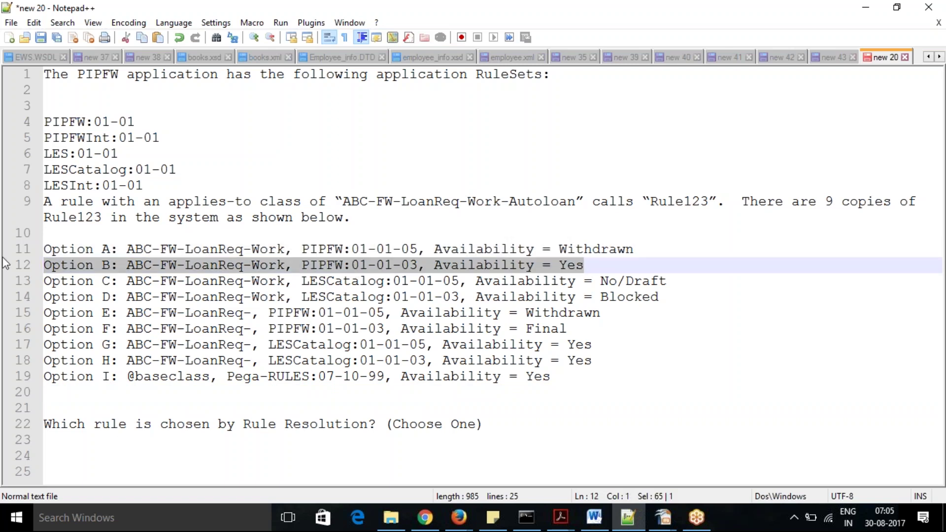
{"action": "left_click", "coordinate": [7, 254]}
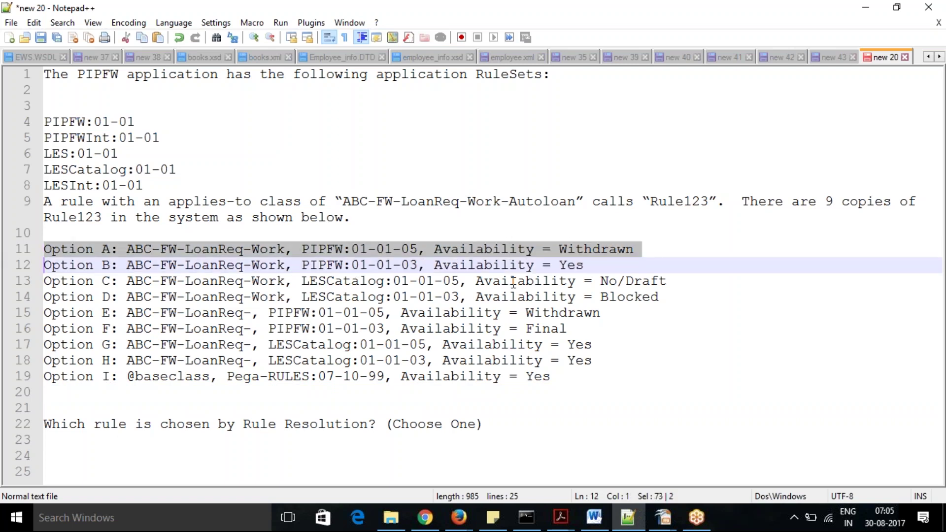
{"action": "double_click", "coordinate": [684, 279]}
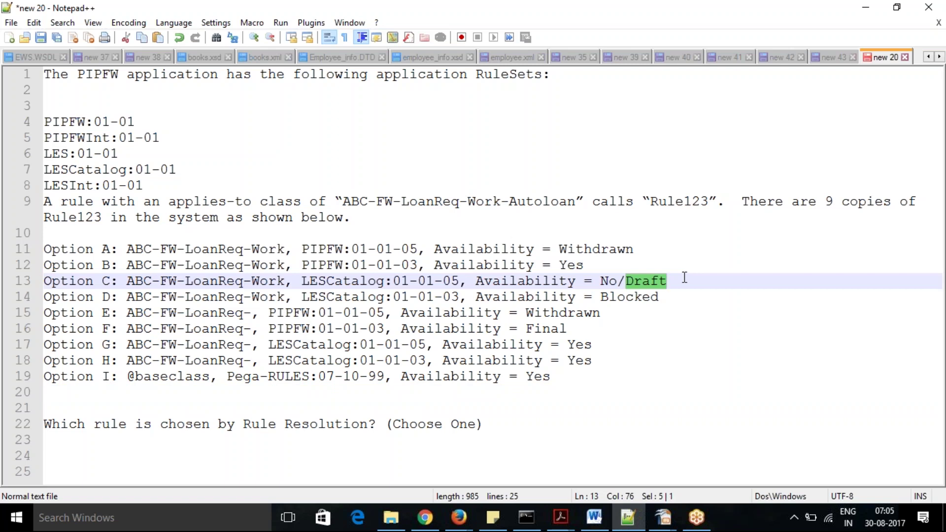
{"action": "left_click_drag", "start_coordinate": [685, 278], "coordinate": [41, 249]}
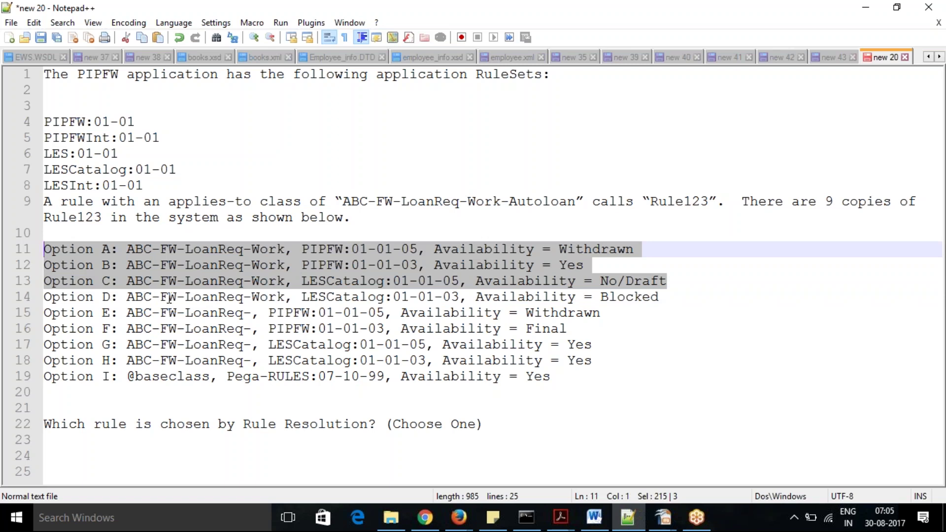
{"action": "left_click", "coordinate": [426, 314]}
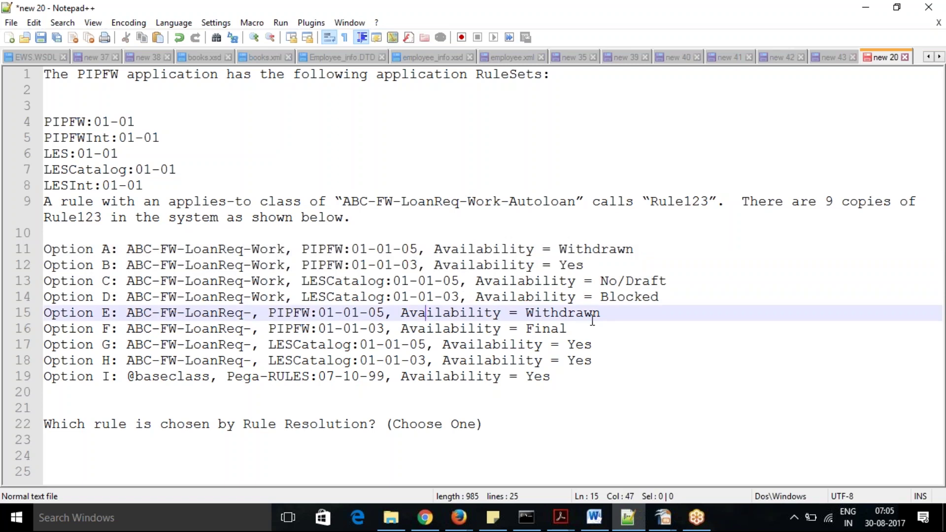
Highlight the Option E and Option F lines, then preview the open Impress windows.
{"action": "left_click_drag", "start_coordinate": [575, 329], "coordinate": [26, 316]}
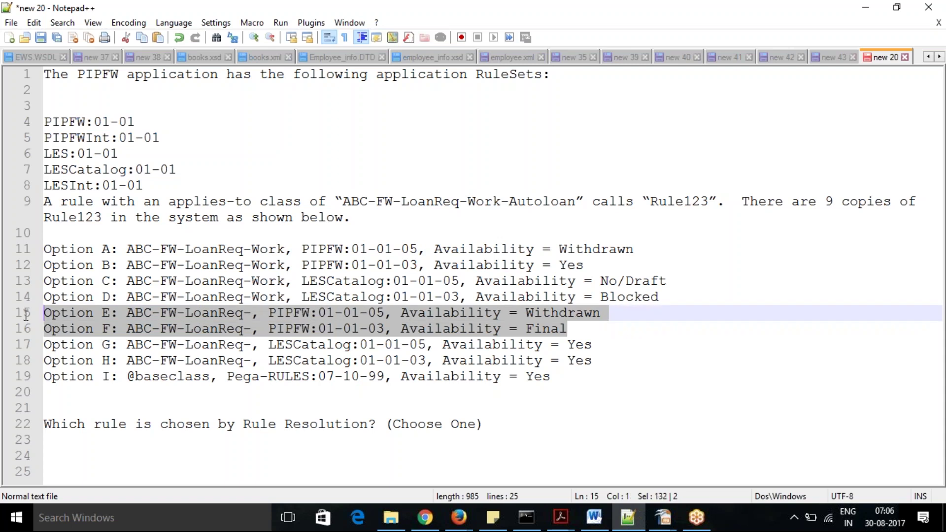
{"action": "left_click", "coordinate": [26, 313]}
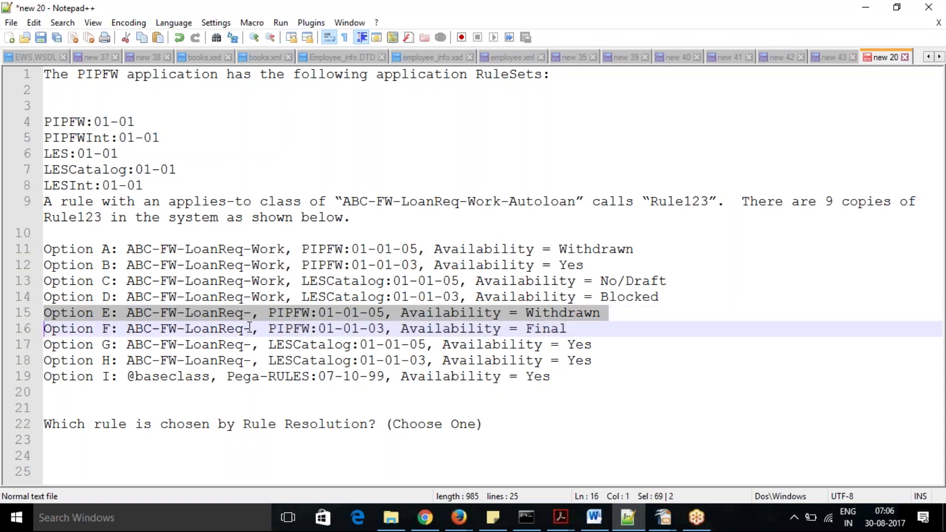
{"action": "left_click", "coordinate": [346, 330]}
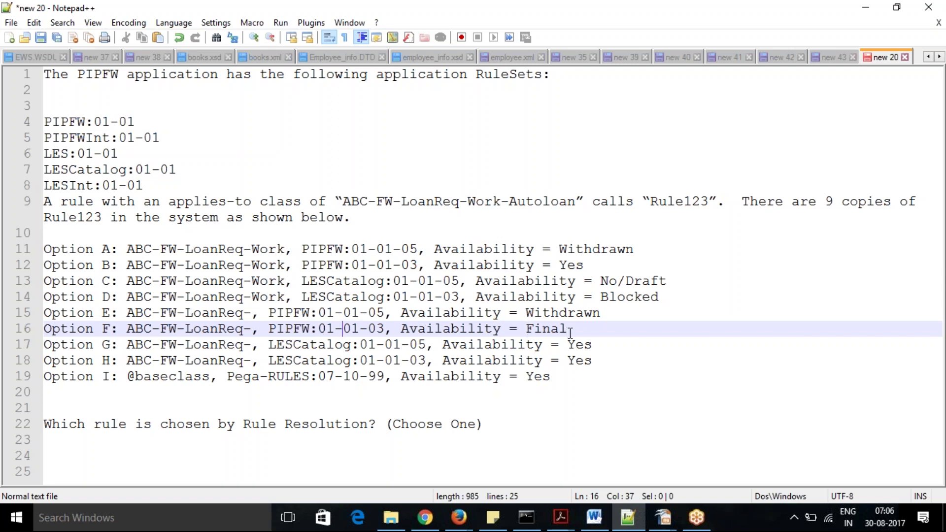
{"action": "left_click_drag", "start_coordinate": [573, 330], "coordinate": [42, 316]}
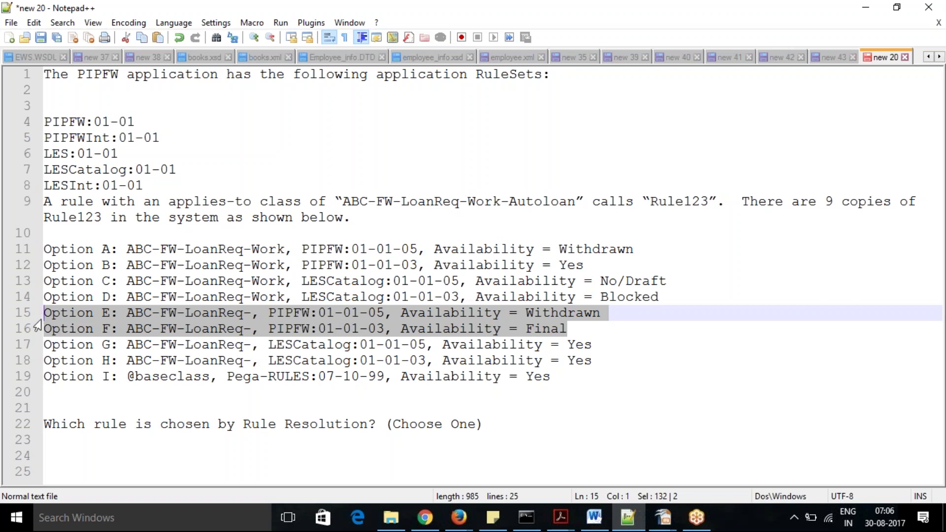
{"action": "left_click", "coordinate": [664, 520]}
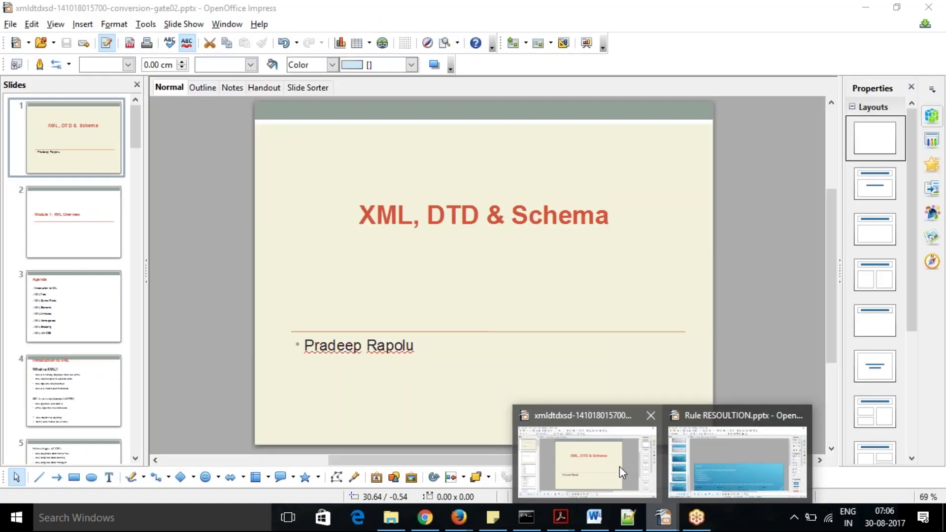
View slide 4's rule-resolution flowchart in Rule RESOULTION.pptx, then return to Notepad++.
{"action": "left_click", "coordinate": [692, 476]}
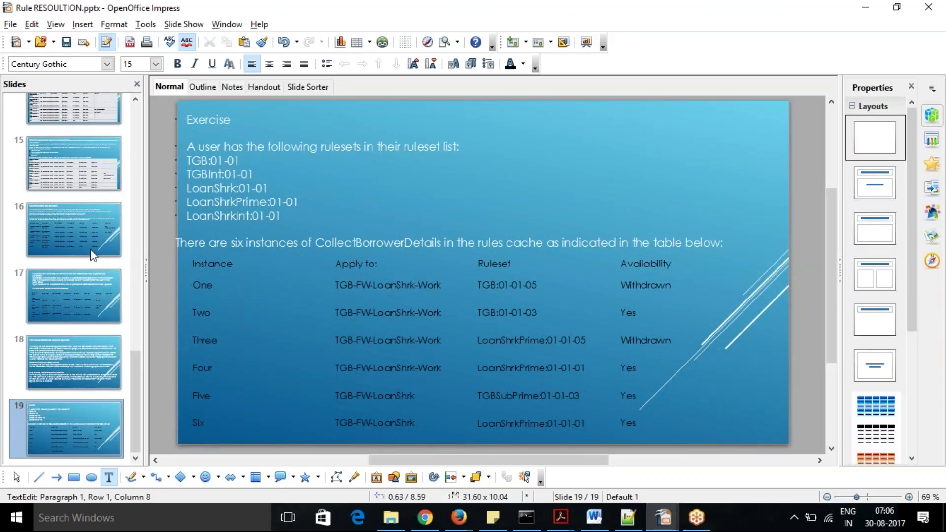
{"action": "left_click", "coordinate": [136, 102]}
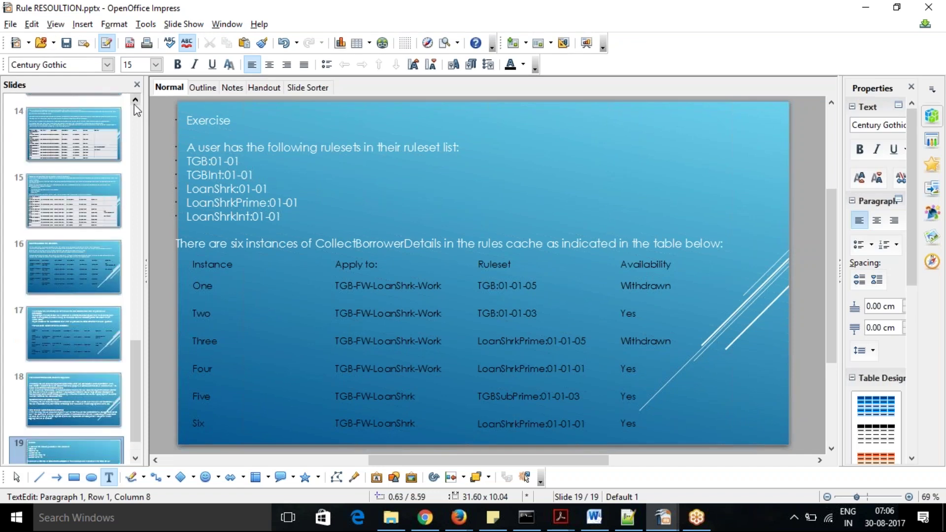
{"action": "left_click", "coordinate": [136, 103]}
{"action": "left_click", "coordinate": [135, 103]}
{"action": "left_click", "coordinate": [135, 102]}
{"action": "left_click", "coordinate": [135, 103]}
{"action": "left_click", "coordinate": [135, 103]}
{"action": "left_click", "coordinate": [135, 102]}
{"action": "left_click", "coordinate": [136, 103]}
{"action": "left_click", "coordinate": [135, 102]}
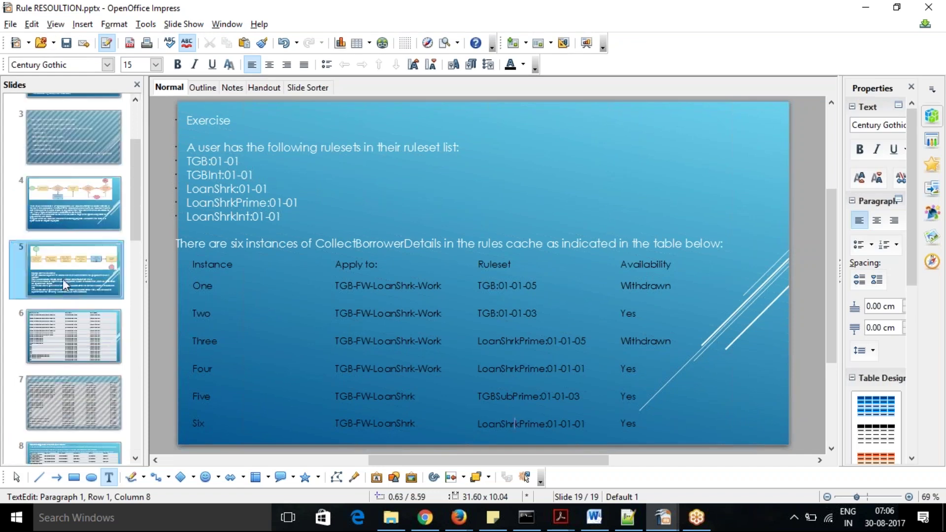
{"action": "left_click", "coordinate": [80, 189]}
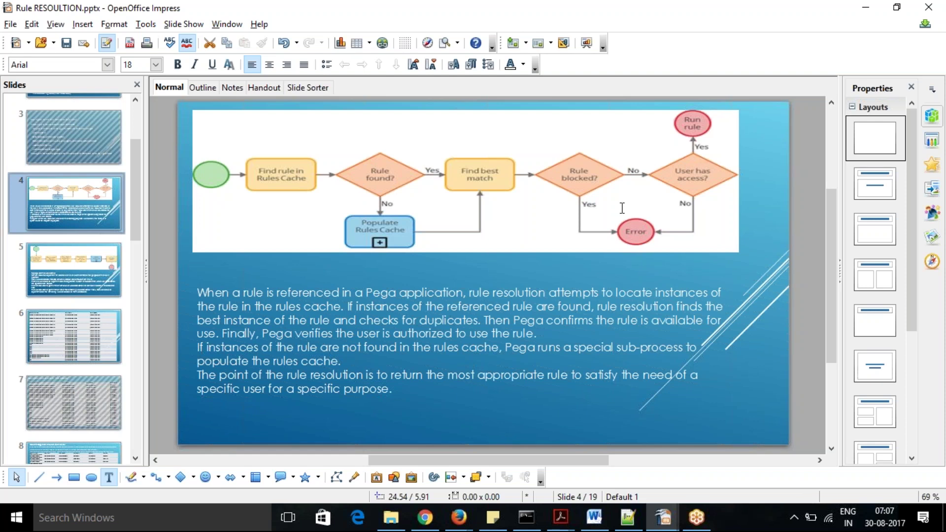
{"action": "key", "text": "alt+Tab"}
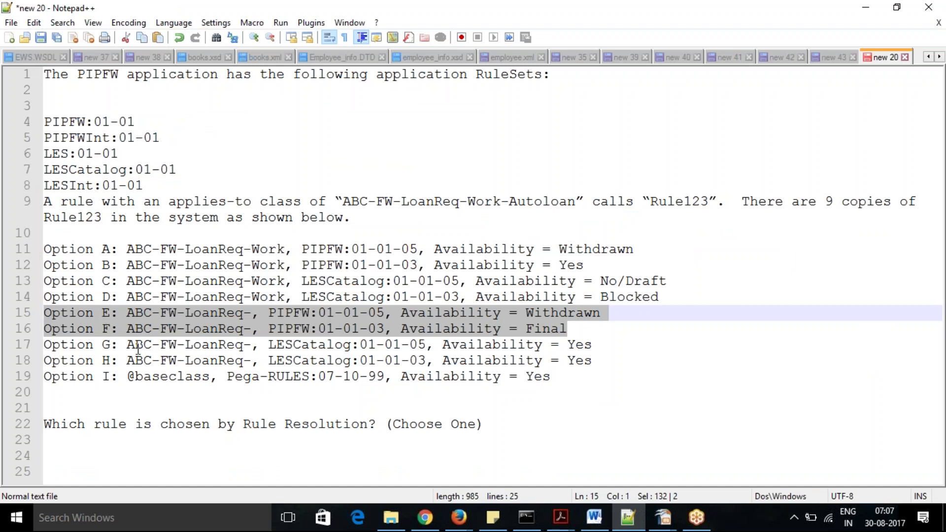
{"action": "left_click", "coordinate": [171, 346]}
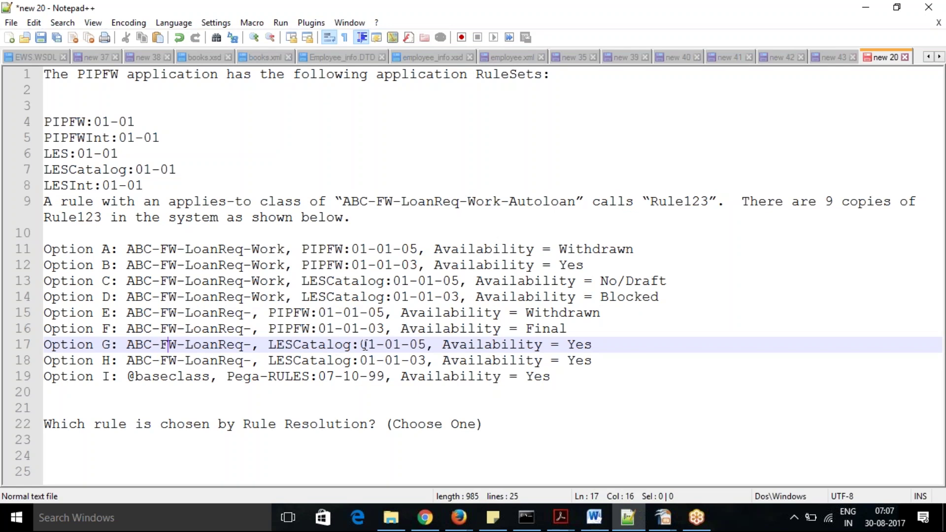
{"action": "left_click", "coordinate": [397, 346]}
{"action": "left_click", "coordinate": [407, 364]}
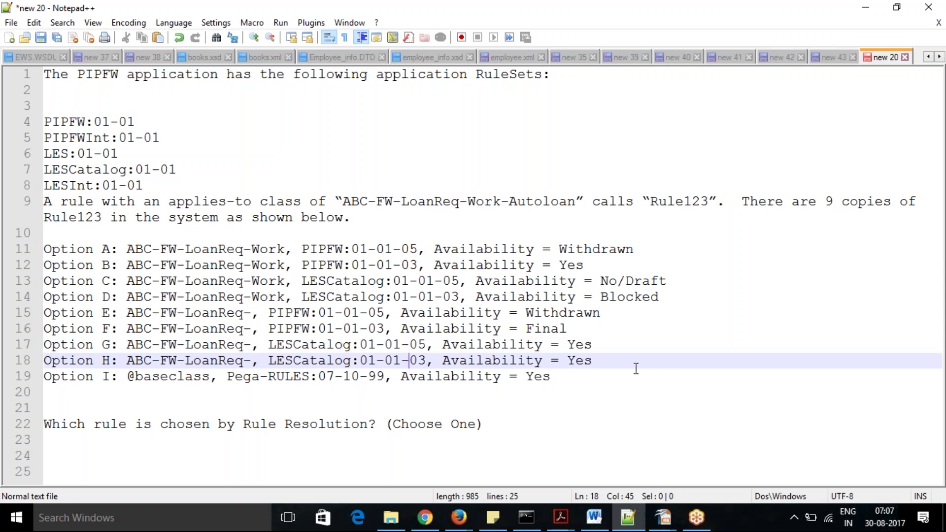
{"action": "left_click_drag", "start_coordinate": [613, 364], "coordinate": [43, 365]}
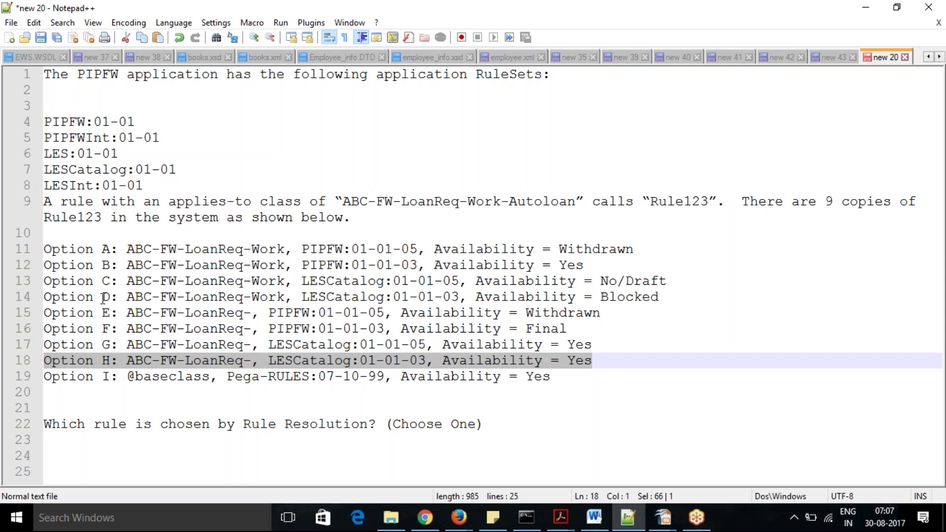
{"action": "left_click", "coordinate": [110, 295]}
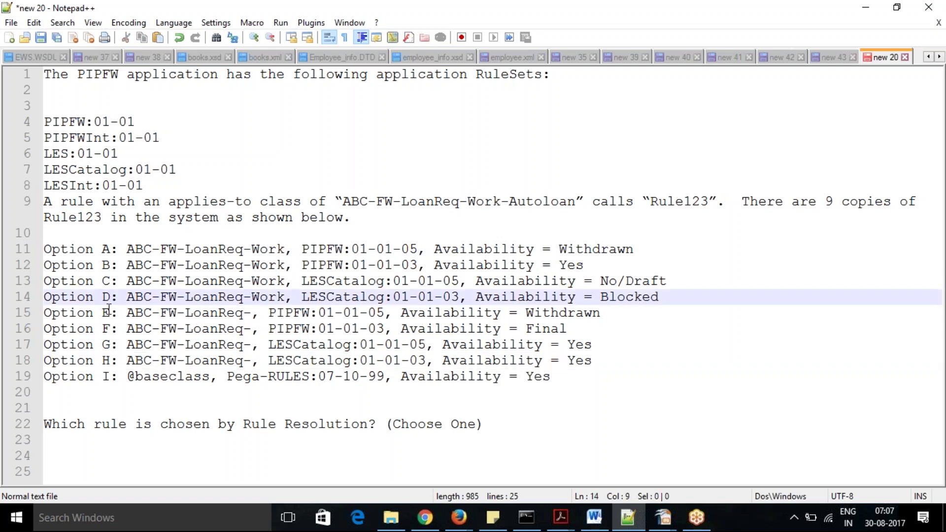
{"action": "left_click", "coordinate": [108, 348]}
{"action": "left_click", "coordinate": [107, 377]}
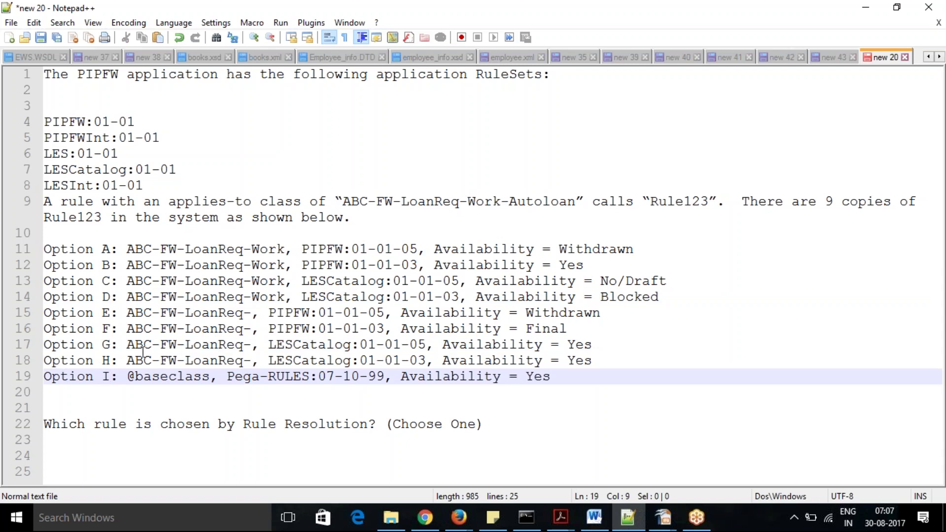
{"action": "left_click", "coordinate": [242, 297]}
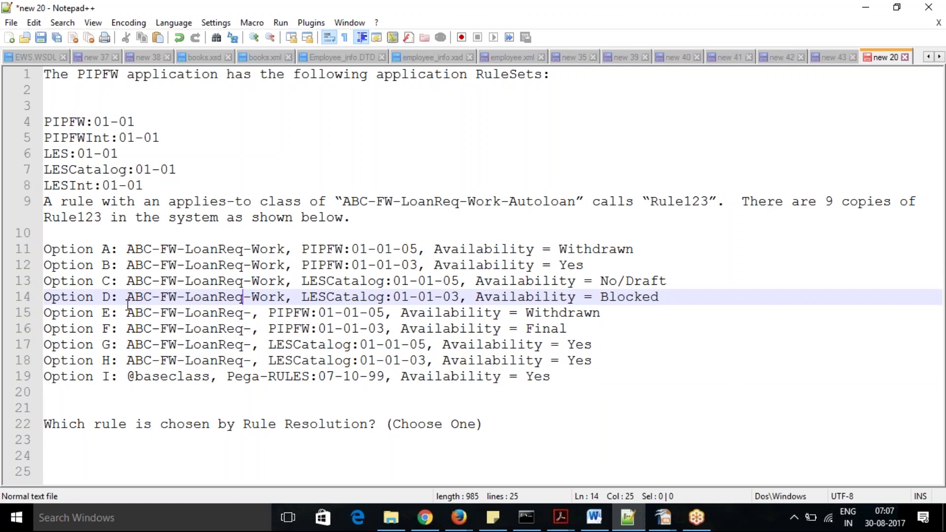
{"action": "left_click_drag", "start_coordinate": [125, 299], "coordinate": [285, 296]}
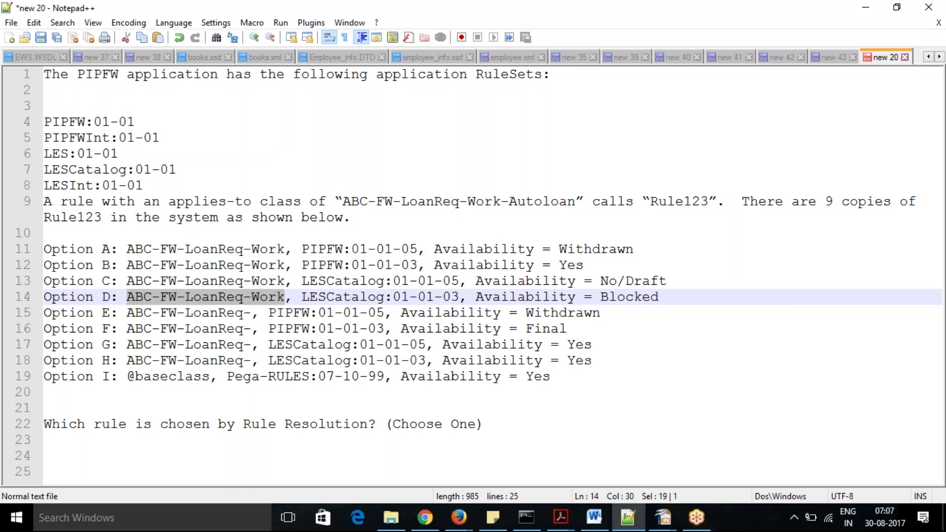
{"action": "left_click", "coordinate": [351, 297]}
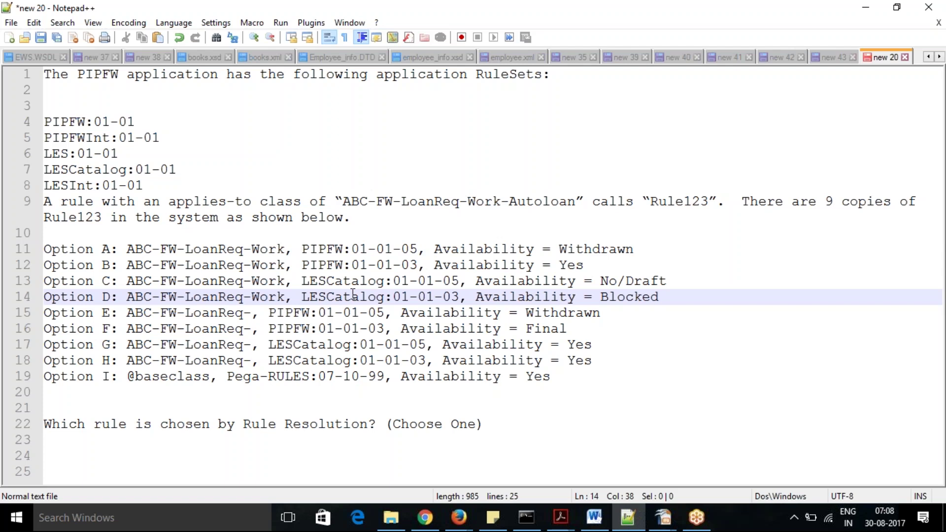
{"action": "left_click", "coordinate": [282, 296]}
{"action": "left_click_drag", "start_coordinate": [288, 296], "coordinate": [129, 299]}
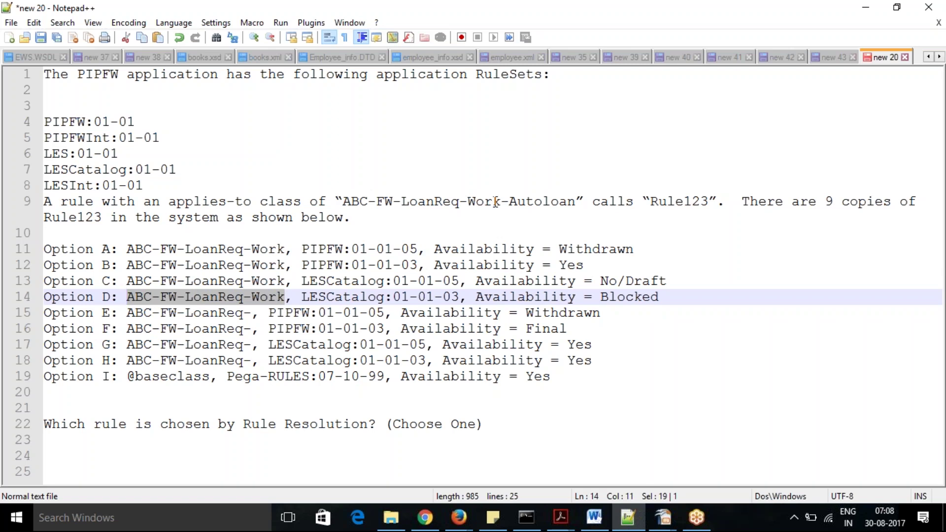
{"action": "left_click_drag", "start_coordinate": [351, 205], "coordinate": [568, 203]}
{"action": "left_click", "coordinate": [627, 296]}
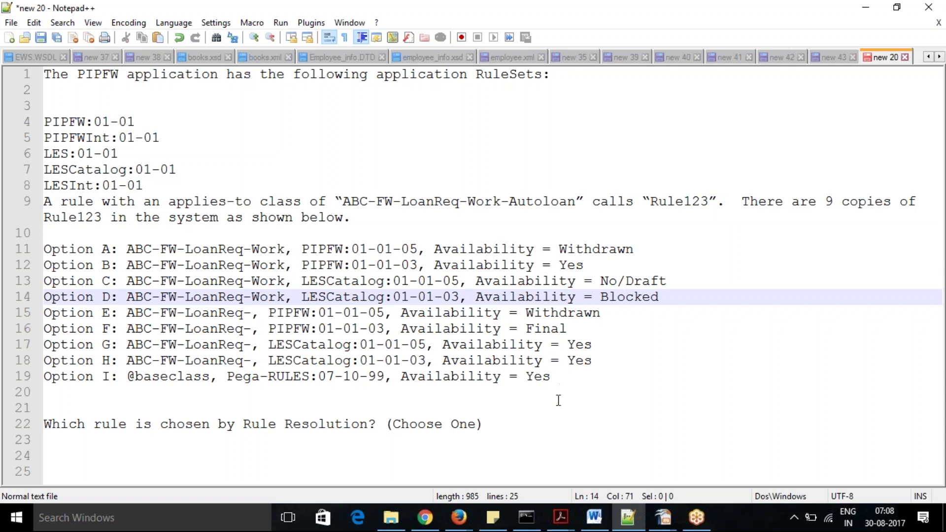
{"action": "left_click", "coordinate": [252, 380]}
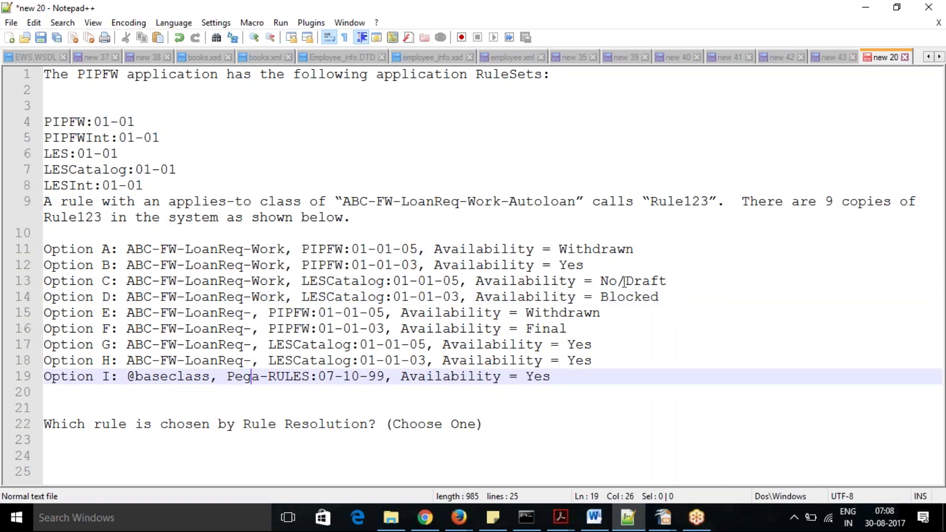
{"action": "left_click", "coordinate": [669, 299]}
{"action": "left_click_drag", "start_coordinate": [670, 298], "coordinate": [7, 297]}
{"action": "left_click", "coordinate": [631, 346]}
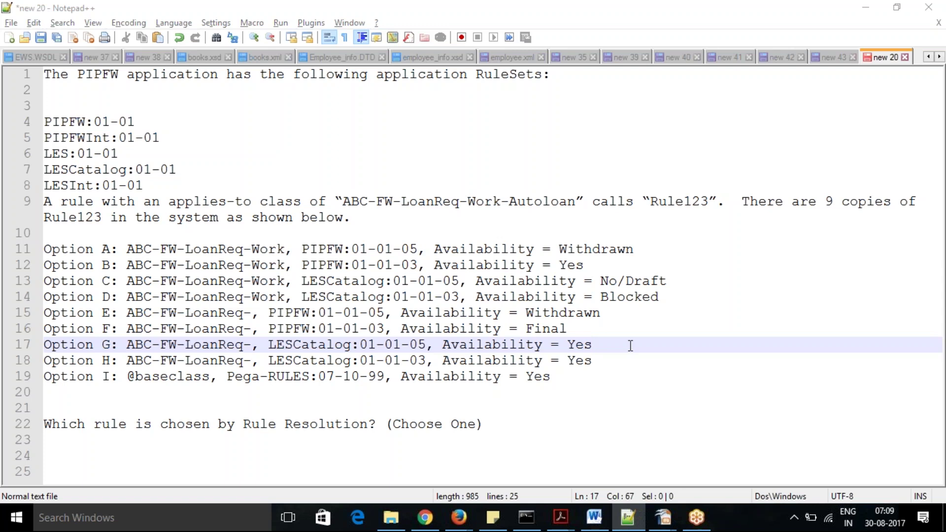
{"action": "key", "text": "alt+Tab"}
{"action": "key", "text": "alt+Tab"}
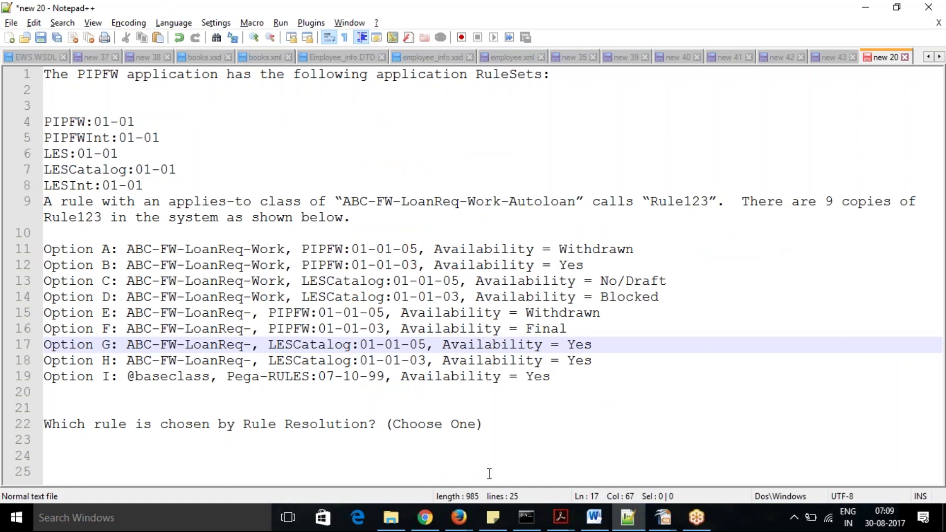
{"action": "mouse_move", "coordinate": [464, 521]}
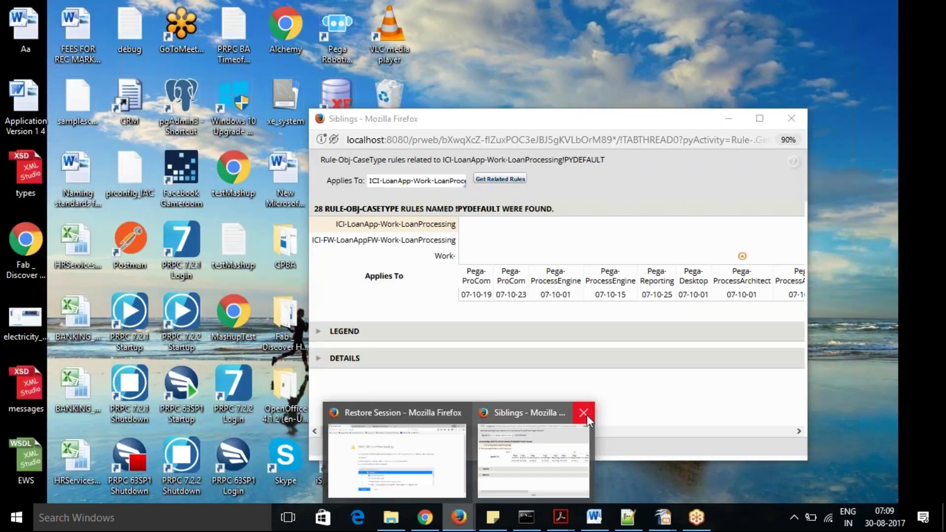
Close the Siblings window and switch to the Pega Designer Studio tab via Restore Session.
{"action": "left_click", "coordinate": [586, 413]}
{"action": "mouse_move", "coordinate": [454, 458]}
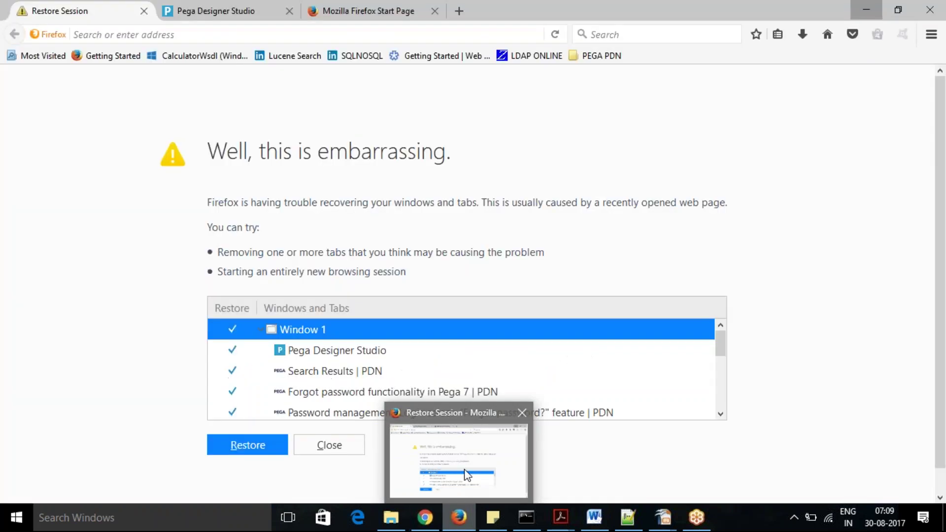
{"action": "left_click", "coordinate": [467, 475]}
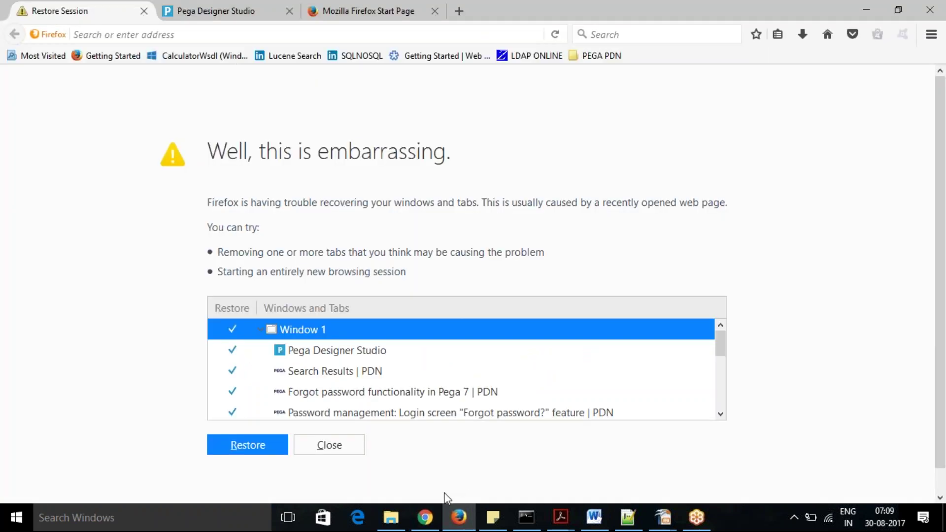
{"action": "left_click", "coordinate": [215, 10]}
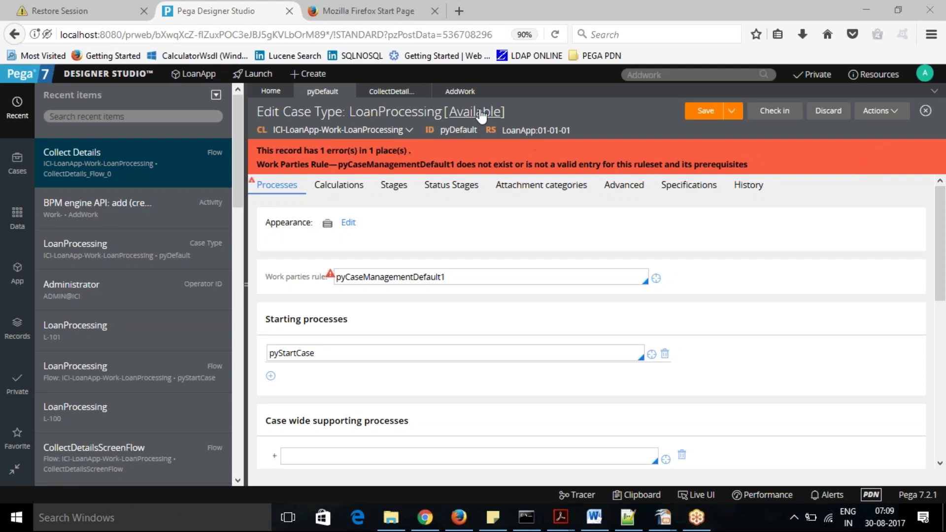
Remove the trailing 1 so the work parties rule reads pyCaseManagementDefault, and save.
{"action": "left_click", "coordinate": [478, 114]}
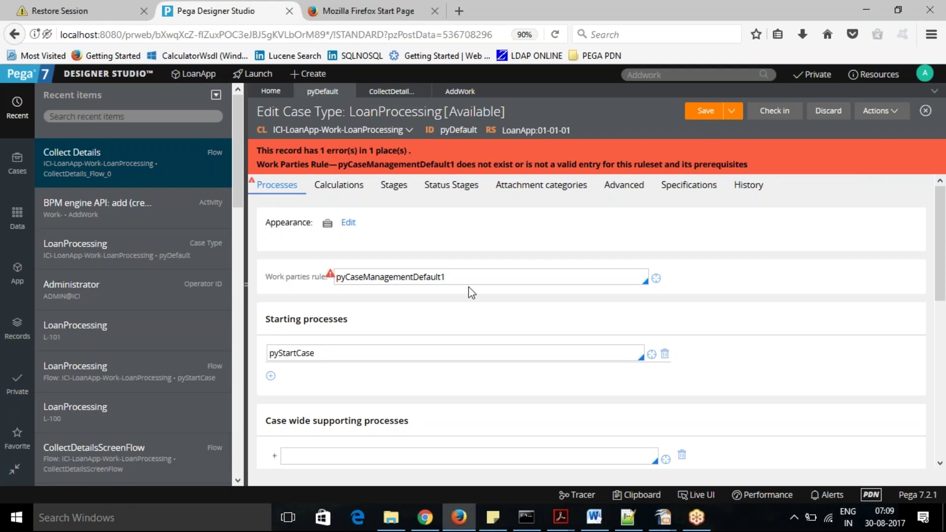
{"action": "left_click", "coordinate": [471, 279]}
{"action": "key", "text": "BackSpace"}
{"action": "left_click", "coordinate": [704, 113]}
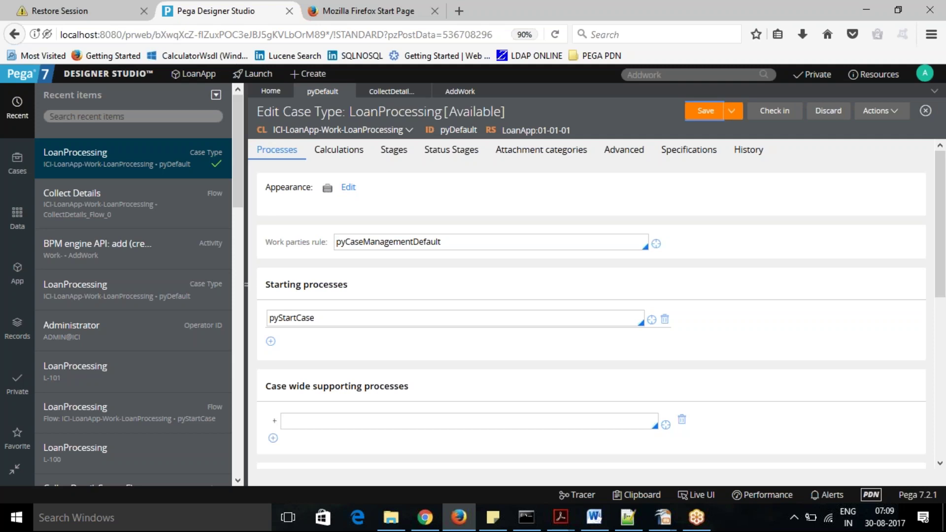
Choose Open Application from the LoanApp header menu to show its definition.
{"action": "left_click", "coordinate": [125, 80]}
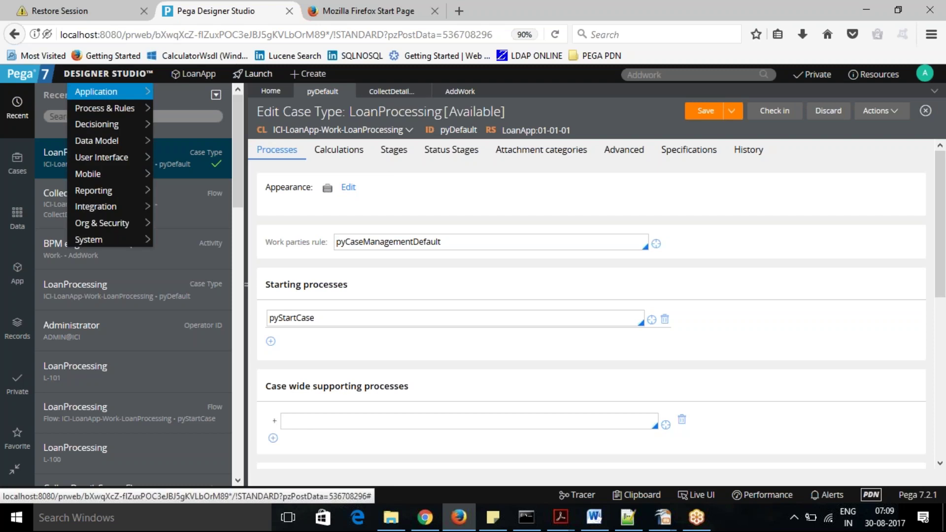
{"action": "left_click", "coordinate": [203, 77]}
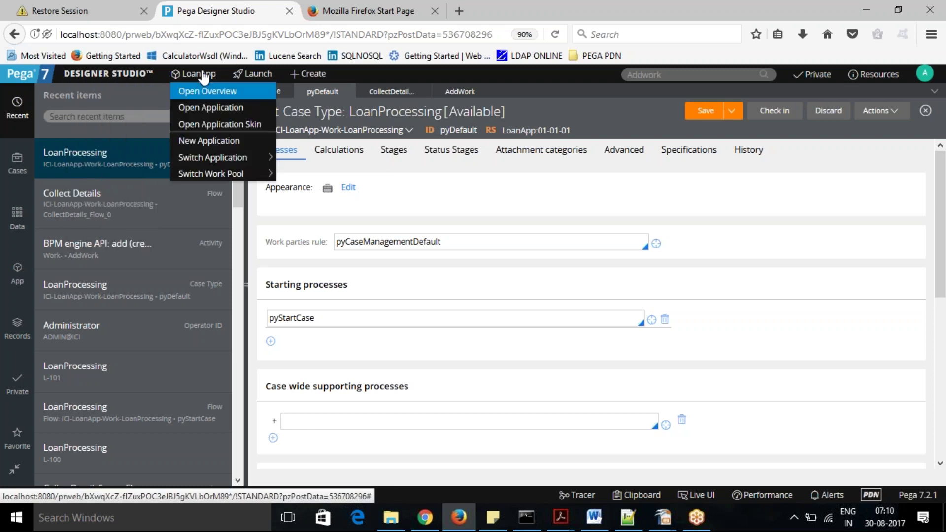
{"action": "left_click", "coordinate": [211, 109]}
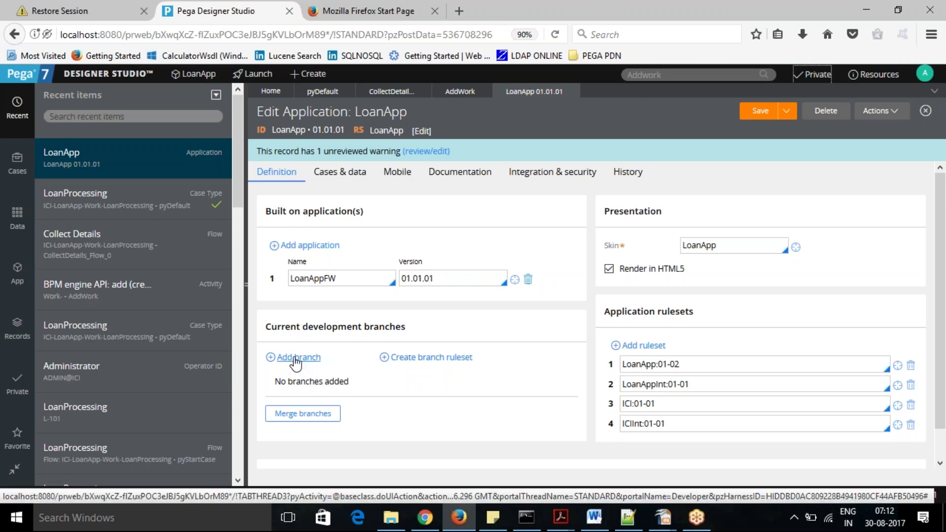
Add a development branch named LoanAppBranch to LoanApp and submit it.
{"action": "left_click", "coordinate": [296, 360]}
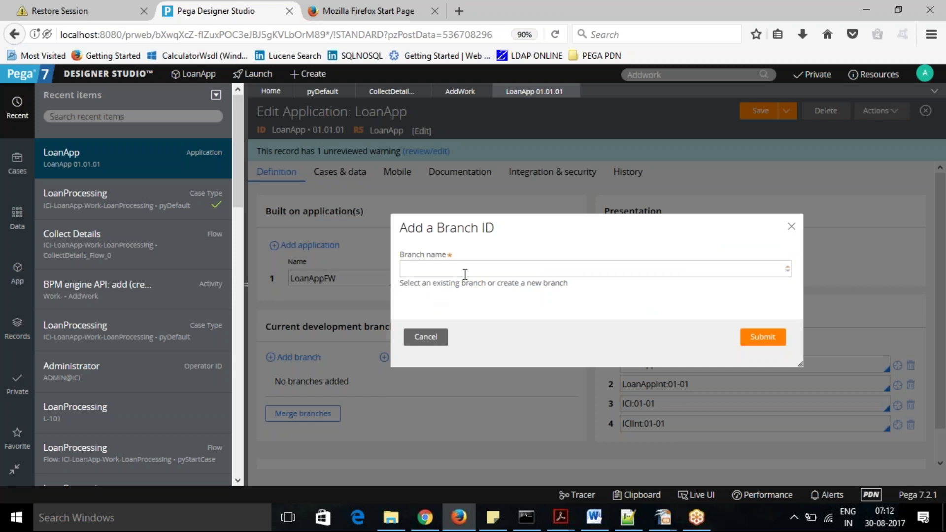
{"action": "left_click", "coordinate": [466, 274]}
{"action": "type", "text": "LoanAppBranch"}
{"action": "left_click", "coordinate": [762, 338]}
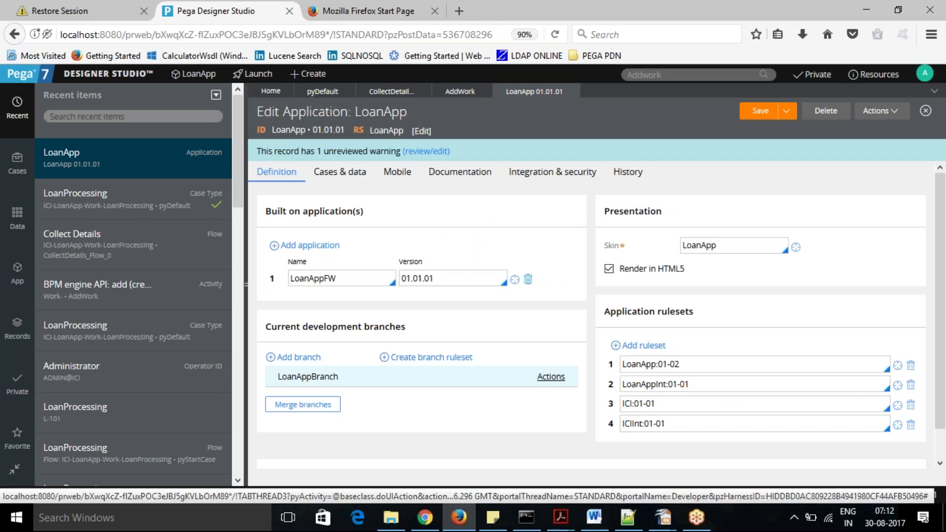
Check LoanAppBranch's Actions menu, then start a branch ruleset in the Create RuleSet Version form.
{"action": "left_click", "coordinate": [549, 379]}
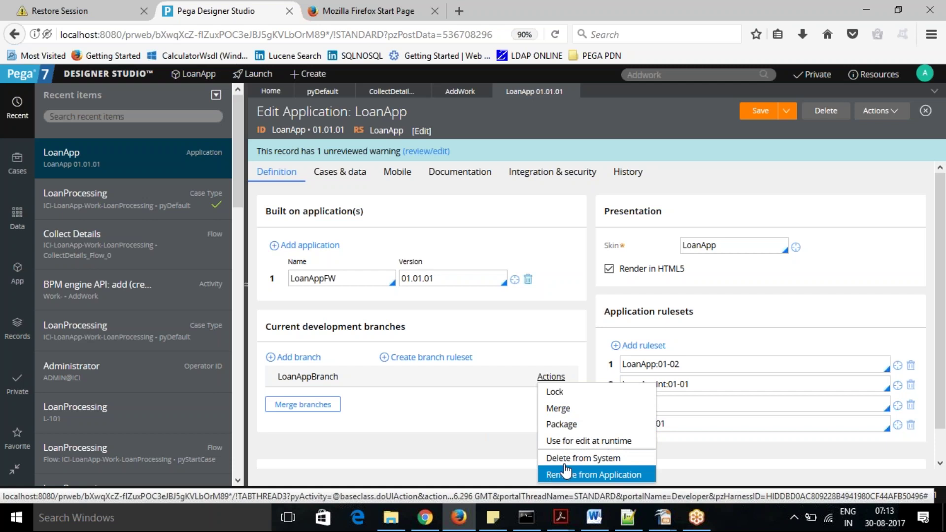
{"action": "left_click", "coordinate": [501, 450]}
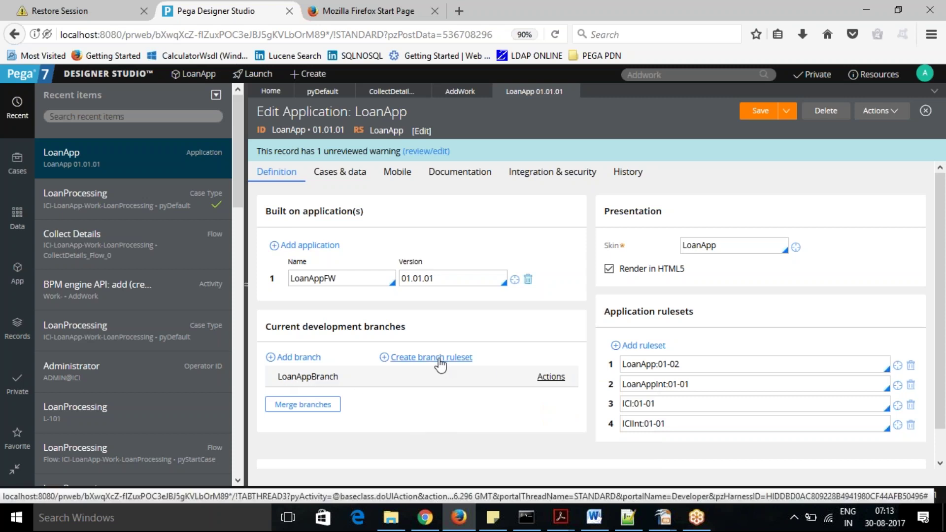
{"action": "left_click", "coordinate": [440, 365]}
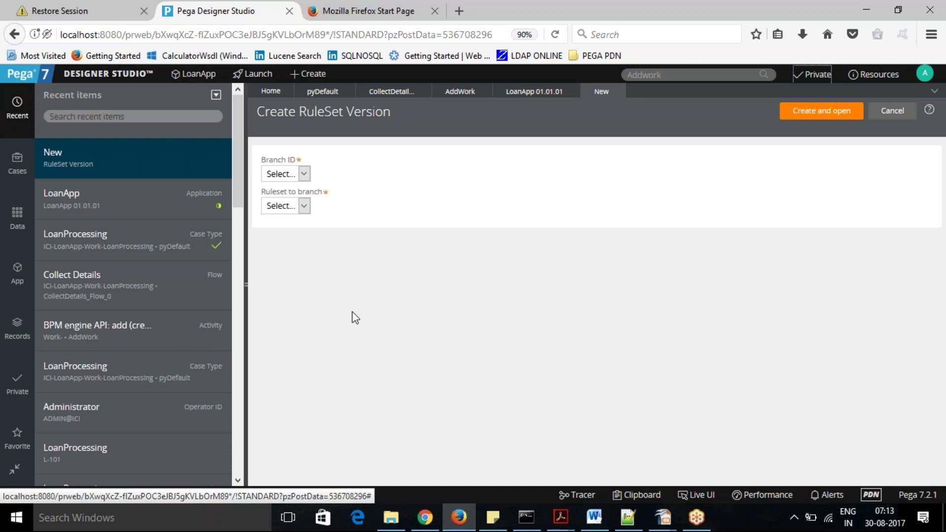
Abandon the incomplete Create RuleSet Version form and save the LoanApp application.
{"action": "left_click", "coordinate": [303, 173]}
{"action": "left_click", "coordinate": [309, 176]}
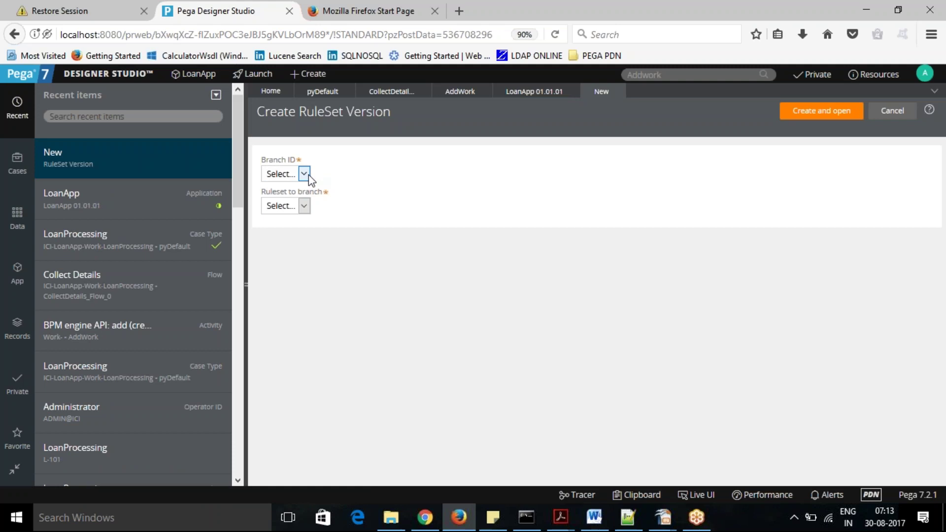
{"action": "left_click", "coordinate": [533, 94]}
{"action": "left_click", "coordinate": [765, 112]}
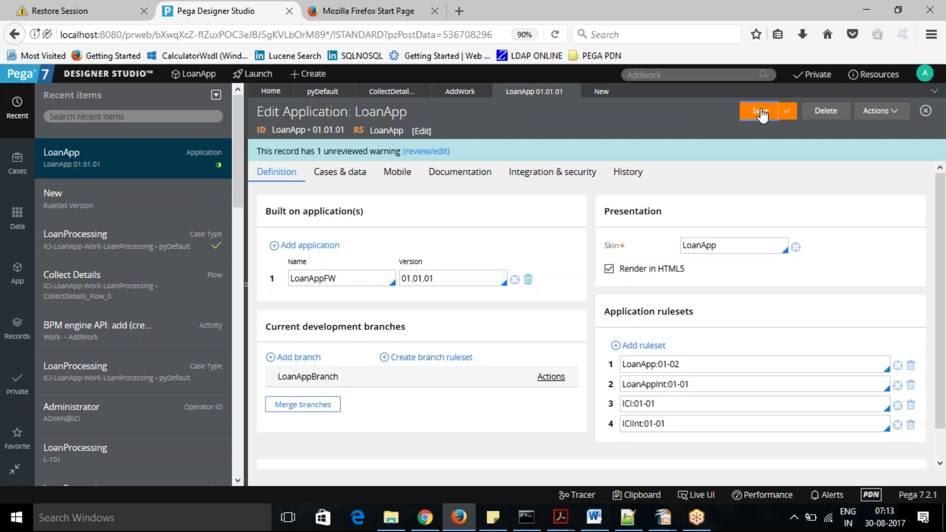
{"action": "left_click", "coordinate": [600, 93]}
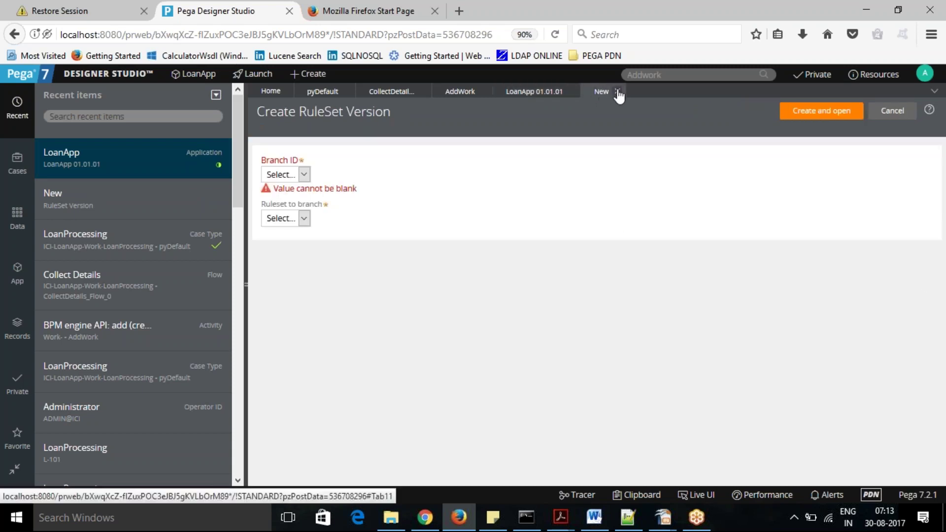
{"action": "left_click", "coordinate": [617, 91]}
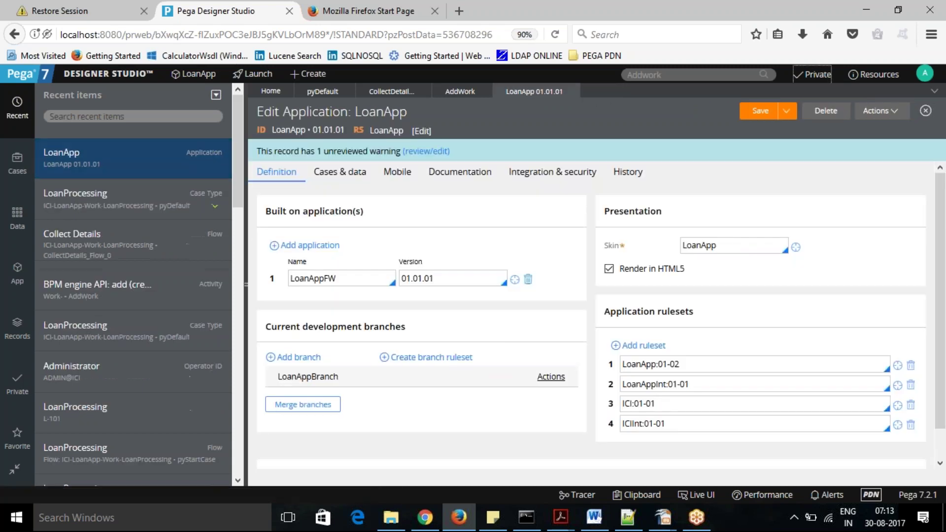
{"action": "left_click", "coordinate": [758, 116]}
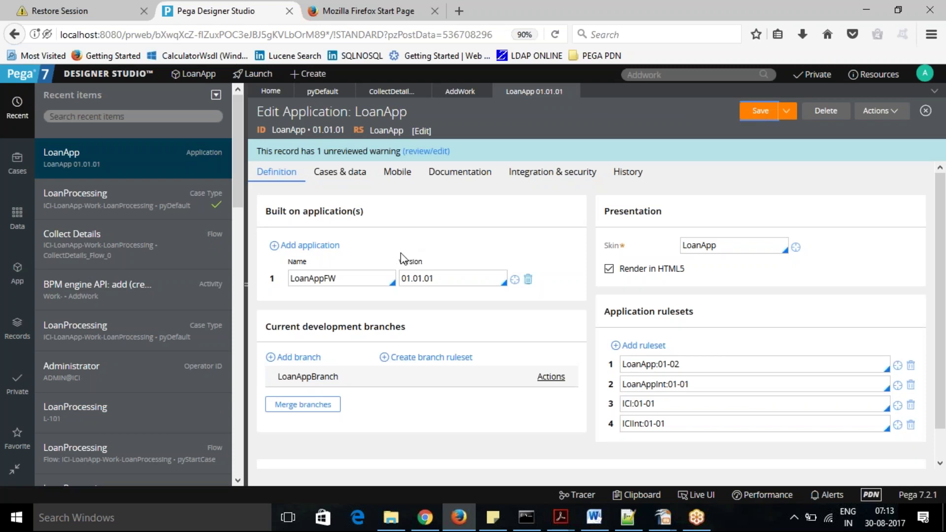
Create and open a branch ruleset with Branch ID LoanAppBranch branching the LoanApp ruleset.
{"action": "left_click", "coordinate": [431, 357]}
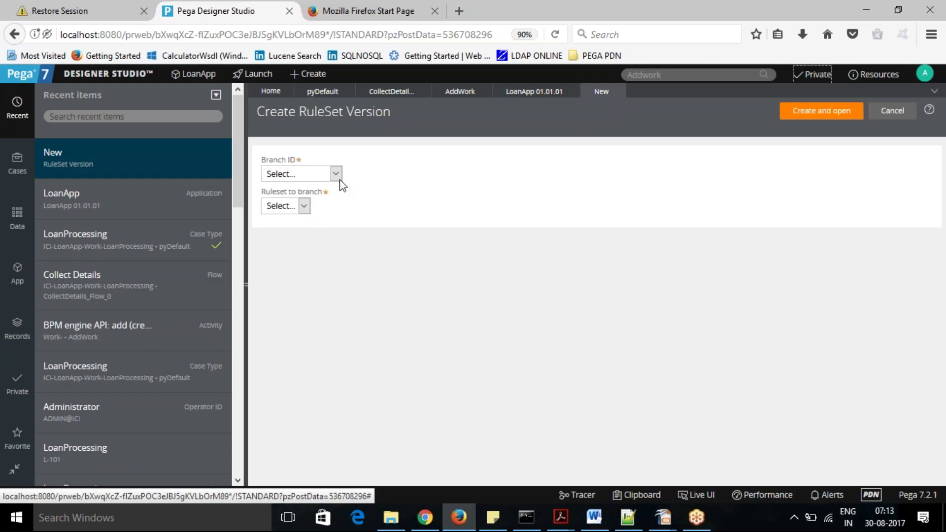
{"action": "left_click", "coordinate": [337, 175]}
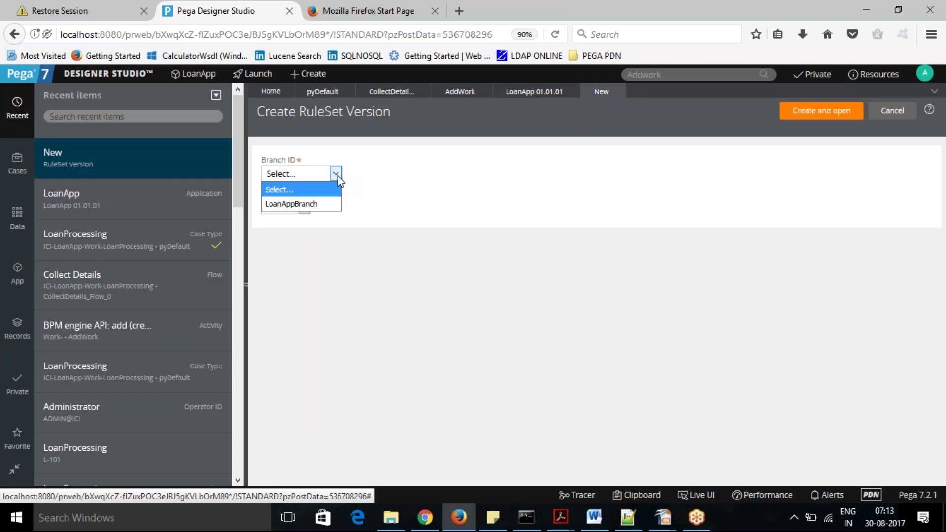
{"action": "left_click", "coordinate": [312, 205]}
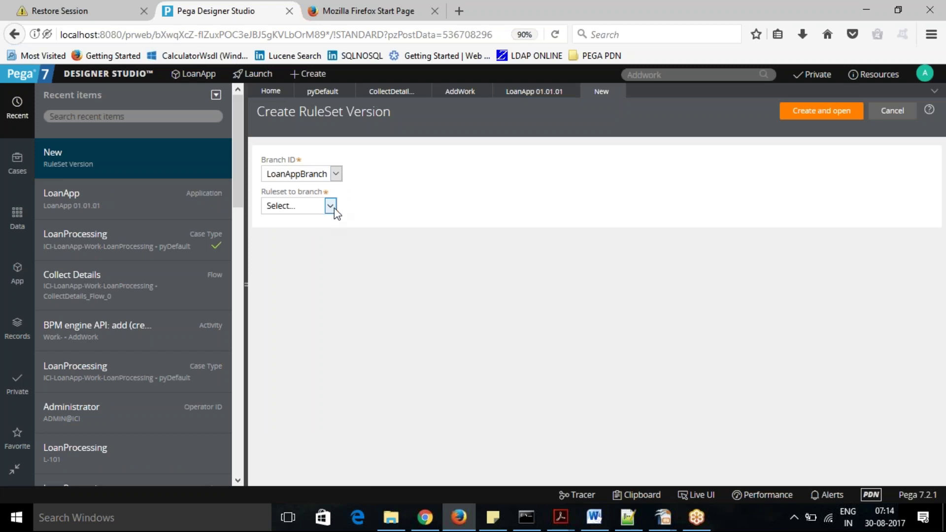
{"action": "left_click", "coordinate": [330, 206]}
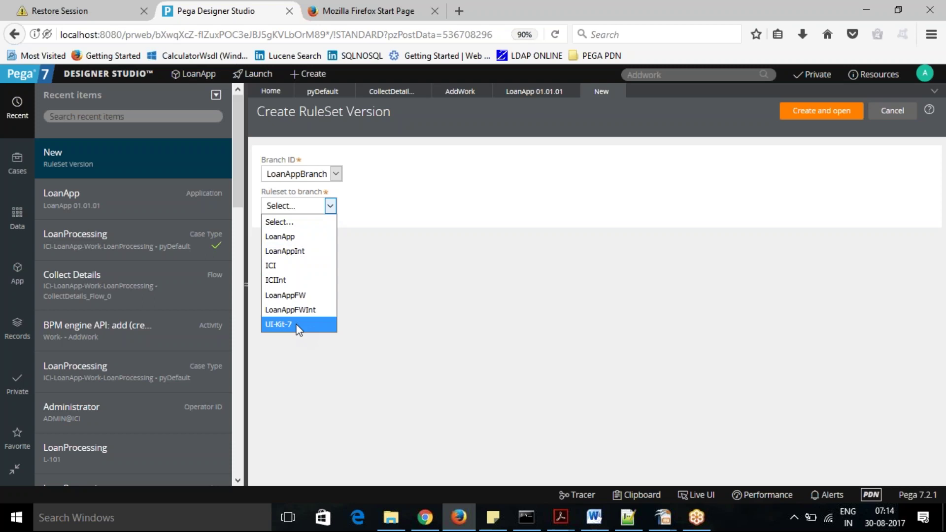
{"action": "left_click", "coordinate": [305, 238]}
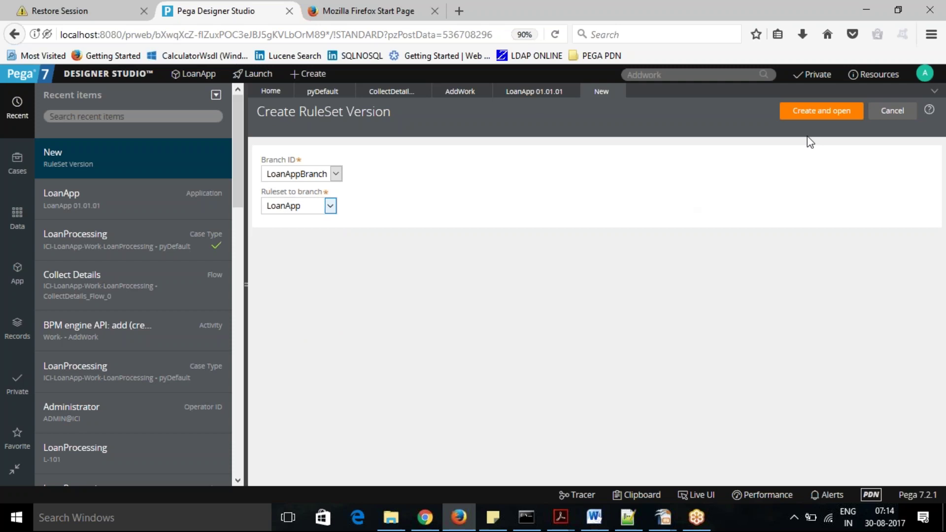
{"action": "left_click", "coordinate": [821, 116]}
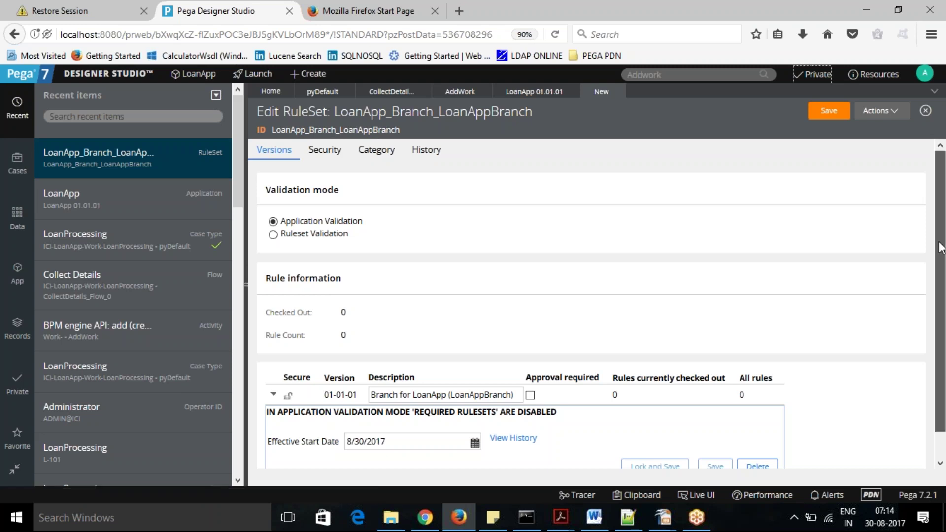
Collapse the 01-01-01 row, save LoanApp_Branch_LoanAppBranch, and return to the LoanApp 01.01.01 record.
{"action": "scroll", "coordinate": [941, 248], "scroll_direction": "down", "scroll_amount": 1}
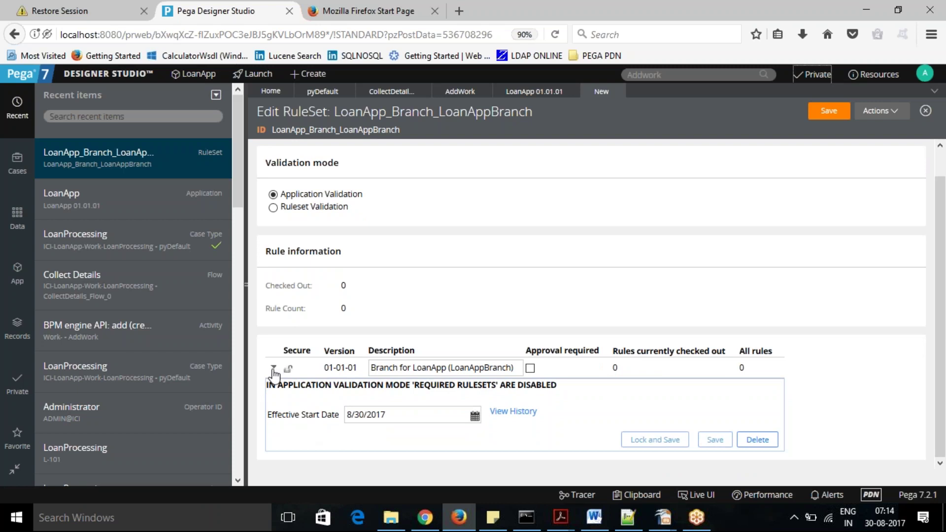
{"action": "left_click", "coordinate": [273, 368]}
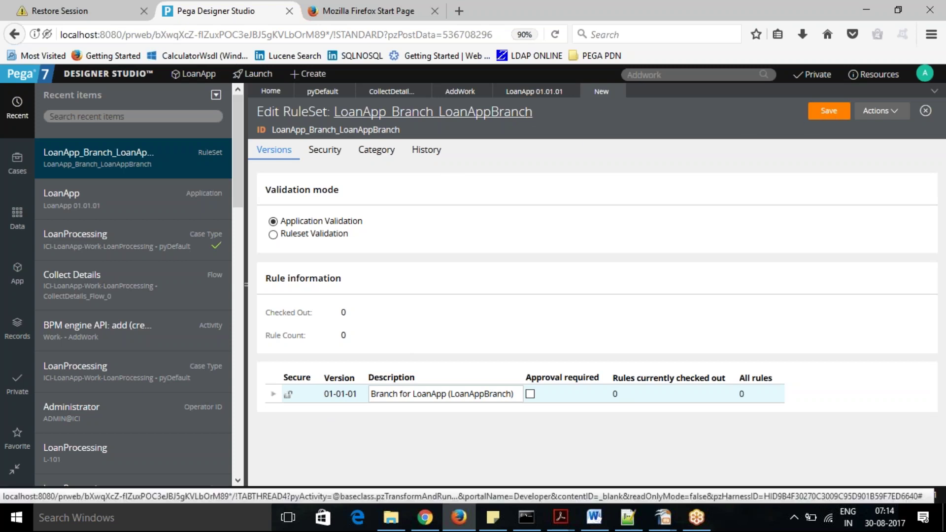
{"action": "left_click", "coordinate": [826, 115]}
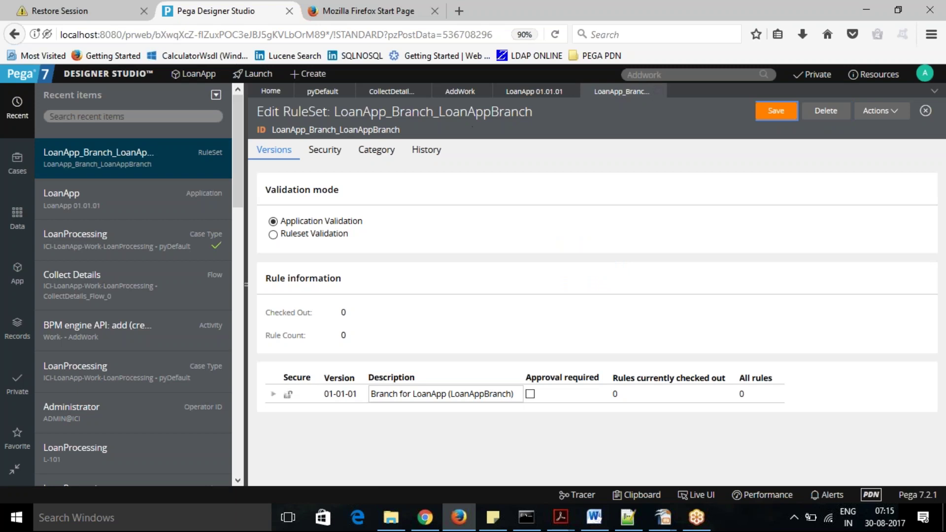
{"action": "left_click", "coordinate": [528, 96]}
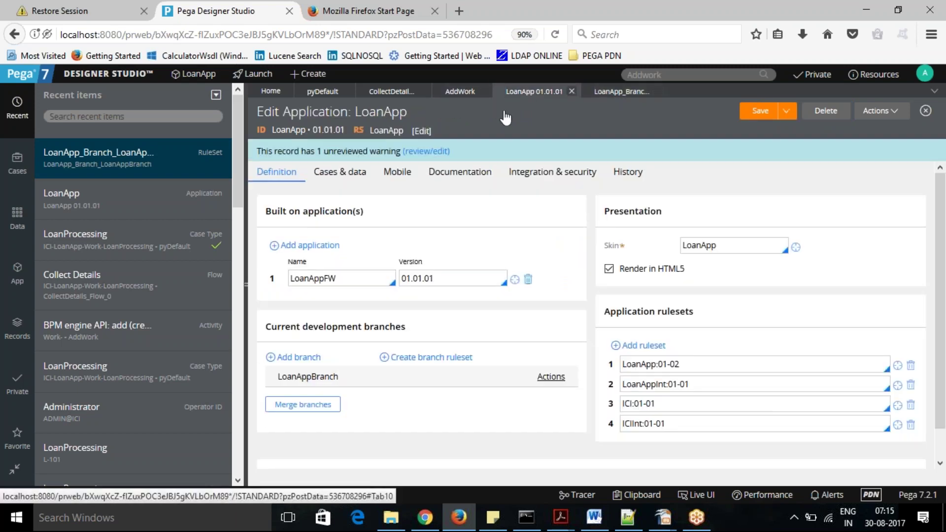
{"action": "left_click", "coordinate": [429, 360]}
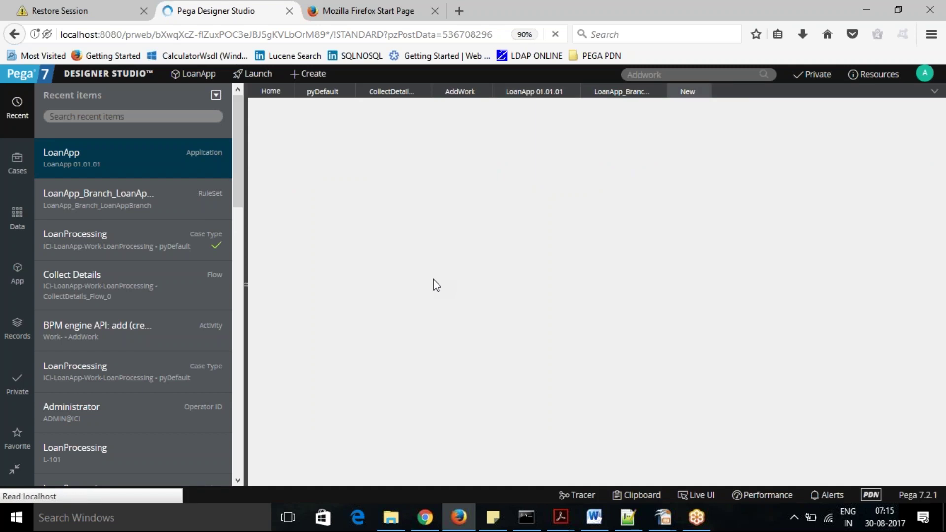
{"action": "left_click", "coordinate": [336, 174]}
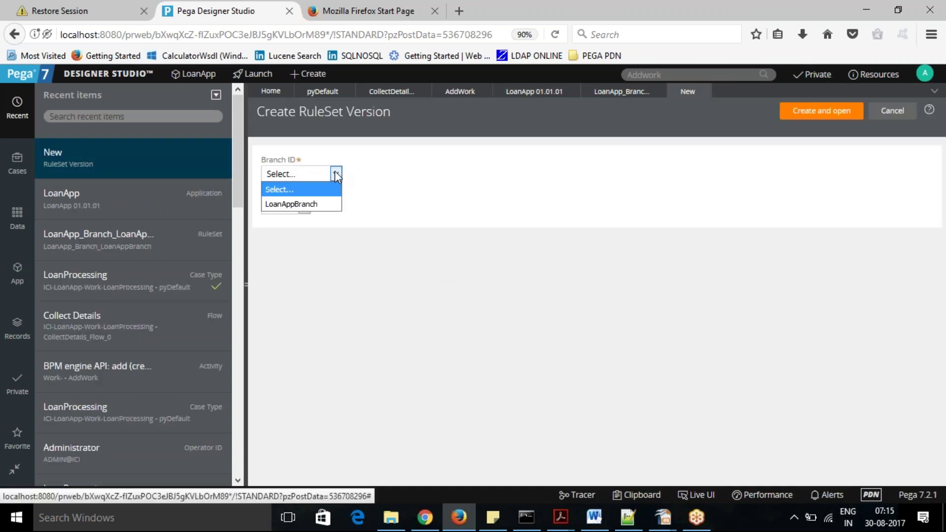
{"action": "left_click", "coordinate": [312, 208]}
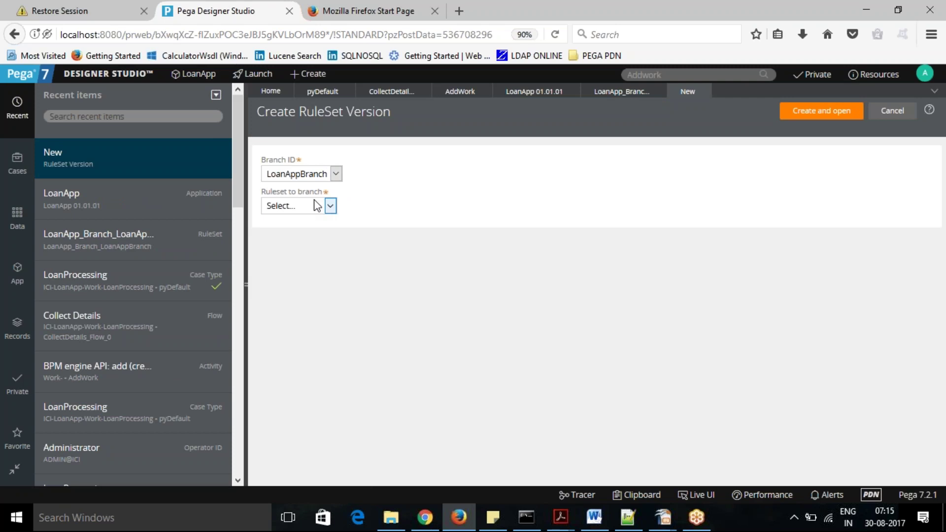
{"action": "left_click", "coordinate": [331, 207]}
{"action": "left_click", "coordinate": [300, 237]}
{"action": "left_click", "coordinate": [821, 112]}
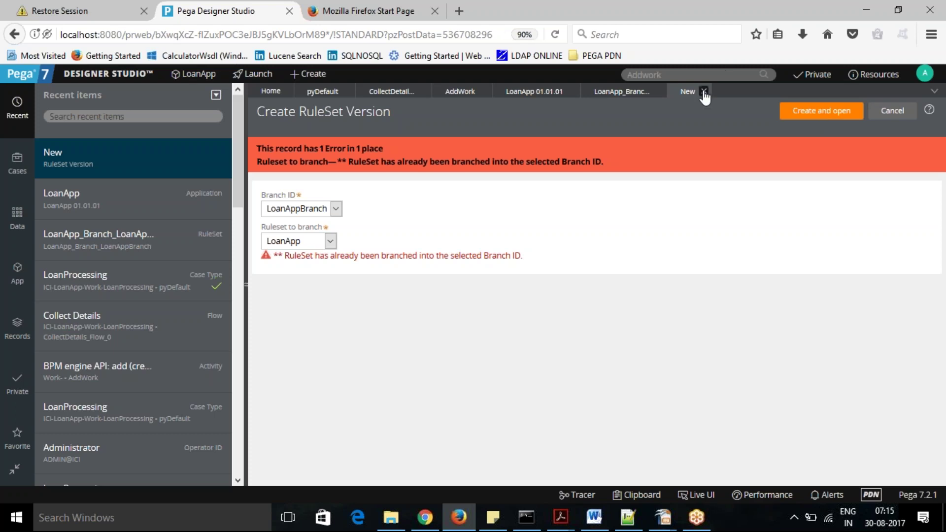
{"action": "left_click", "coordinate": [704, 92]}
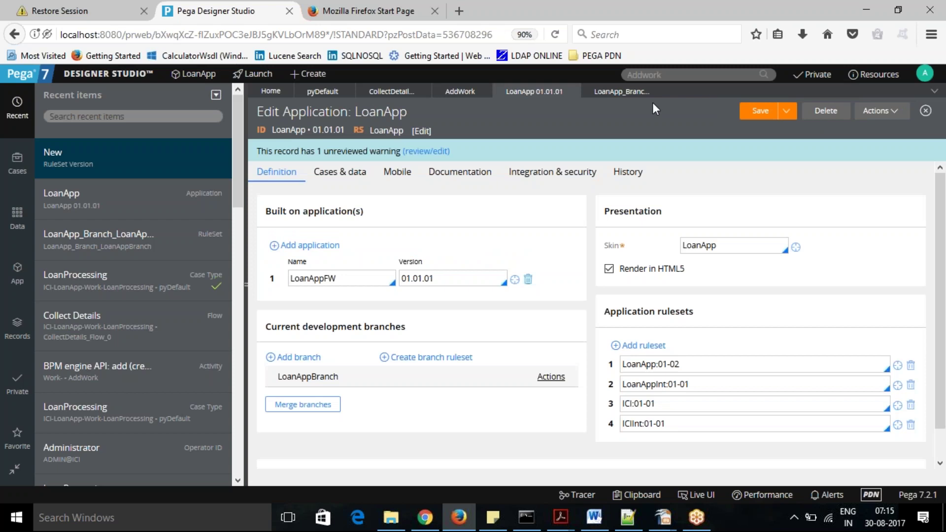
Switch through the LoanApp_Branch and pyDefault tabs to the CollectDetails_Flow_0 flow diagram.
{"action": "left_click", "coordinate": [623, 93]}
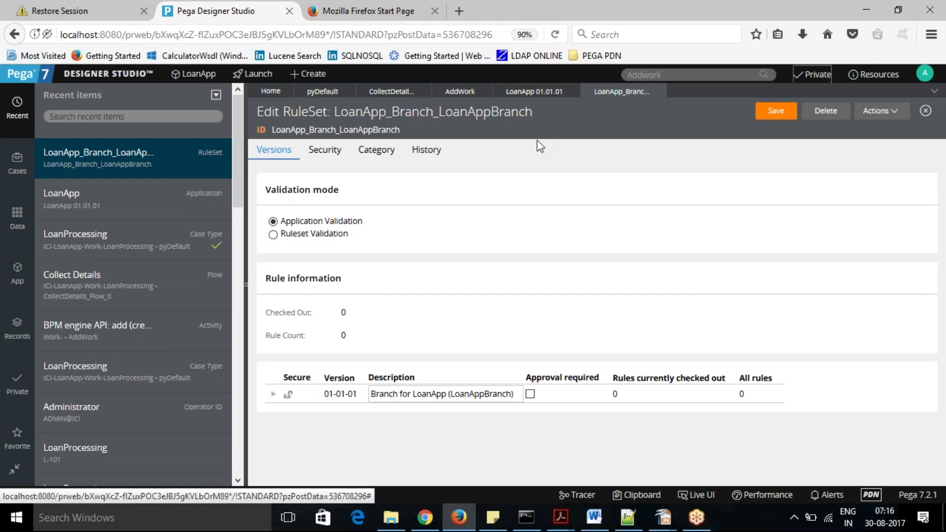
{"action": "left_click", "coordinate": [317, 93]}
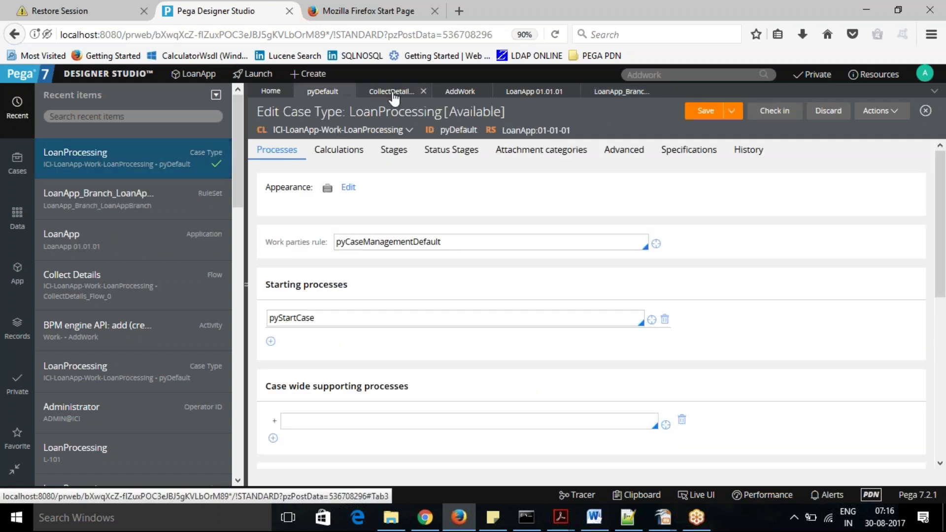
{"action": "left_click", "coordinate": [393, 93]}
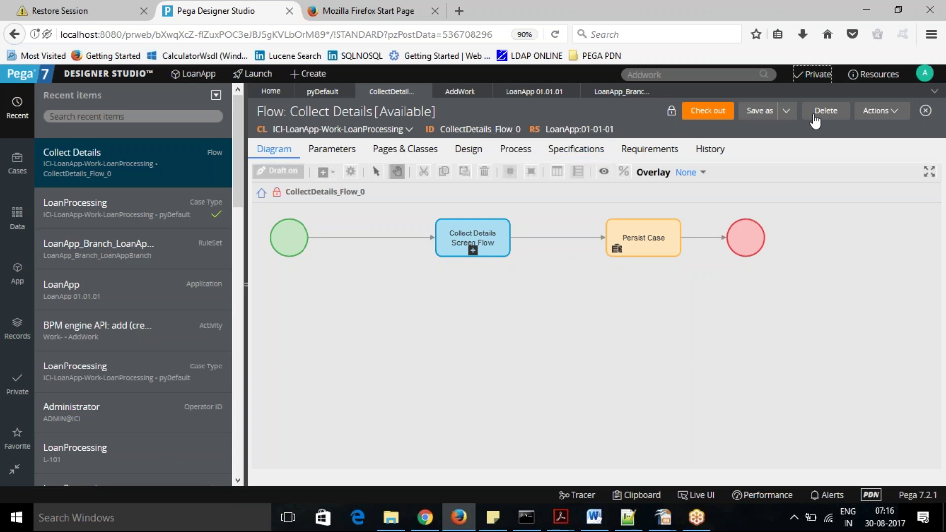
Save As a copy of the flow into branch LoanAppBranch, application LoanApp, ruleset LoanApp, and open it.
{"action": "left_click", "coordinate": [787, 112]}
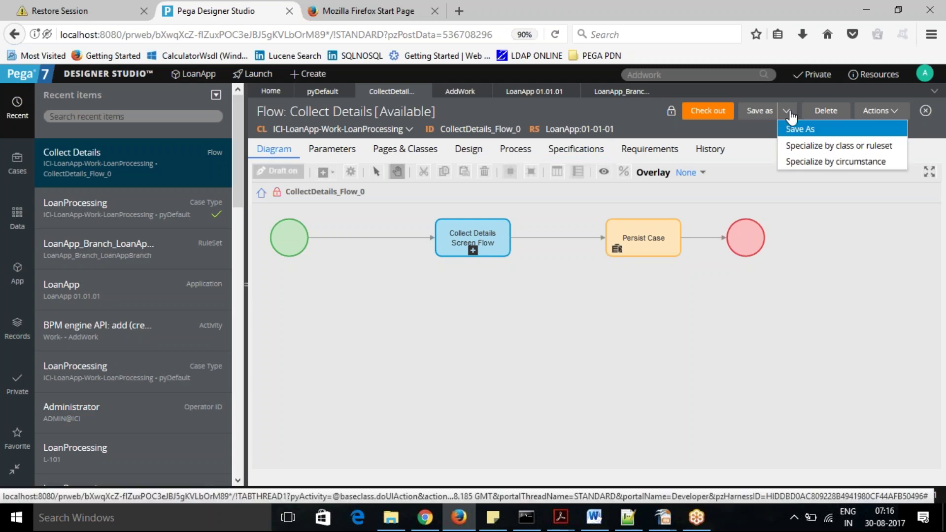
{"action": "left_click", "coordinate": [808, 127]}
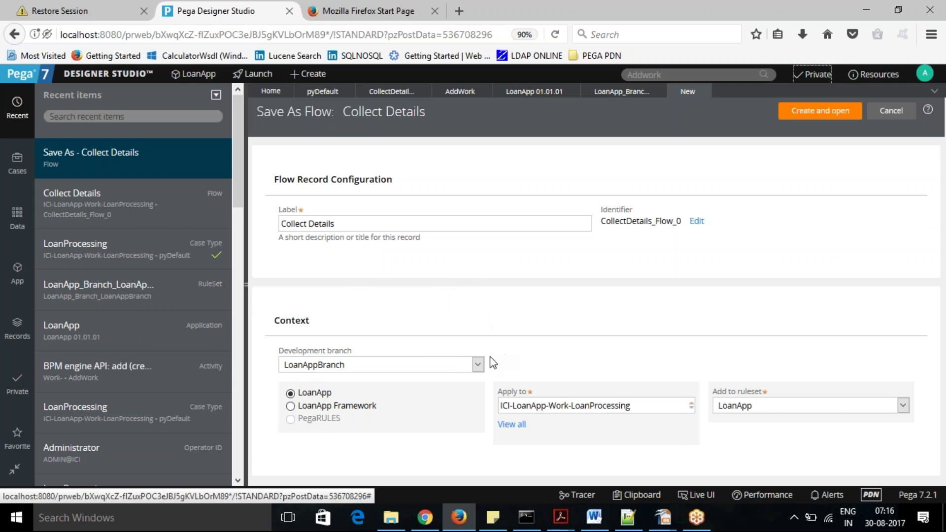
{"action": "left_click", "coordinate": [478, 365]}
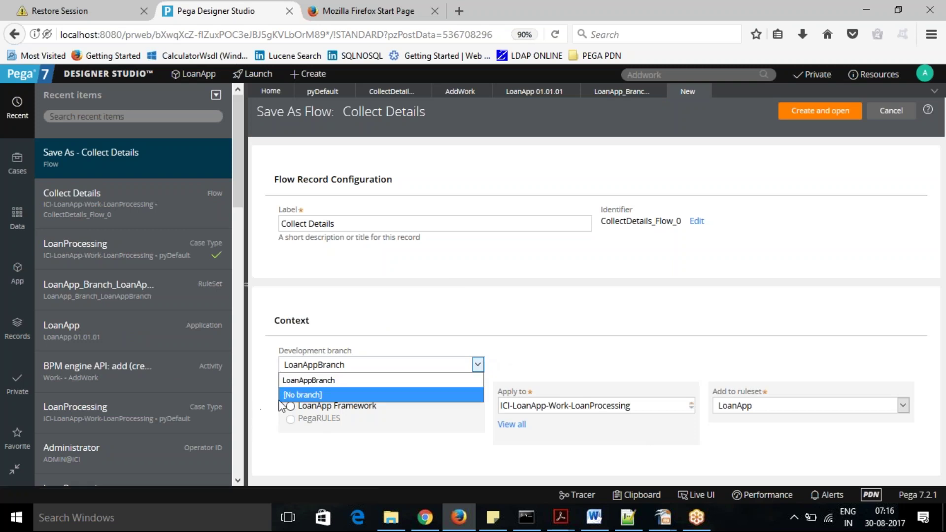
{"action": "left_click", "coordinate": [308, 380]}
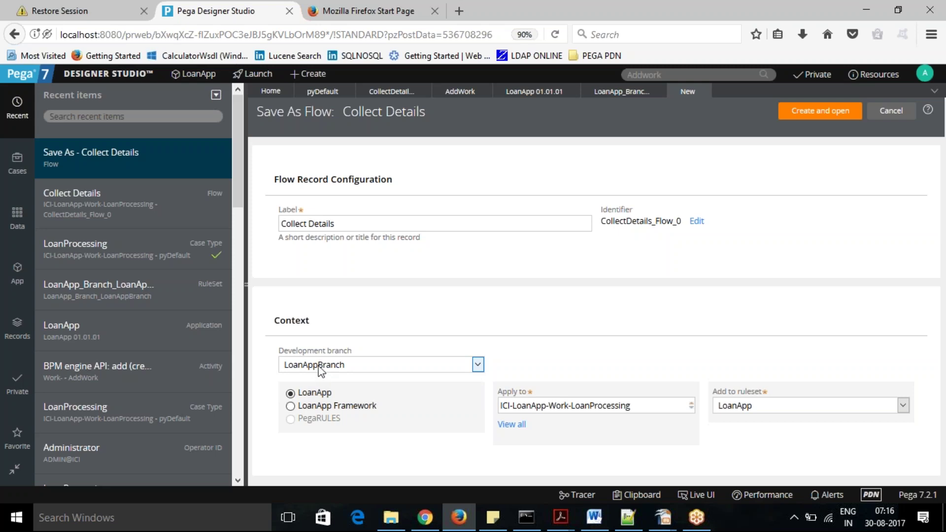
{"action": "left_click", "coordinate": [318, 392]}
{"action": "left_click", "coordinate": [903, 406]}
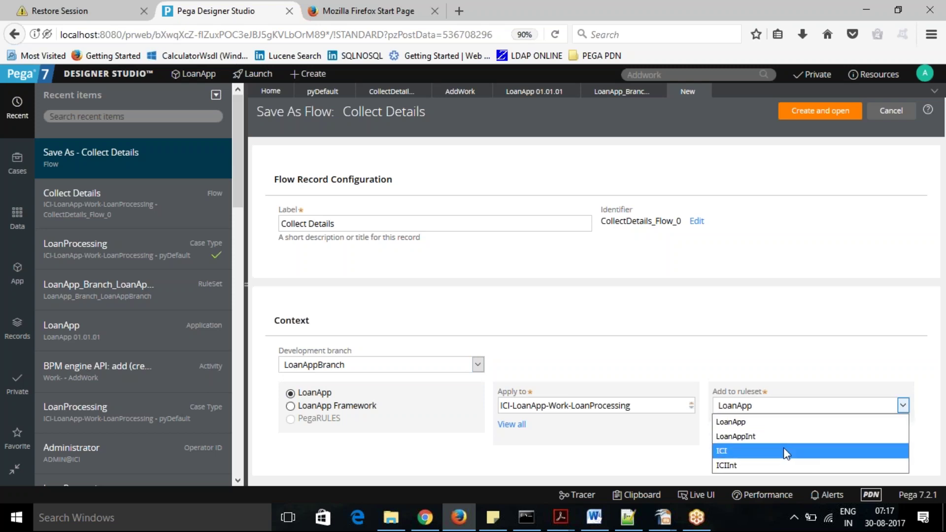
{"action": "left_click", "coordinate": [645, 438]}
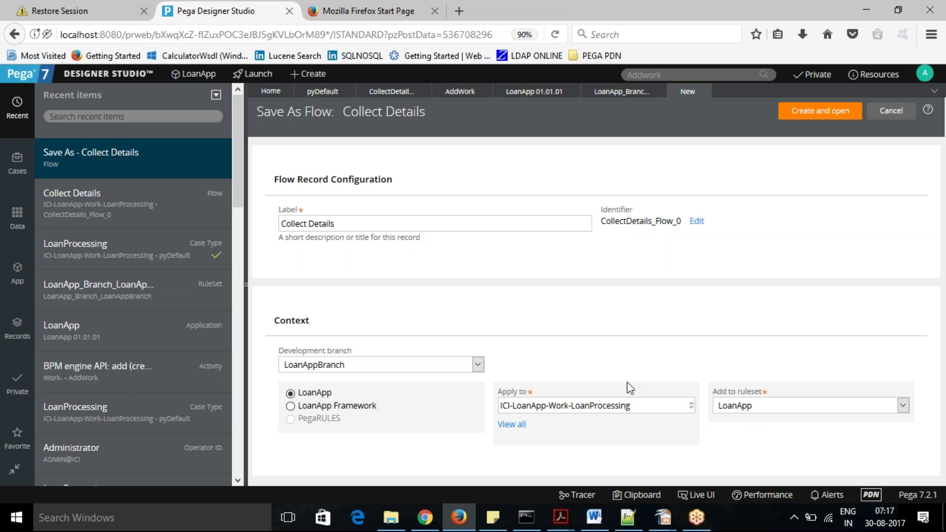
{"action": "left_click", "coordinate": [820, 110]}
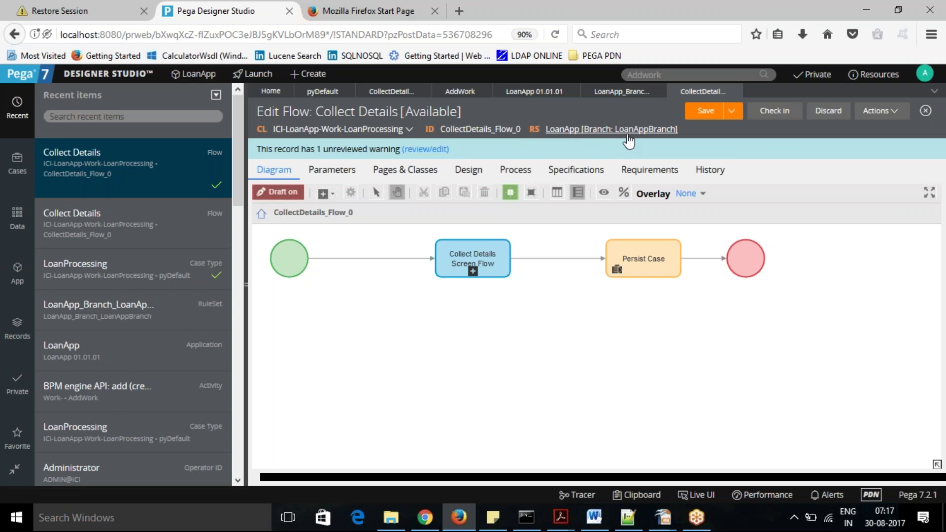
Compare the locked original Collect Details flow with the branch copy, then select the copy's start shape.
{"action": "left_click", "coordinate": [386, 95]}
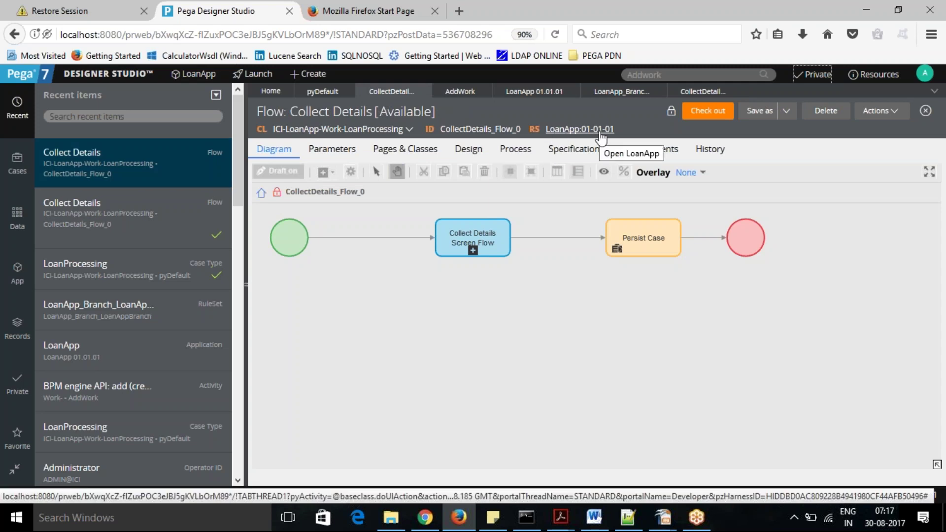
{"action": "left_click", "coordinate": [699, 107]}
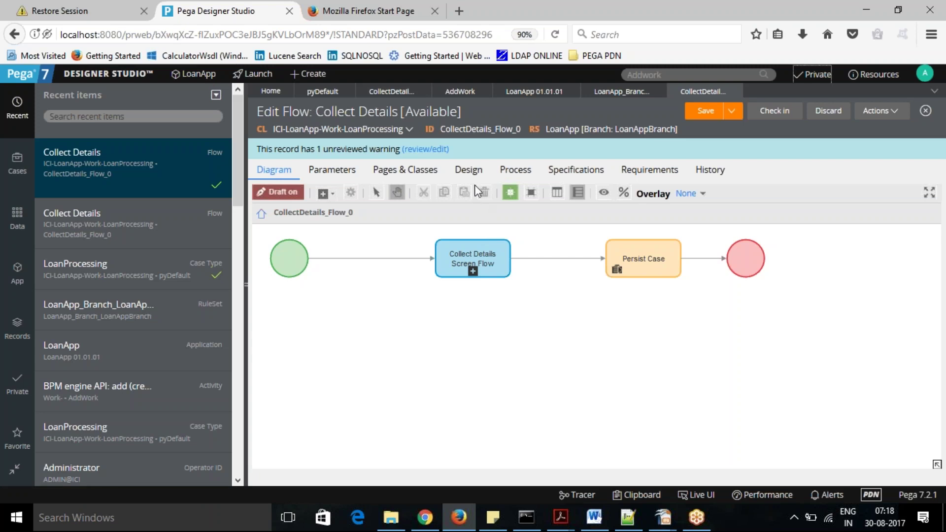
{"action": "left_click", "coordinate": [289, 258]}
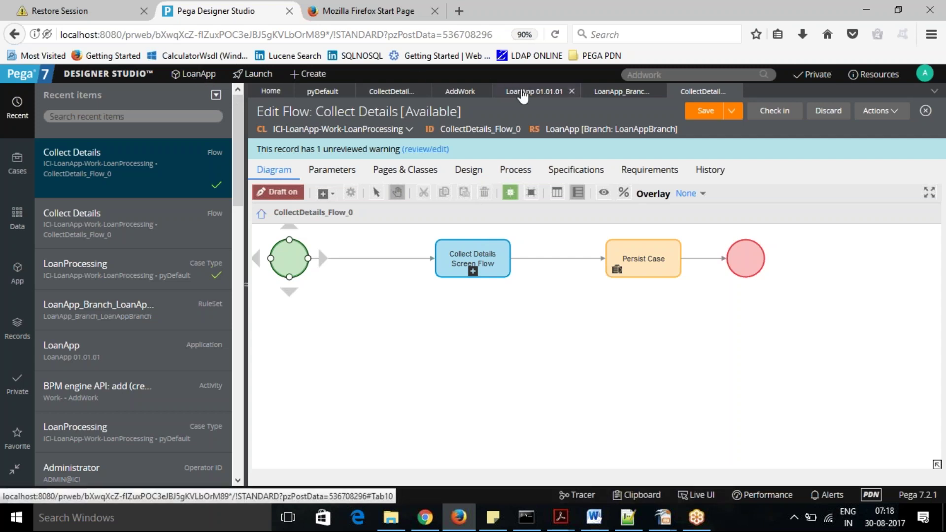
Save the LoanApp 01.01.01 application, view the Administrator operator record, then return to LoanApp.
{"action": "left_click", "coordinate": [523, 94]}
{"action": "left_click", "coordinate": [760, 112]}
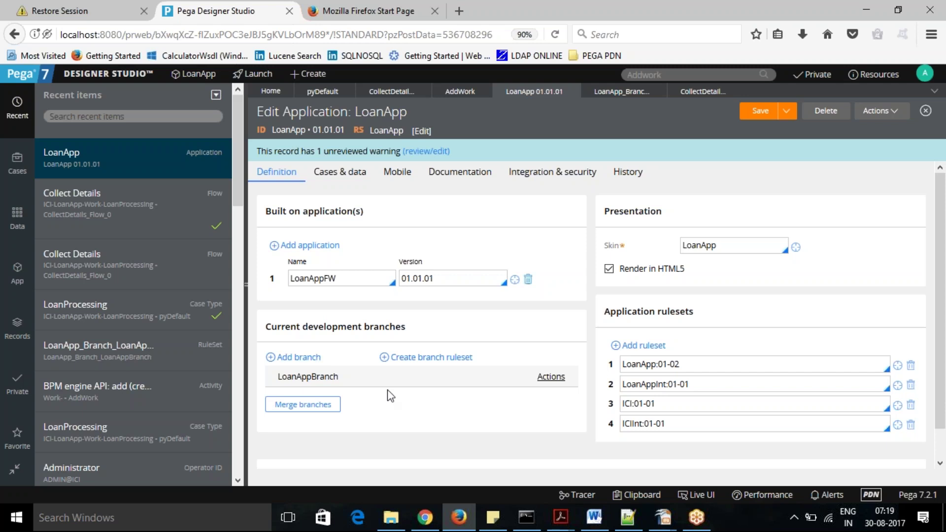
{"action": "left_click", "coordinate": [923, 73]}
{"action": "left_click", "coordinate": [880, 129]}
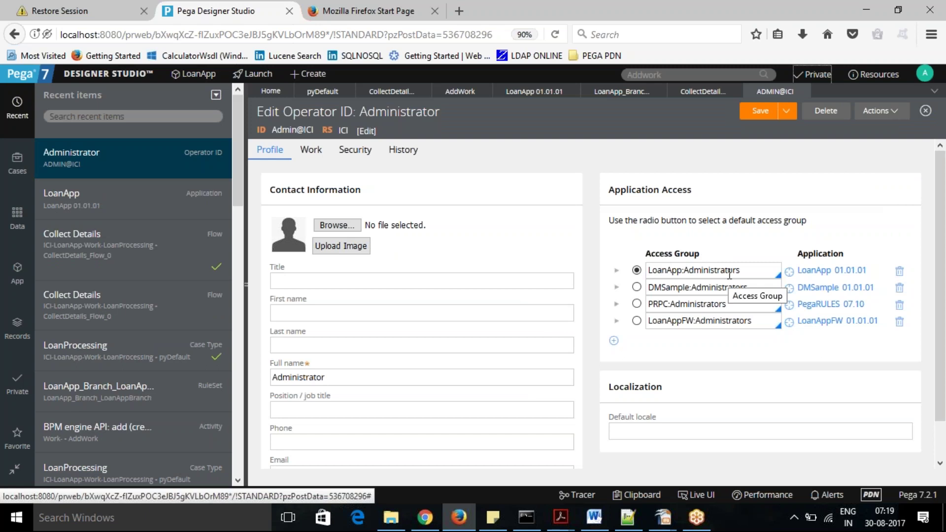
{"action": "left_click", "coordinate": [702, 91]}
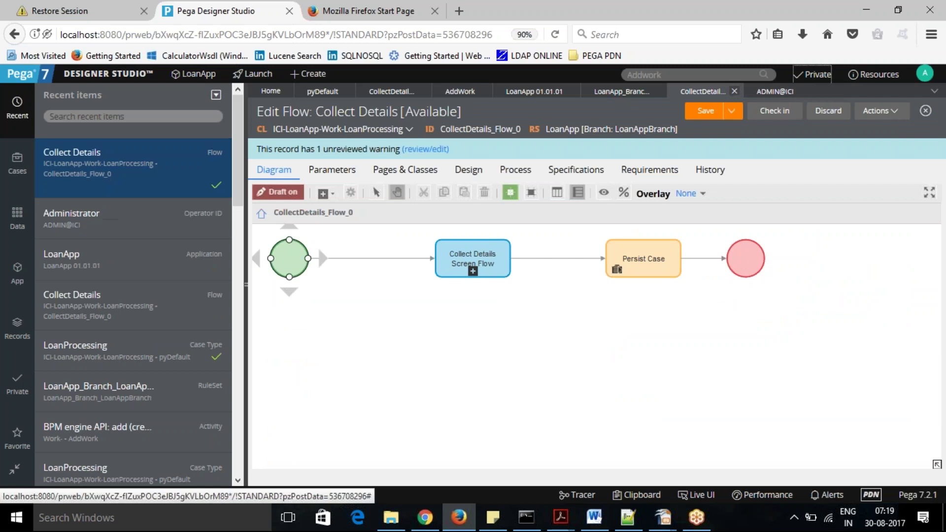
{"action": "left_click", "coordinate": [522, 92]}
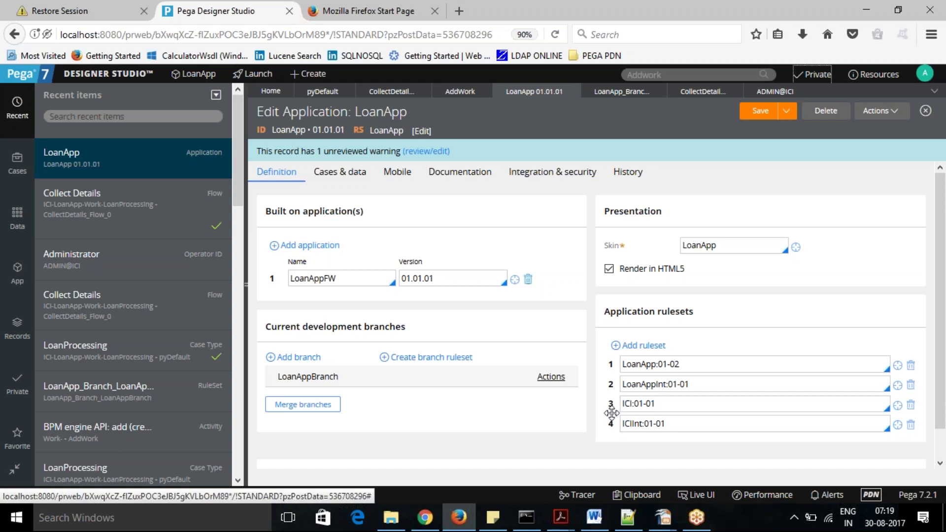
Switch App Explorer from the LoanApp-Work class to the ICI class.
{"action": "left_click", "coordinate": [17, 271]}
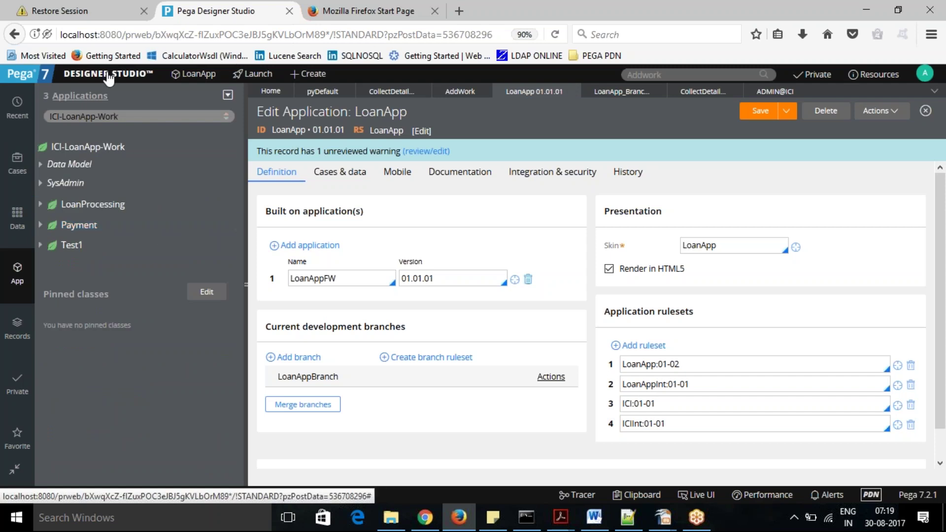
{"action": "left_click", "coordinate": [126, 116]}
{"action": "double_click", "coordinate": [112, 115]}
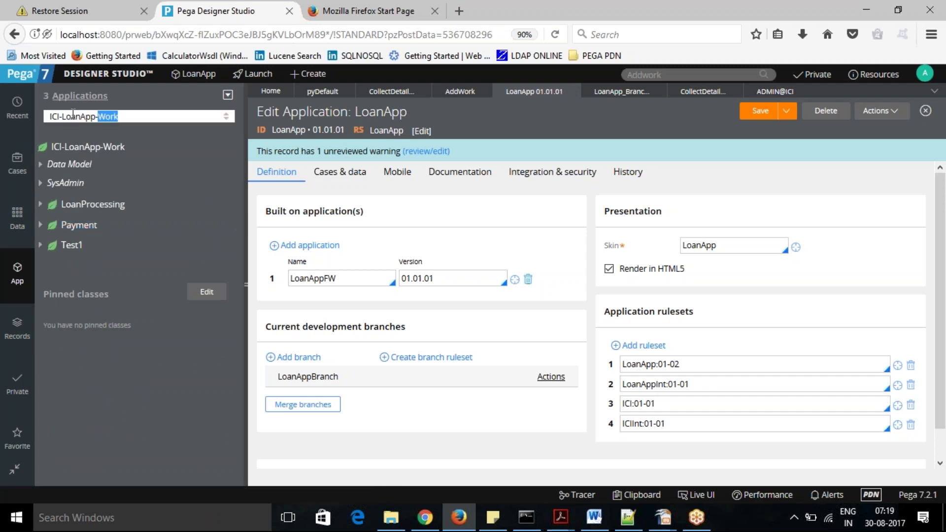
{"action": "left_click_drag", "start_coordinate": [63, 115], "coordinate": [189, 123]}
{"action": "key", "text": "BackSpace"}
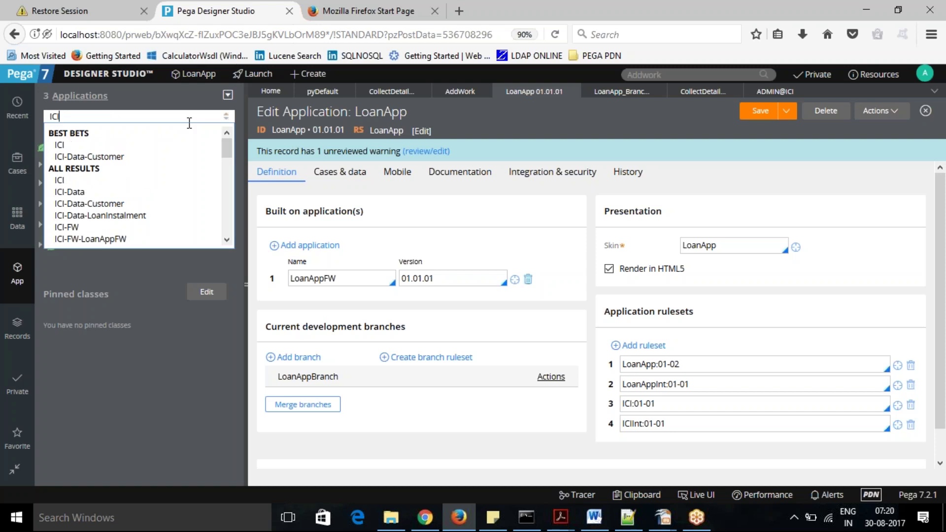
{"action": "key", "text": "Return"}
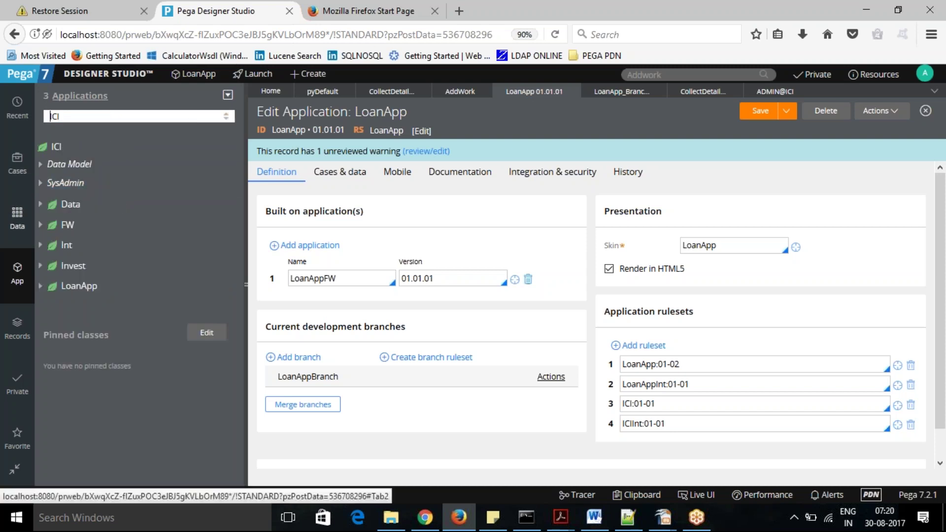
Open the CUstomer property from ICI's Data Model > Property list.
{"action": "left_click", "coordinate": [44, 166]}
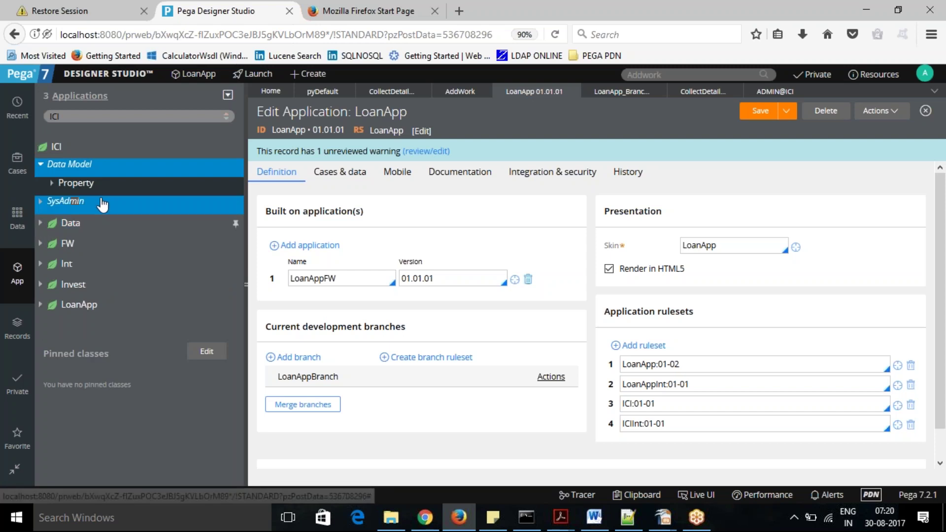
{"action": "left_click", "coordinate": [52, 187]}
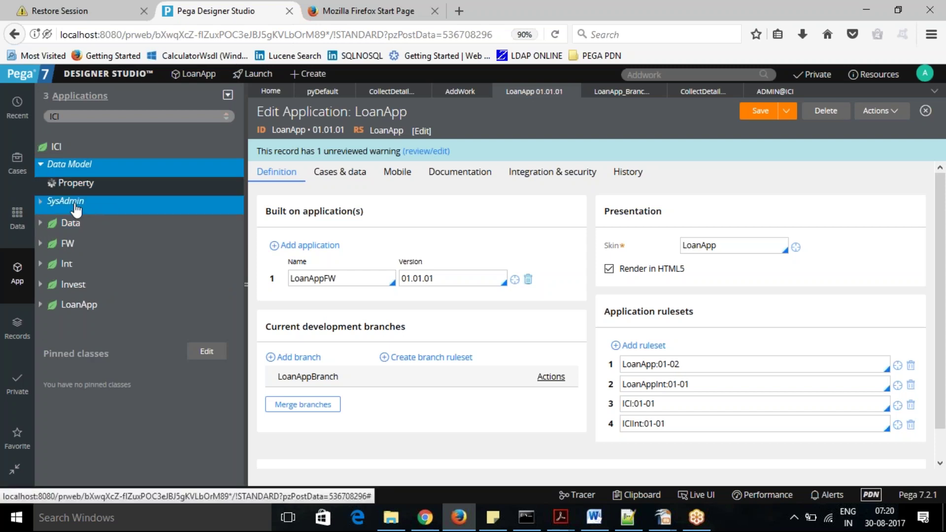
{"action": "left_click", "coordinate": [105, 202]}
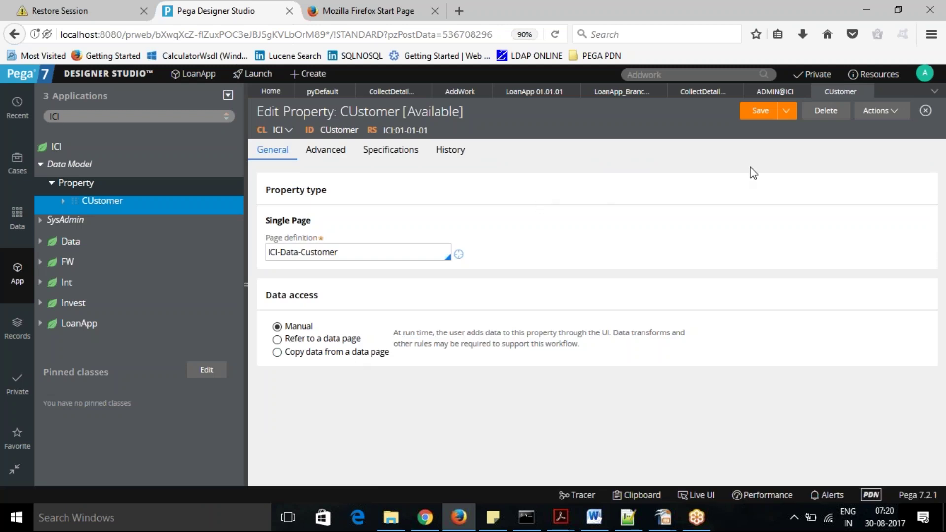
Save a copy of CUstomer to ruleset ICI on branch LoanAppBranch, accepting the duplicate-name warning.
{"action": "left_click", "coordinate": [786, 113]}
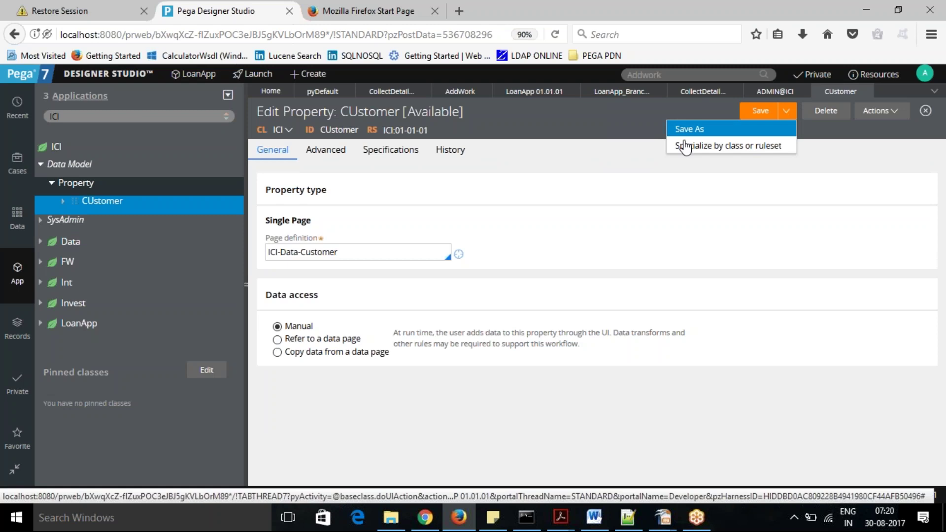
{"action": "left_click", "coordinate": [704, 129]}
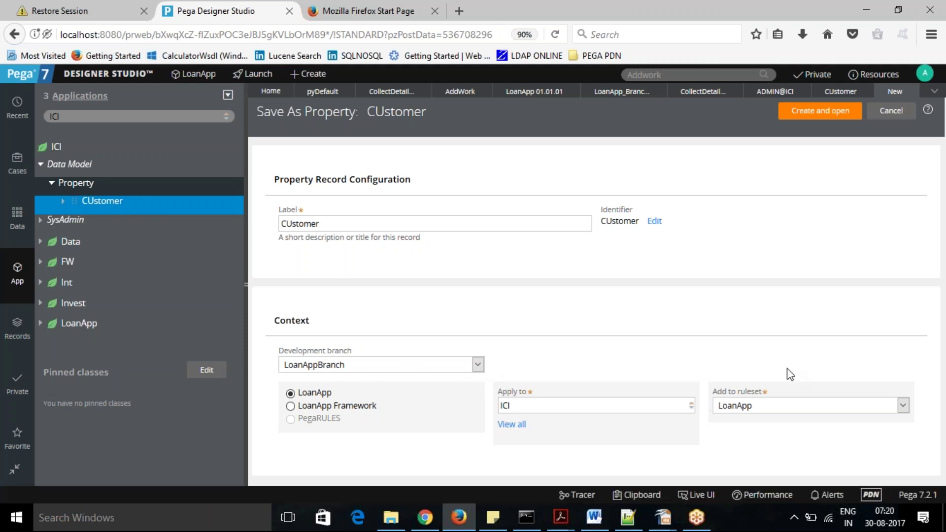
{"action": "left_click", "coordinate": [902, 409]}
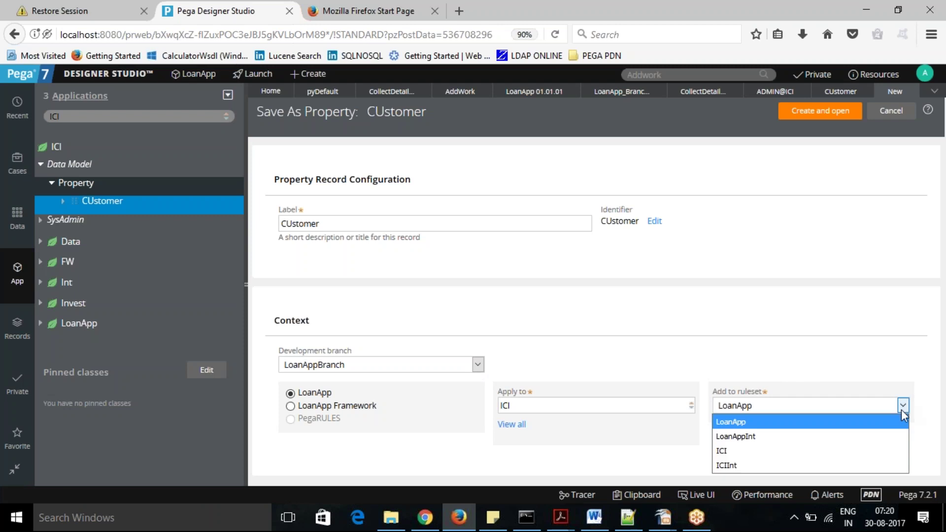
{"action": "left_click", "coordinate": [767, 450]}
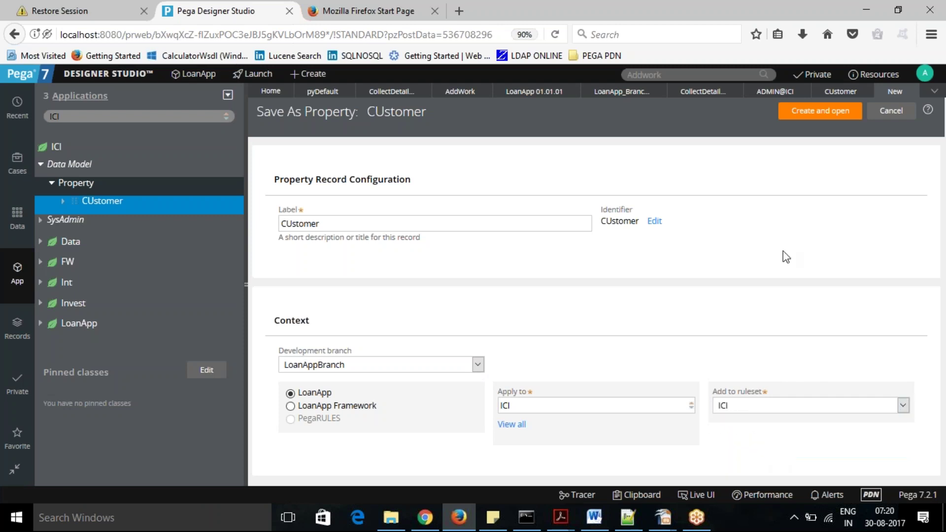
{"action": "left_click", "coordinate": [826, 114]}
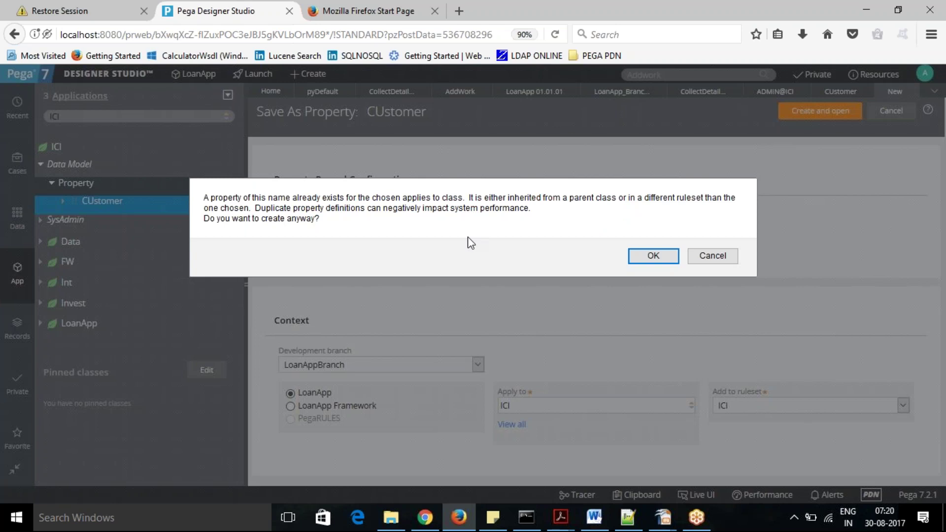
{"action": "left_click", "coordinate": [655, 257]}
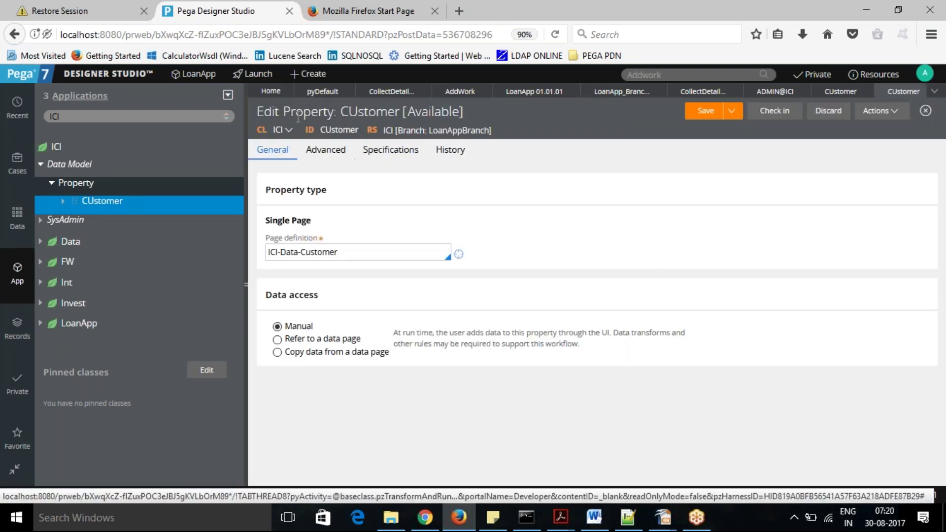
Save the CUstomer copy, then refresh the LoanApp 01.01.01 application record via Actions > Refresh.
{"action": "left_click", "coordinate": [712, 105]}
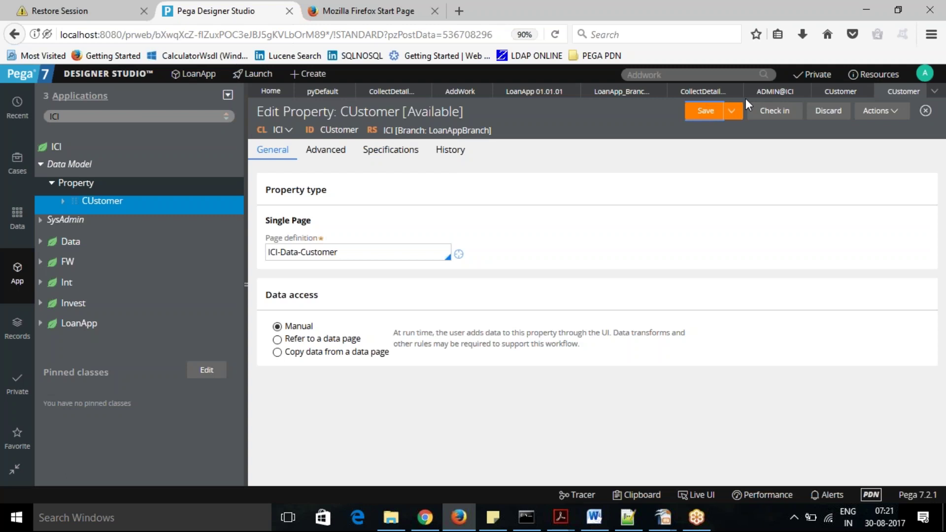
{"action": "left_click", "coordinate": [613, 94]}
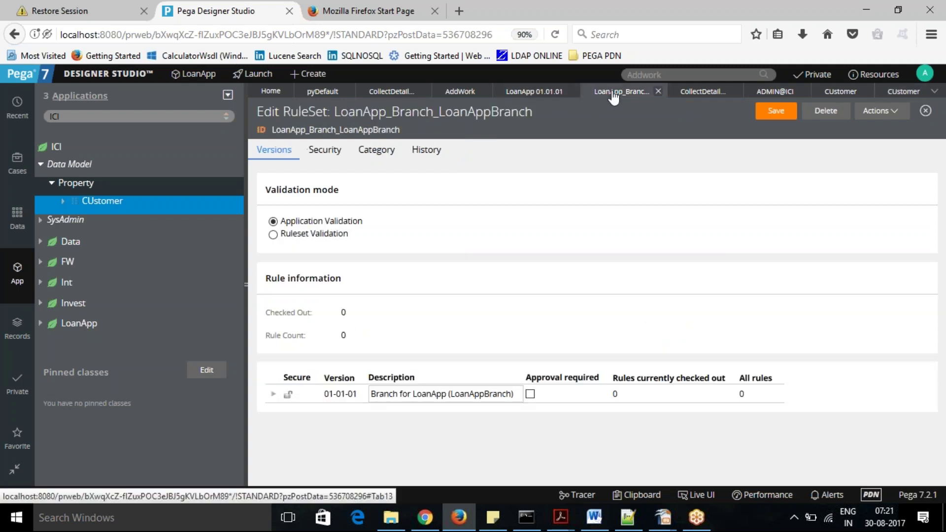
{"action": "left_click", "coordinate": [527, 96]}
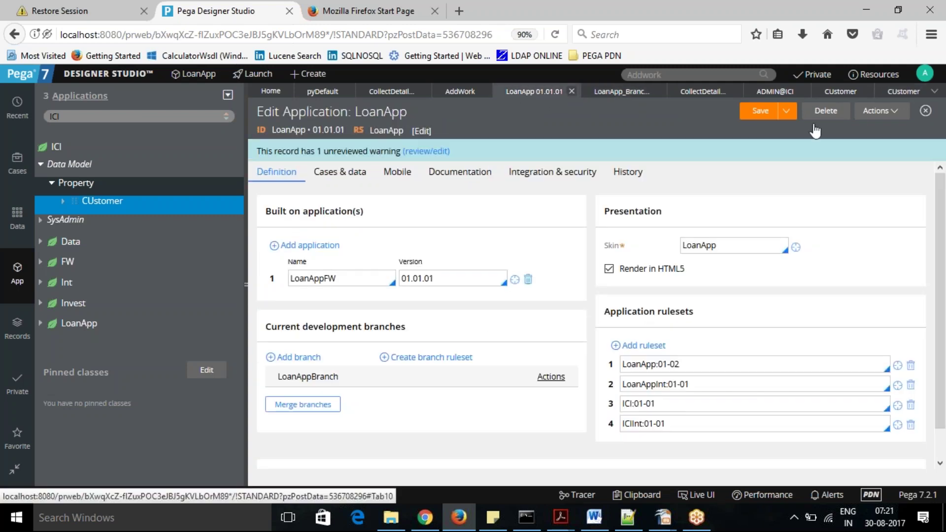
{"action": "left_click", "coordinate": [895, 113]}
{"action": "left_click", "coordinate": [861, 129]}
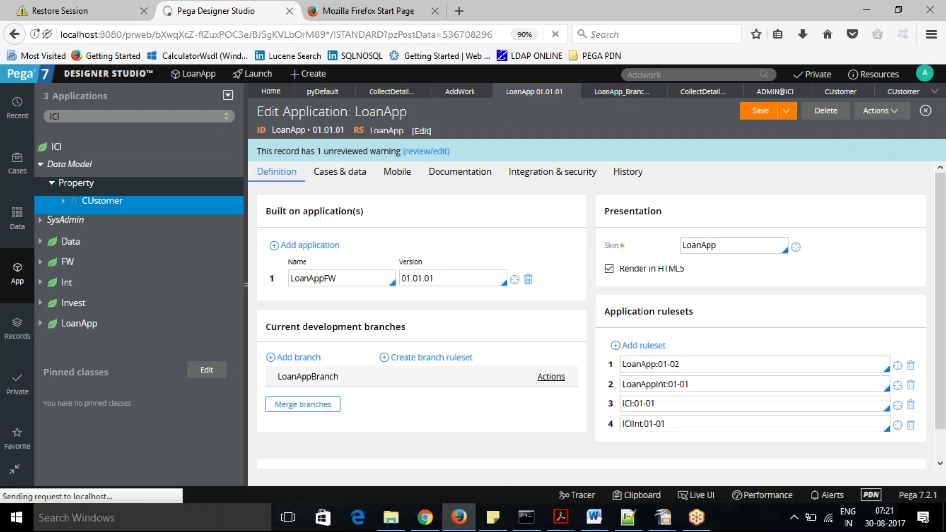
Expand LoanAppBranch to show its LoanApp and ICI rulesets, then save the LoanApp application.
{"action": "left_click", "coordinate": [271, 377]}
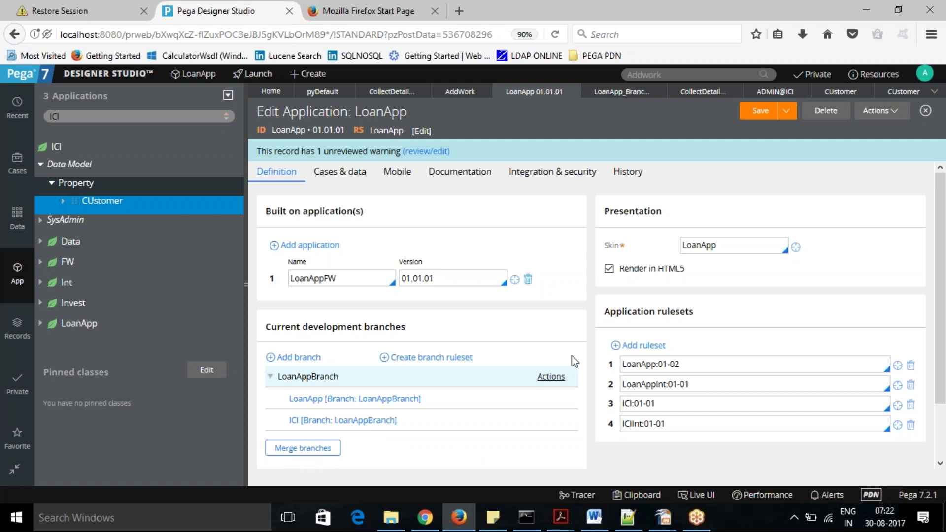
{"action": "left_click", "coordinate": [552, 380]}
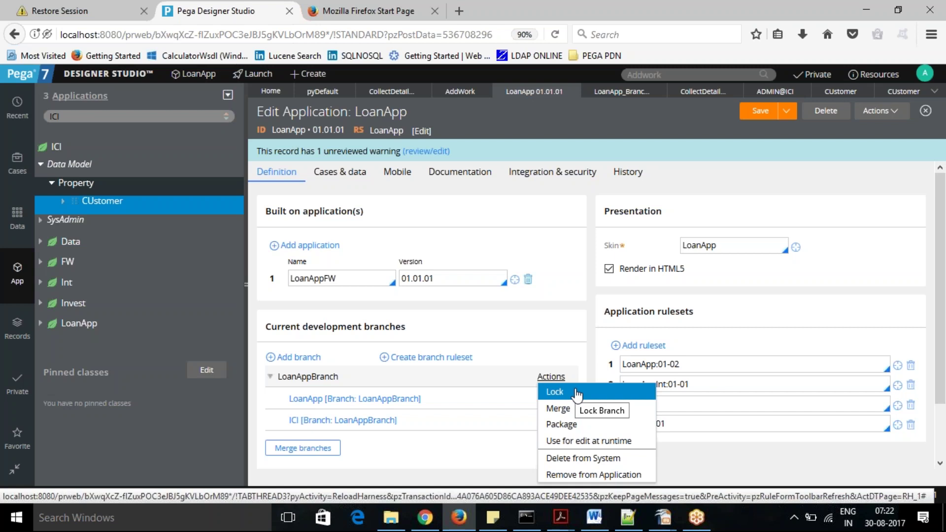
{"action": "left_click", "coordinate": [521, 351]}
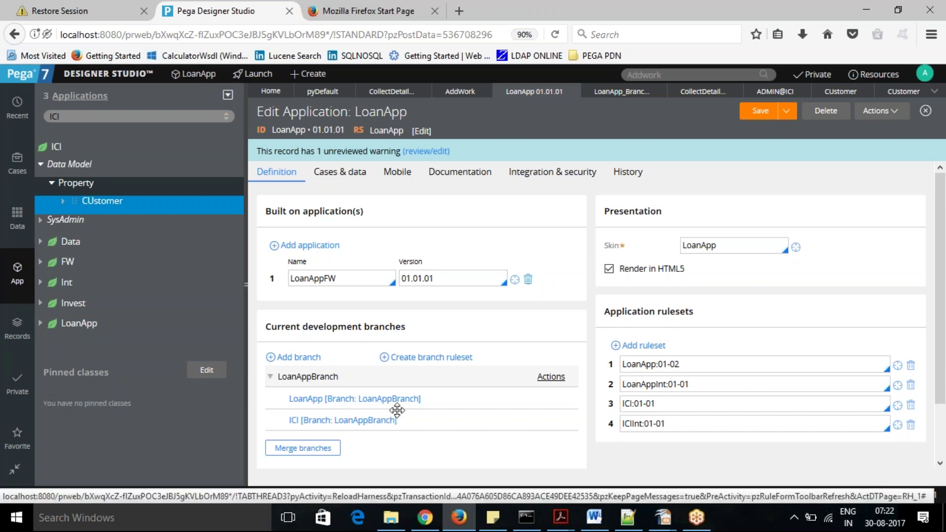
{"action": "left_click", "coordinate": [756, 114]}
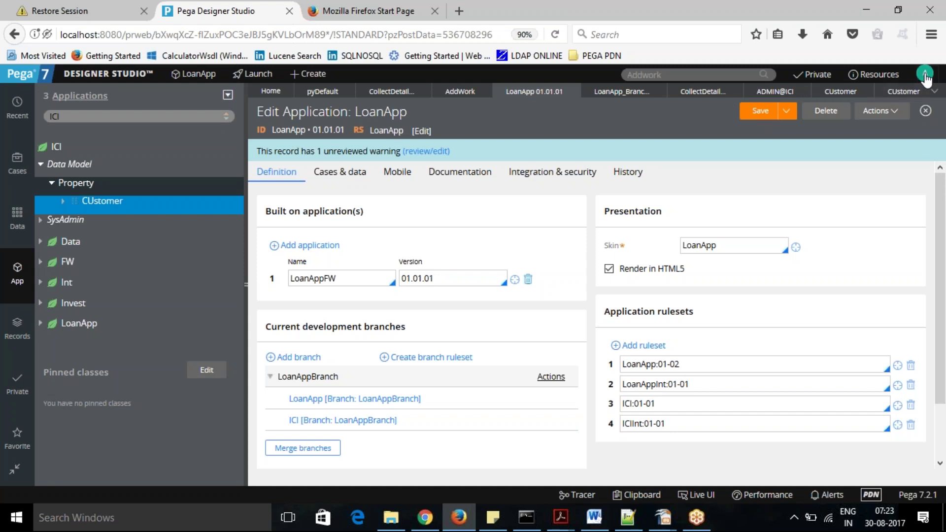
{"action": "left_click", "coordinate": [925, 77]}
In the operator Profile, highlight the LoanApp_Branch_LoanAppBranch and ICI_Branch_LoanAppBranch rulesets, then minimize it.
{"action": "left_click", "coordinate": [925, 75]}
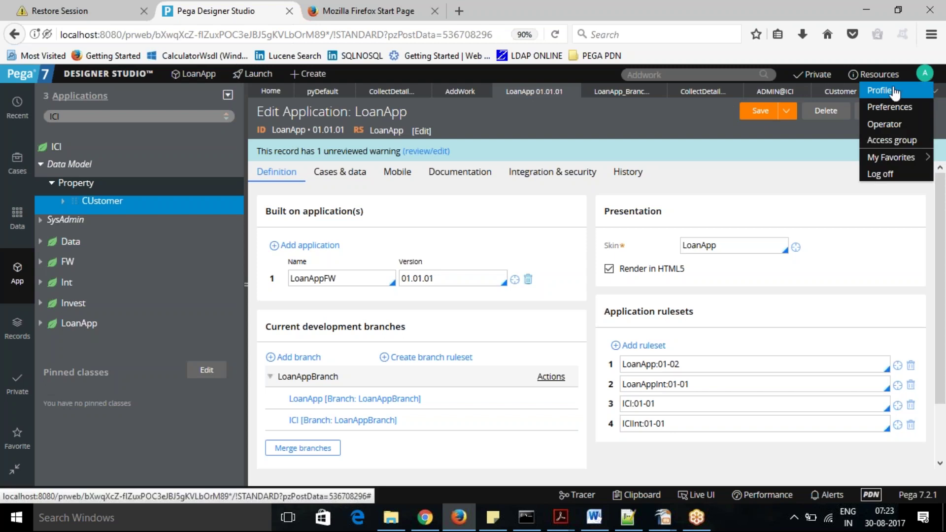
{"action": "left_click", "coordinate": [891, 93]}
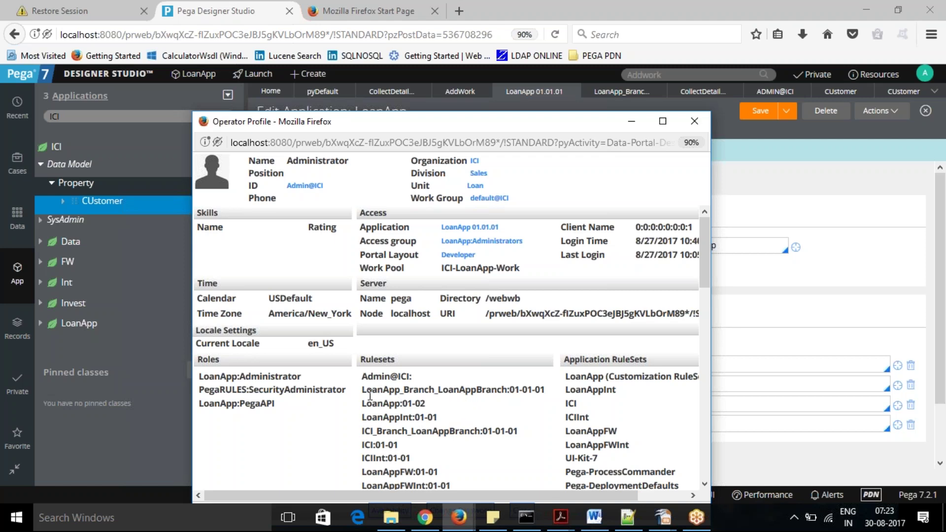
{"action": "left_click_drag", "start_coordinate": [363, 392], "coordinate": [547, 393]}
{"action": "left_click", "coordinate": [423, 450]}
{"action": "left_click_drag", "start_coordinate": [363, 436], "coordinate": [522, 440]}
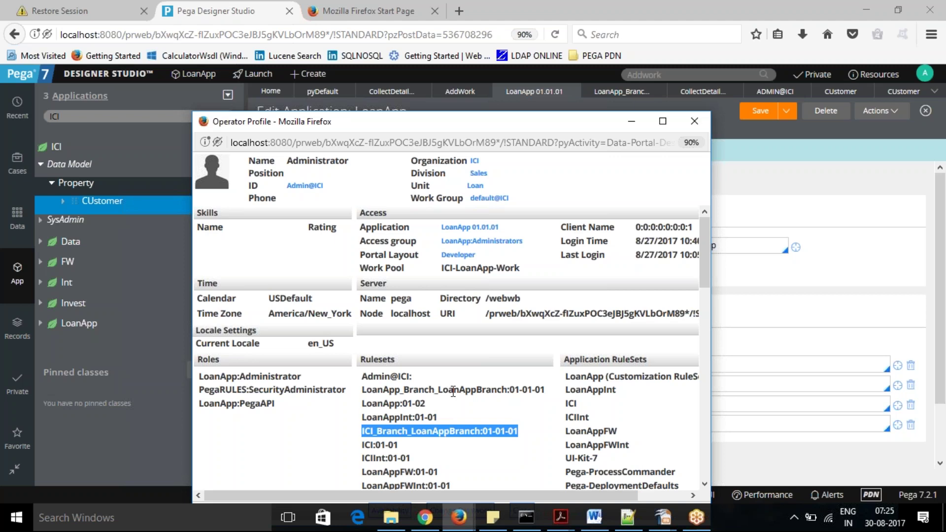
{"action": "left_click", "coordinate": [632, 127]}
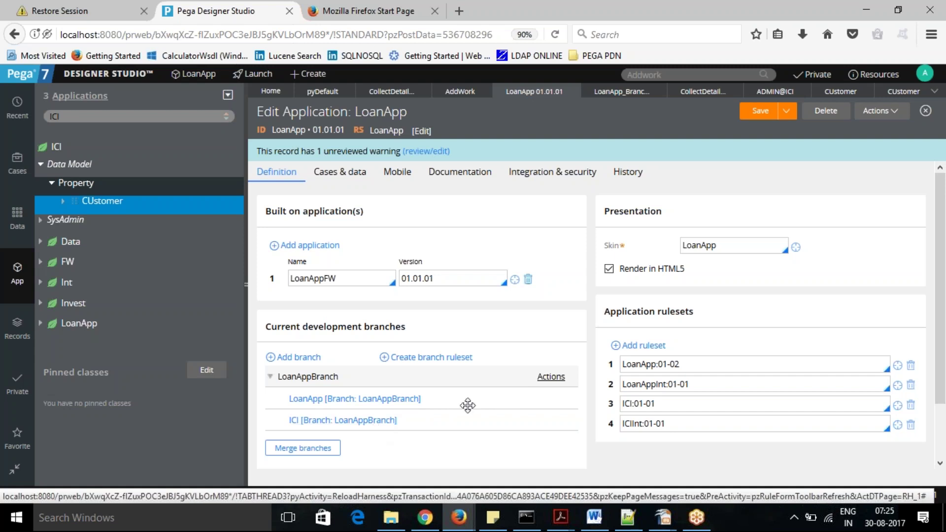
Try locking LoanAppBranch, dismiss the failure, and list checked-out records pyDefault, CollectDetails_Flow_0, CUstomer.
{"action": "left_click", "coordinate": [551, 379]}
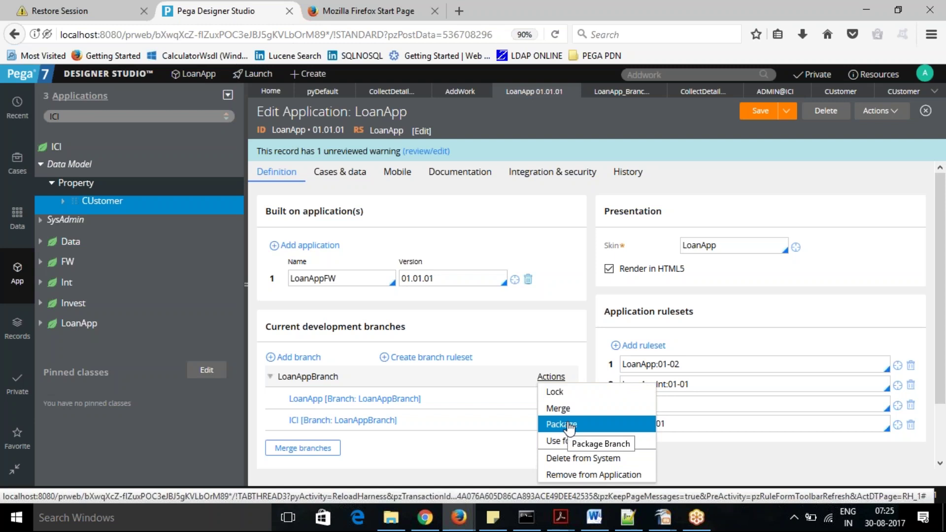
{"action": "left_click", "coordinate": [555, 394]}
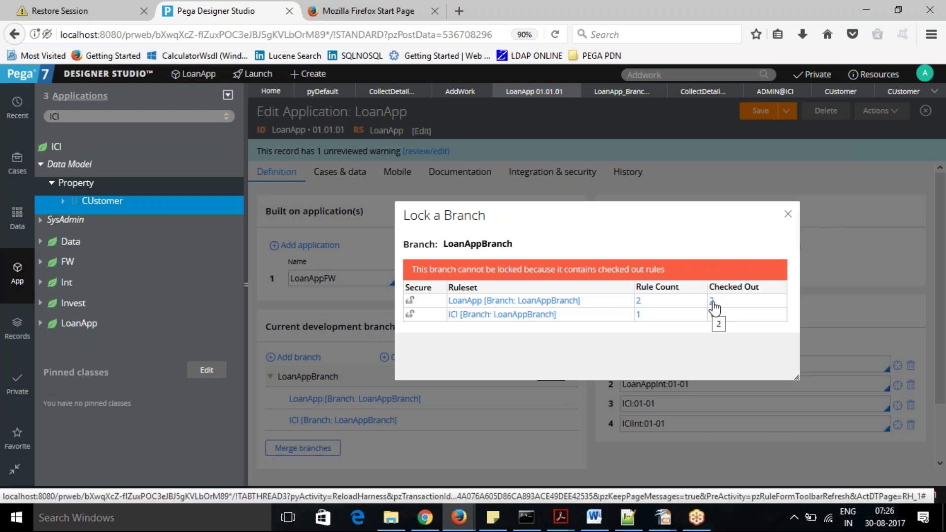
{"action": "left_click", "coordinate": [788, 214]}
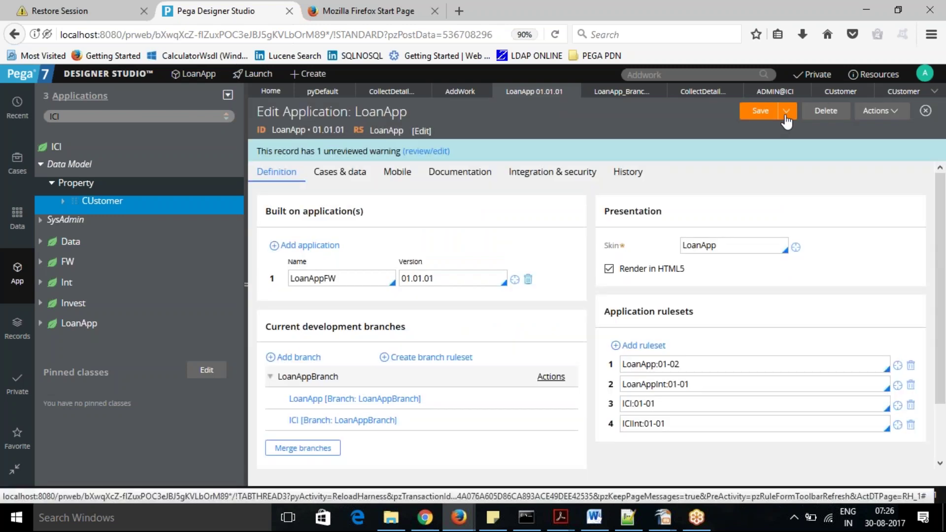
{"action": "left_click", "coordinate": [814, 77]}
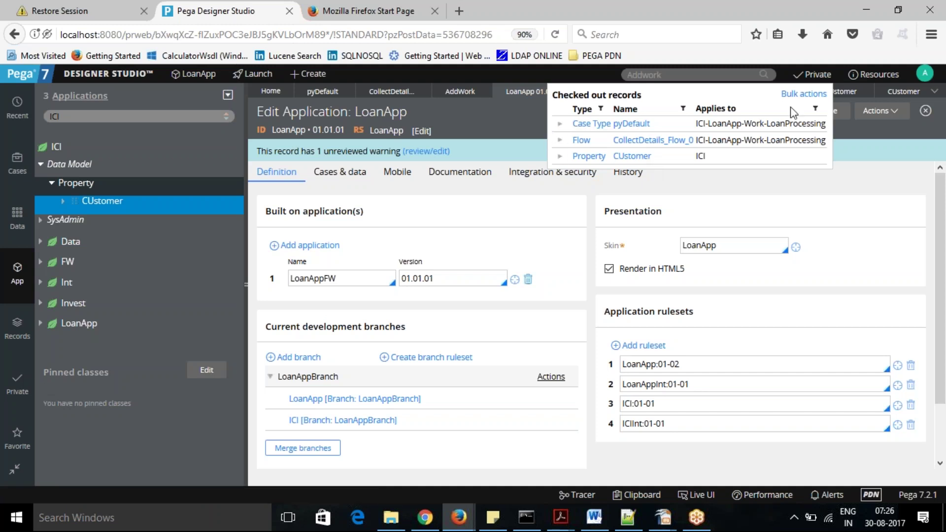
Check in the CollectDetails_Flow_0 flow and CUstomer property with comment 'test branch', then close the list.
{"action": "left_click", "coordinate": [803, 96]}
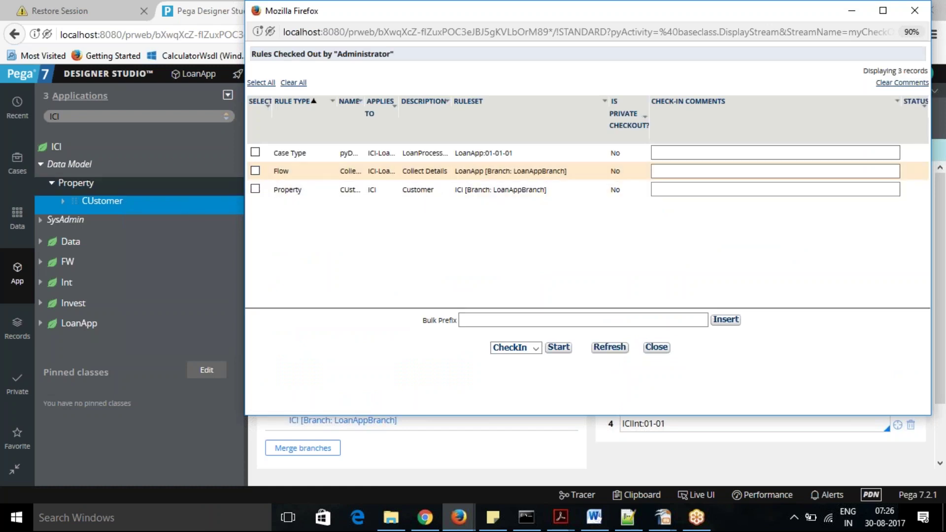
{"action": "left_click", "coordinate": [253, 171]}
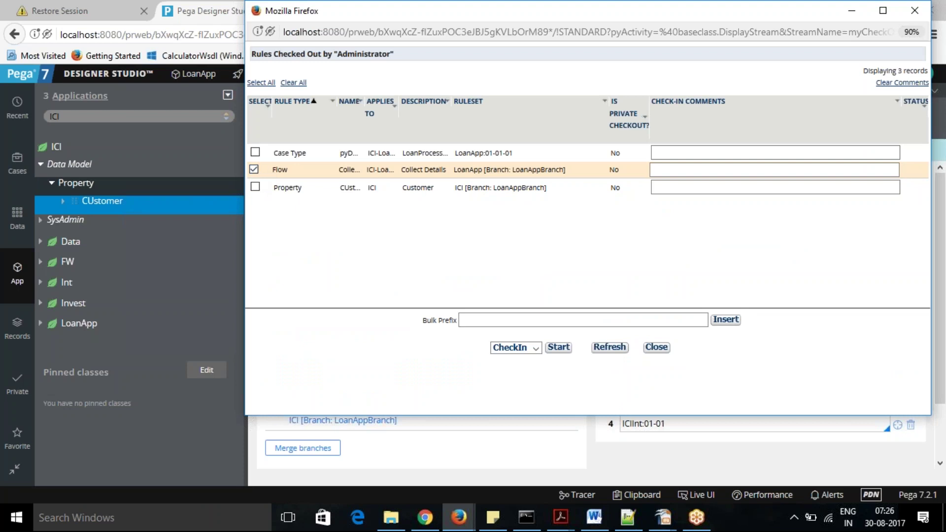
{"action": "left_click", "coordinate": [518, 322]}
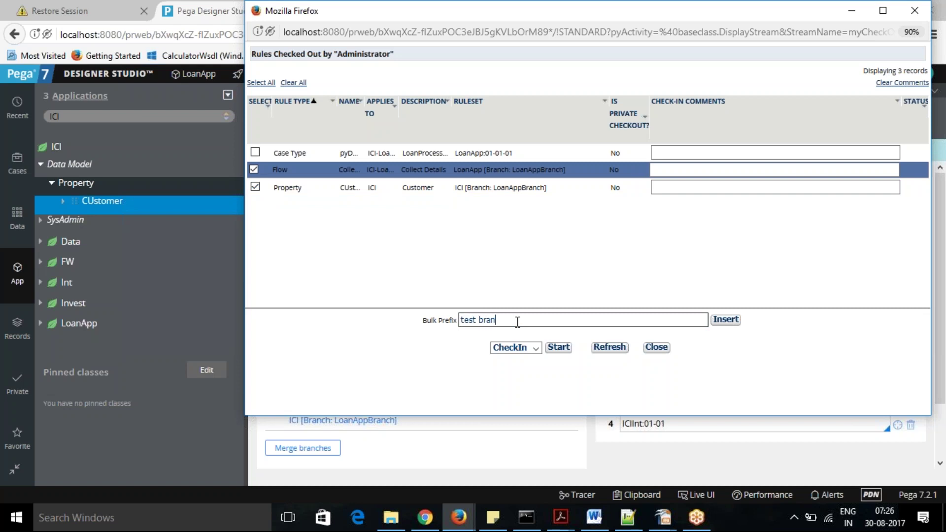
{"action": "left_click", "coordinate": [731, 321]}
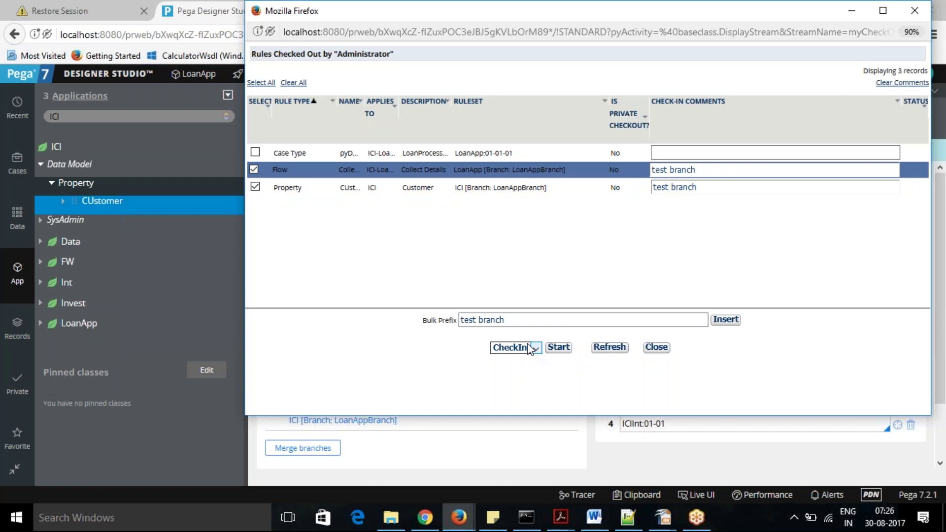
{"action": "left_click", "coordinate": [558, 348]}
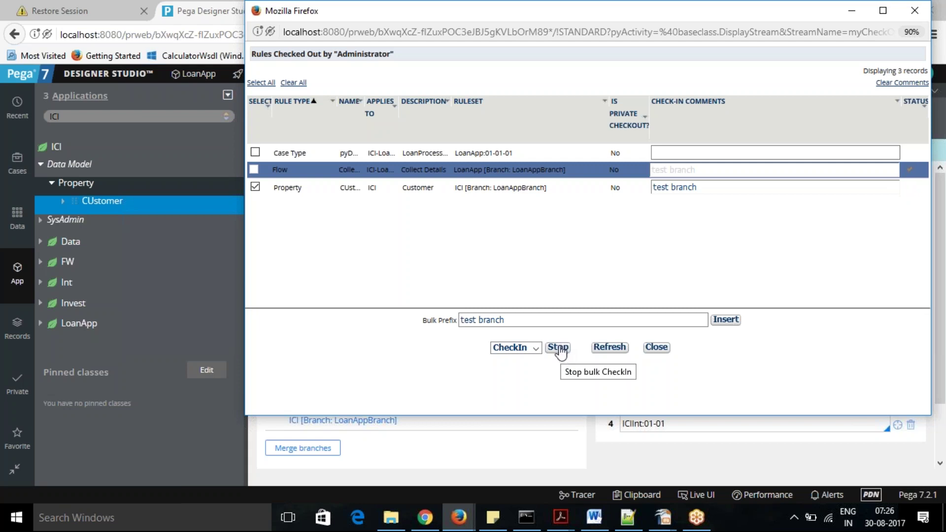
{"action": "left_click", "coordinate": [560, 348]}
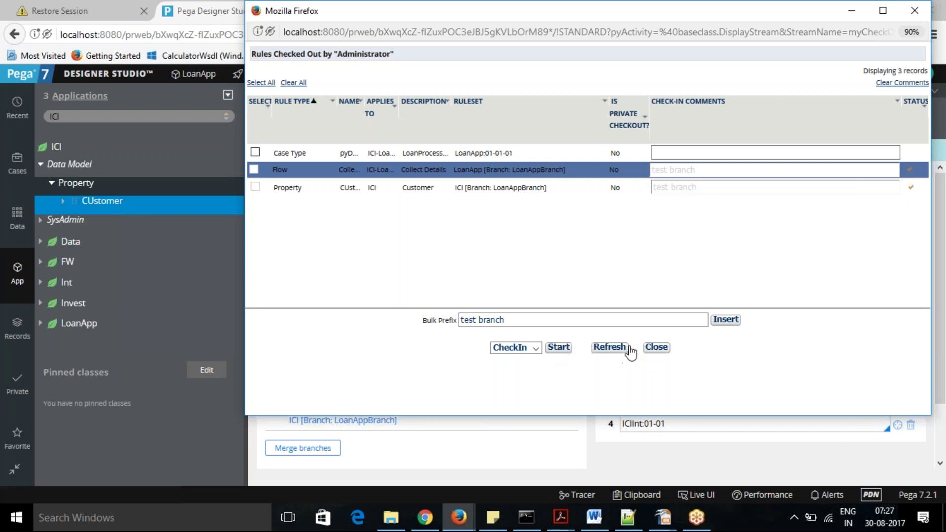
{"action": "left_click", "coordinate": [657, 347]}
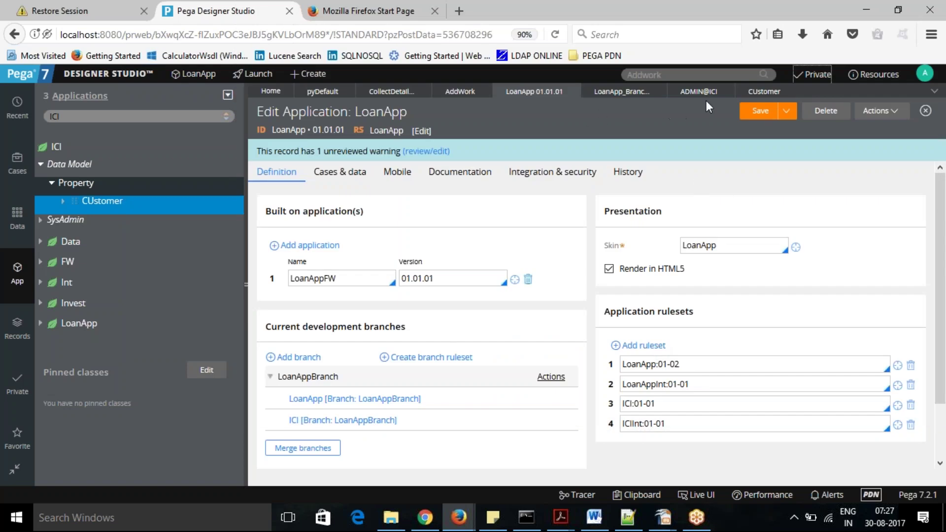
Close the separate Operator Profile window and return to Designer Studio.
{"action": "mouse_move", "coordinate": [458, 518]}
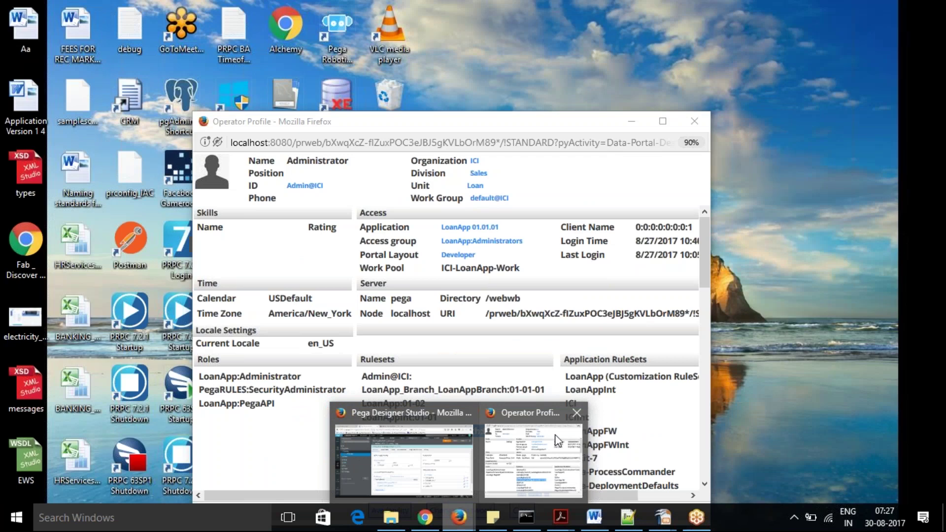
{"action": "left_click", "coordinate": [576, 413]}
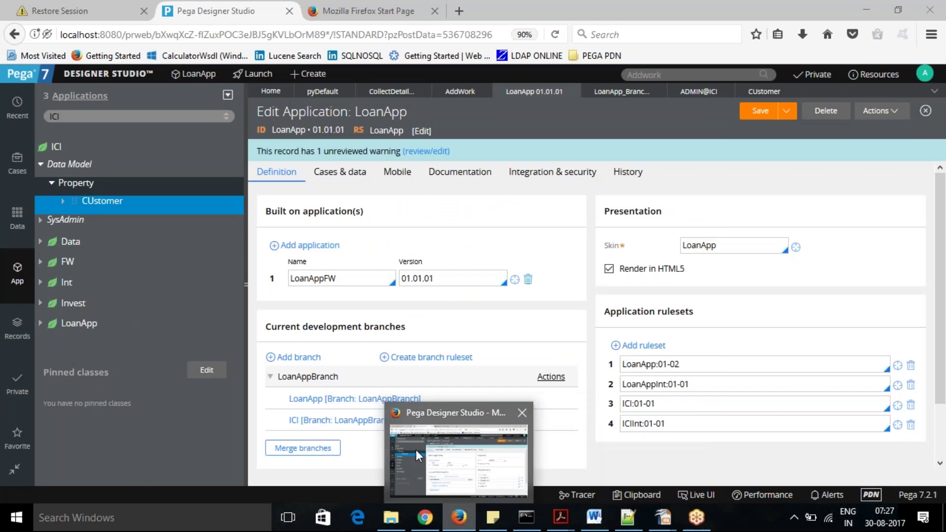
{"action": "left_click", "coordinate": [441, 455]}
Lock LoanAppBranch's rulesets with a lock password and acknowledge the confirmation.
{"action": "left_click", "coordinate": [550, 378]}
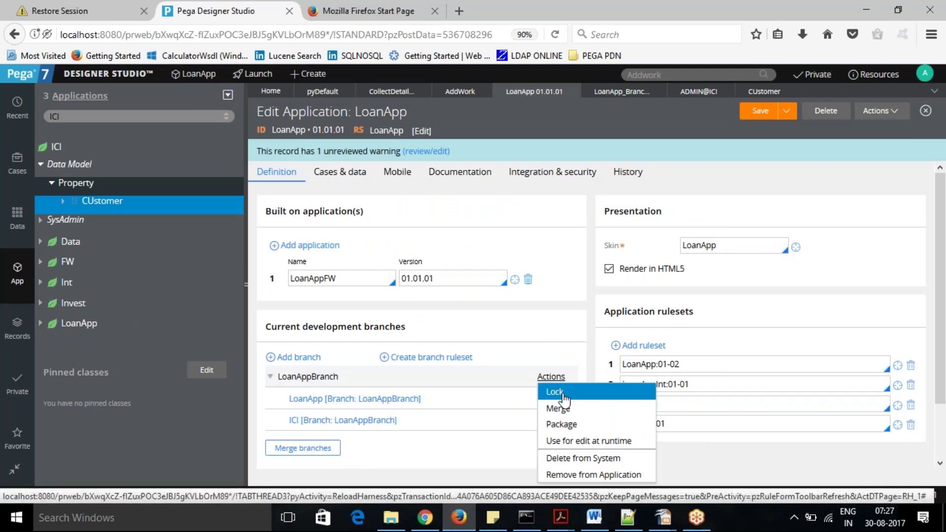
{"action": "left_click", "coordinate": [563, 394]}
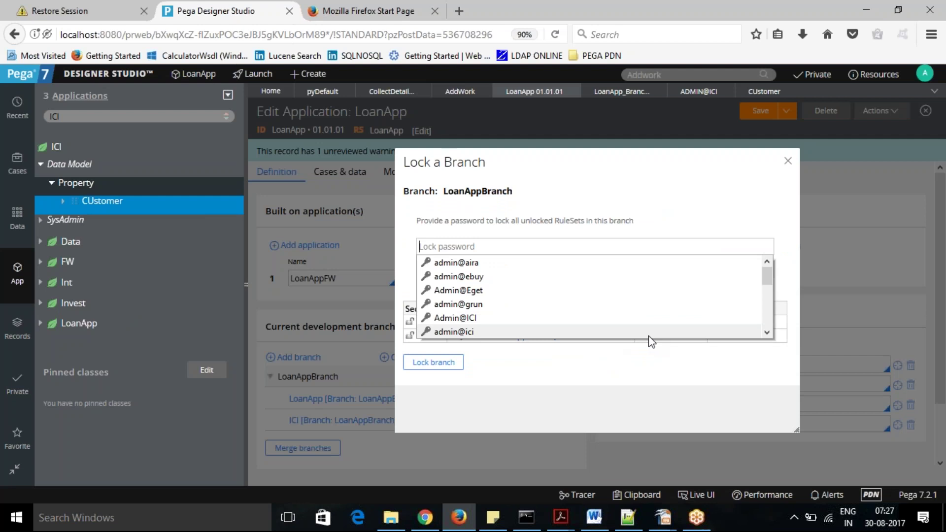
{"action": "left_click", "coordinate": [556, 394]}
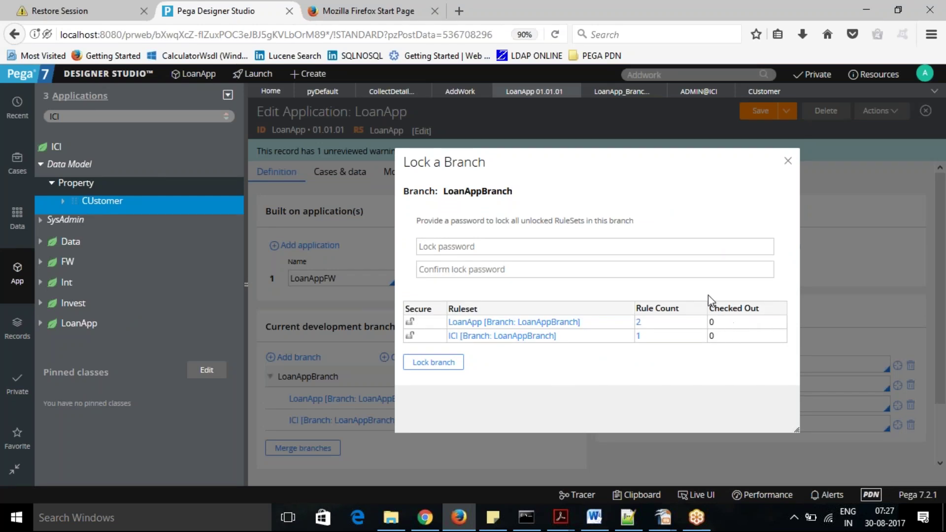
{"action": "left_click", "coordinate": [468, 245]}
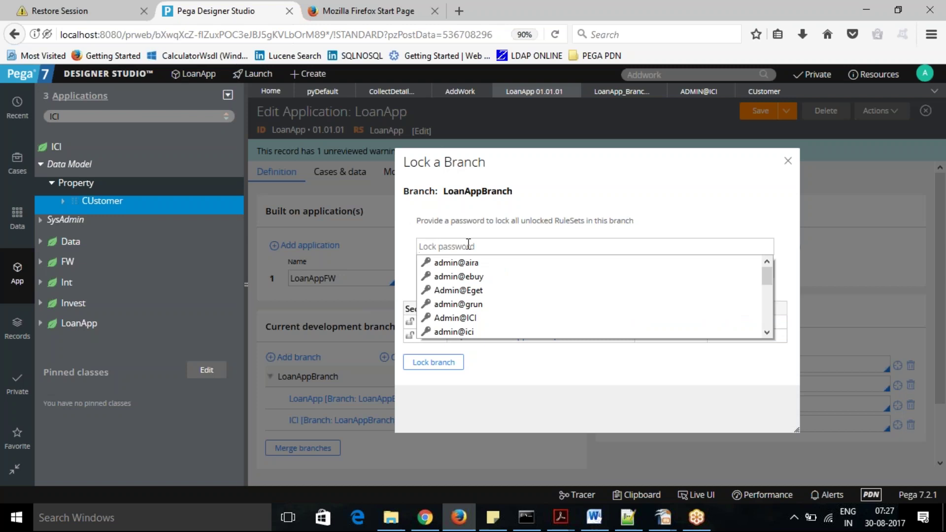
{"action": "type", "text": "pega"}
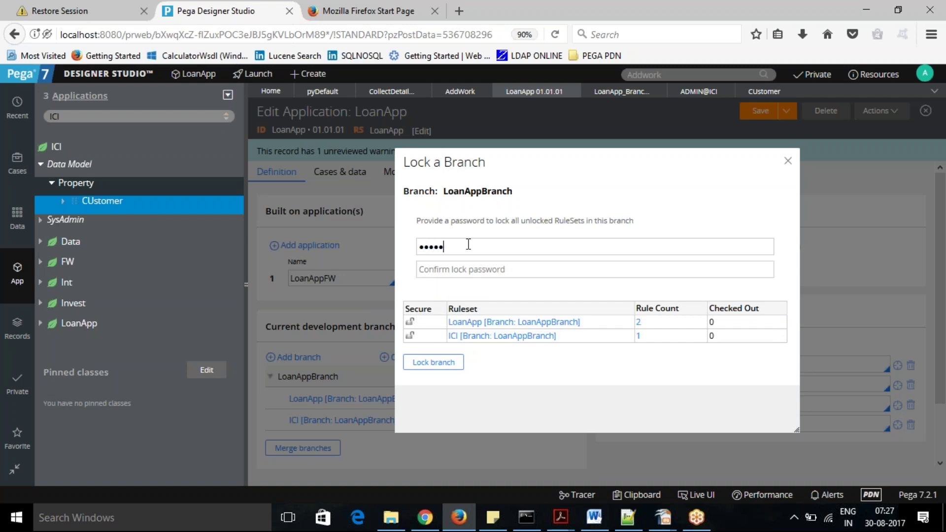
{"action": "type", "text": "p"}
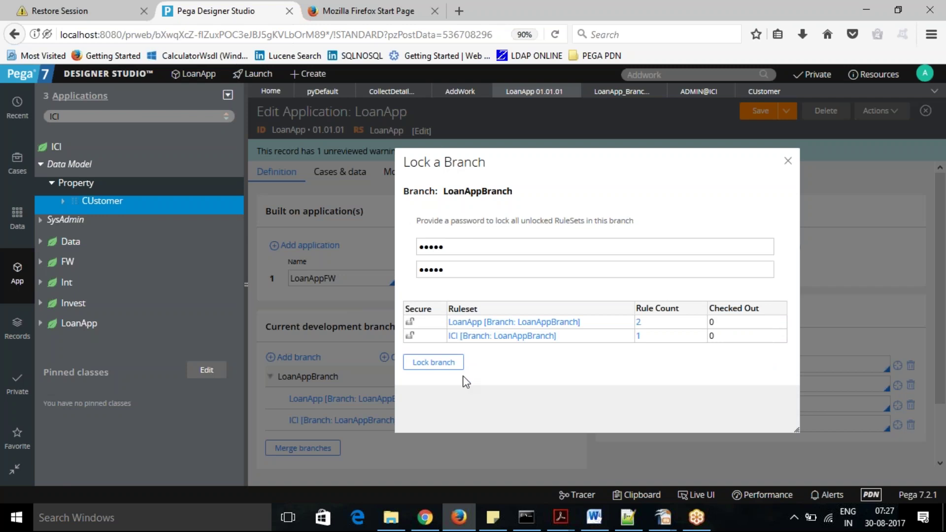
{"action": "left_click", "coordinate": [434, 363]}
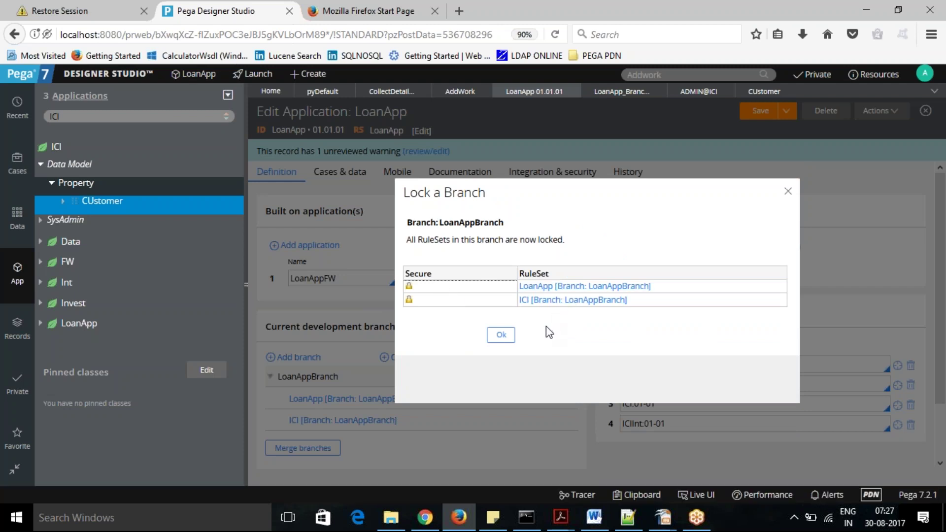
{"action": "left_click", "coordinate": [500, 336]}
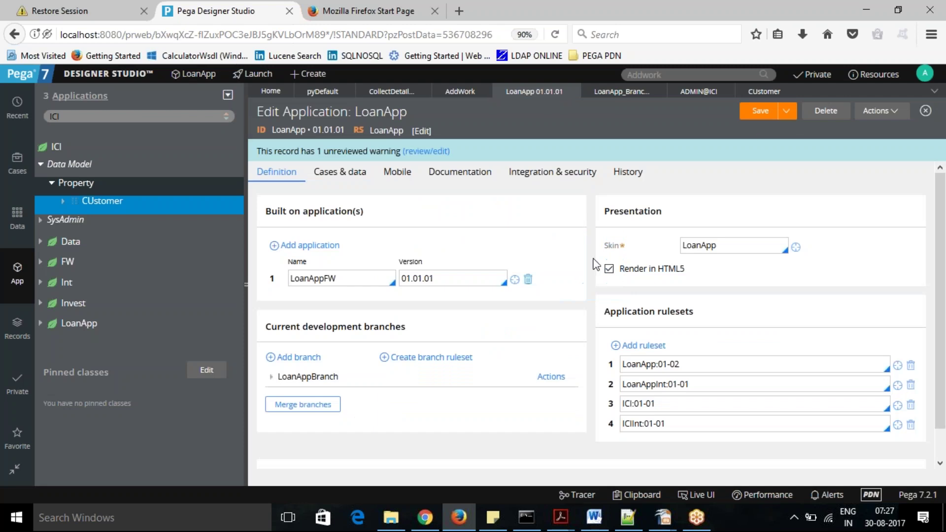
Close the CUstomer property, ADMIN@ICI and LoanApp_Branch_LoanAppBranch ruleset records.
{"action": "left_click", "coordinate": [759, 98]}
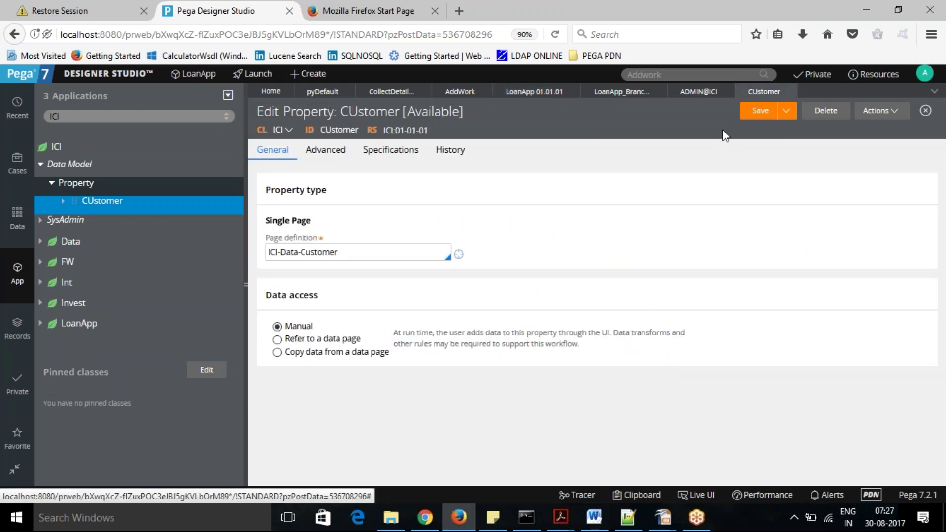
{"action": "left_click", "coordinate": [789, 91]}
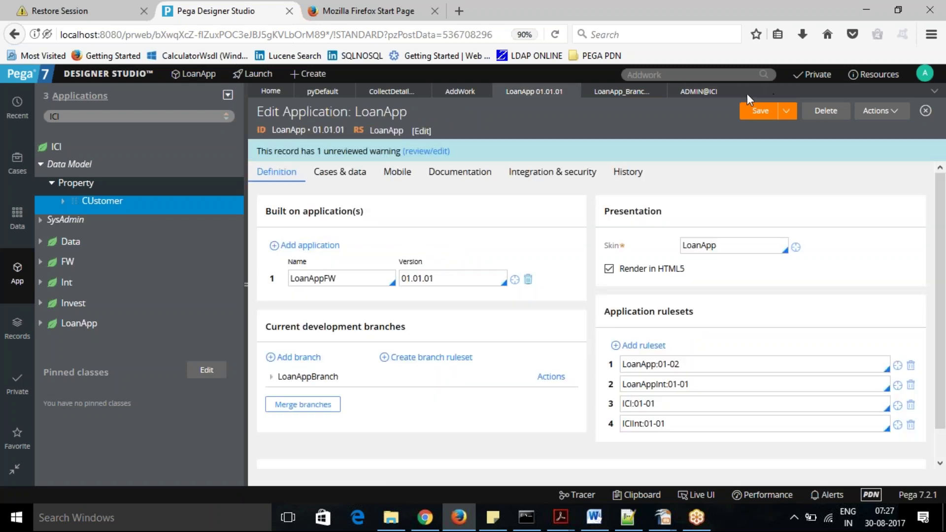
{"action": "left_click", "coordinate": [726, 91]}
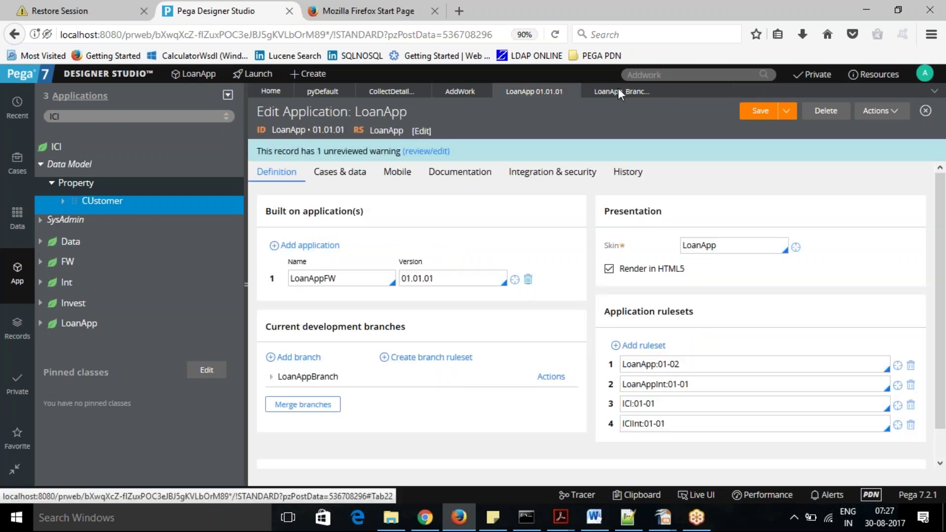
{"action": "left_click", "coordinate": [619, 92]}
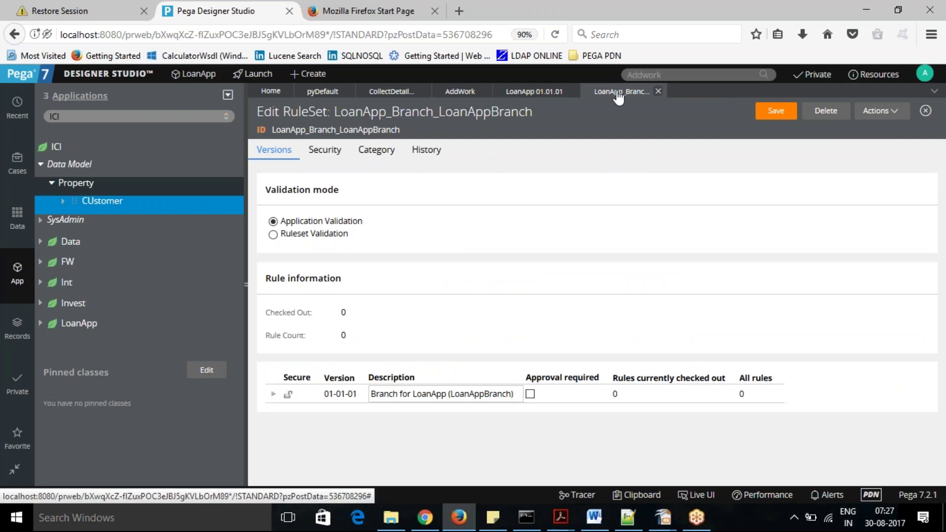
{"action": "left_click", "coordinate": [658, 92]}
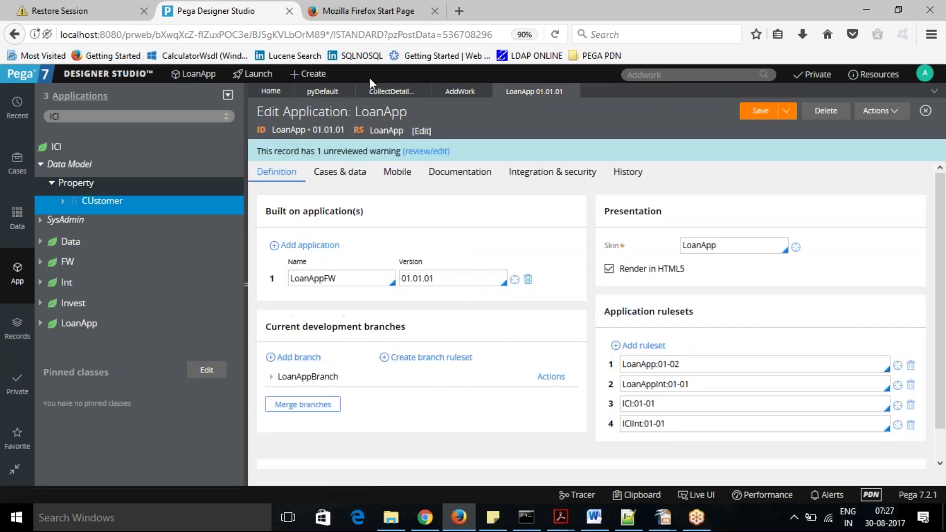
Reopen the CUstomer property, confirm its branch ruleset is locked, and return to LoanApp.
{"action": "left_click", "coordinate": [386, 93]}
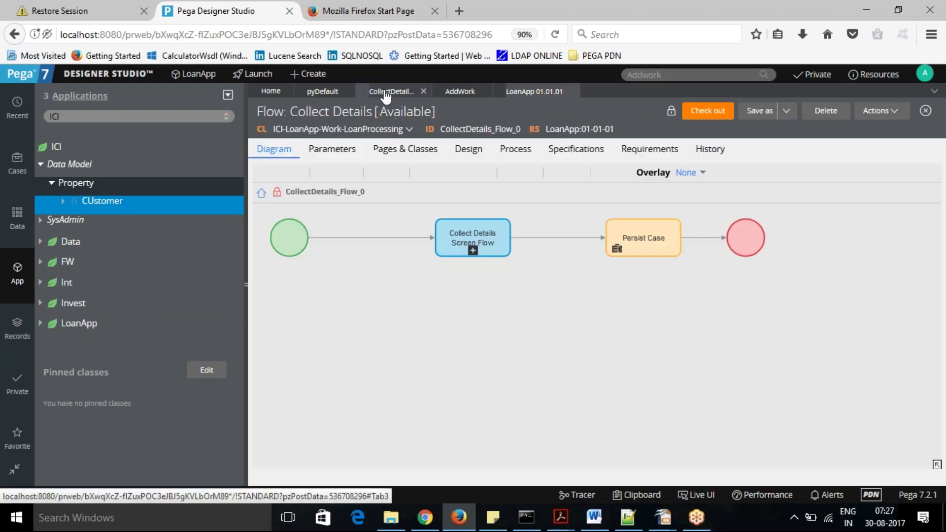
{"action": "left_click", "coordinate": [106, 202]}
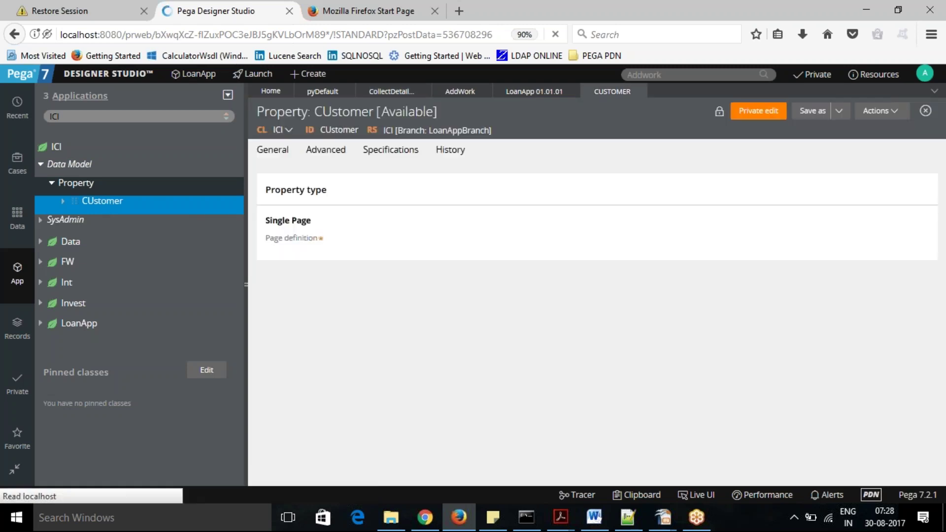
{"action": "left_click", "coordinate": [719, 117]}
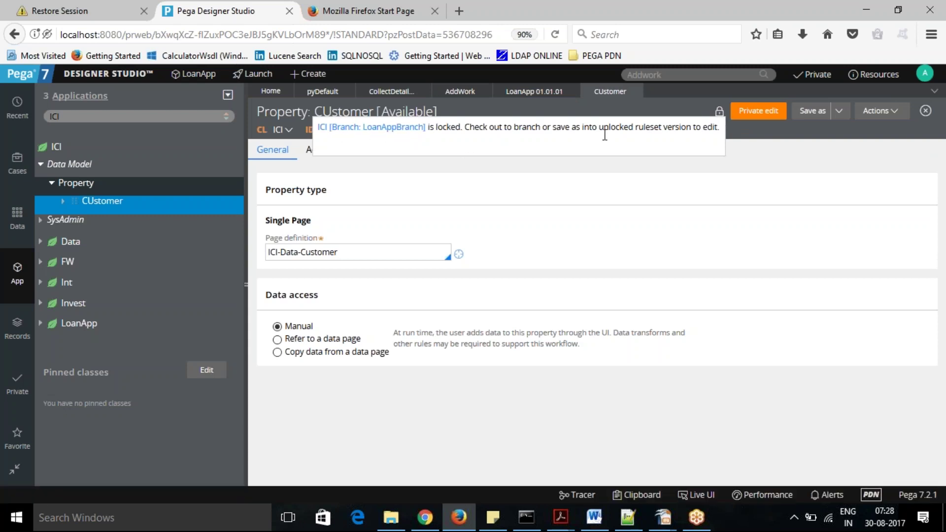
{"action": "left_click", "coordinate": [593, 201]}
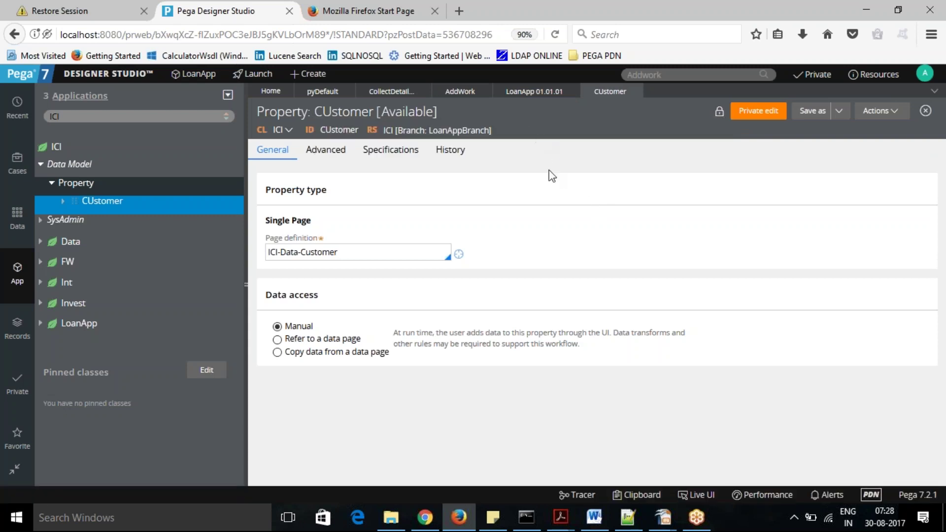
{"action": "left_click", "coordinate": [534, 92]}
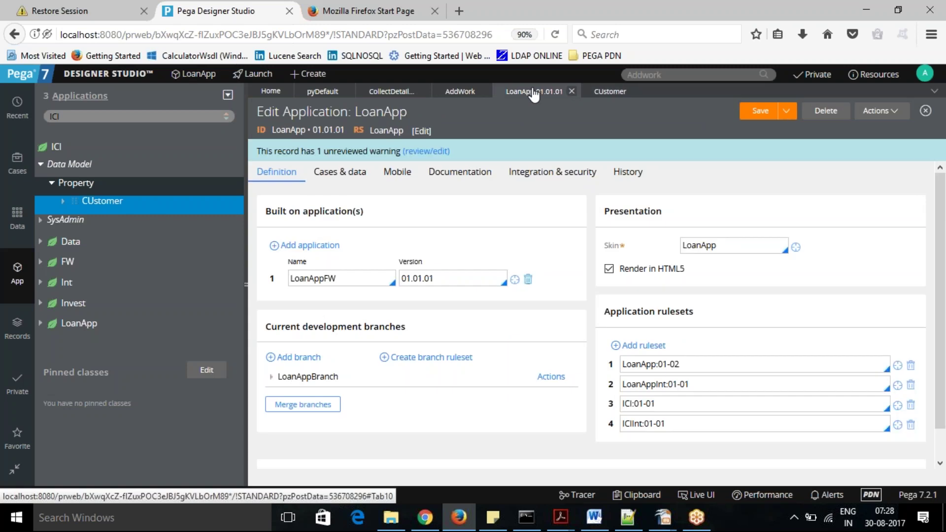
{"action": "left_click", "coordinate": [552, 381]}
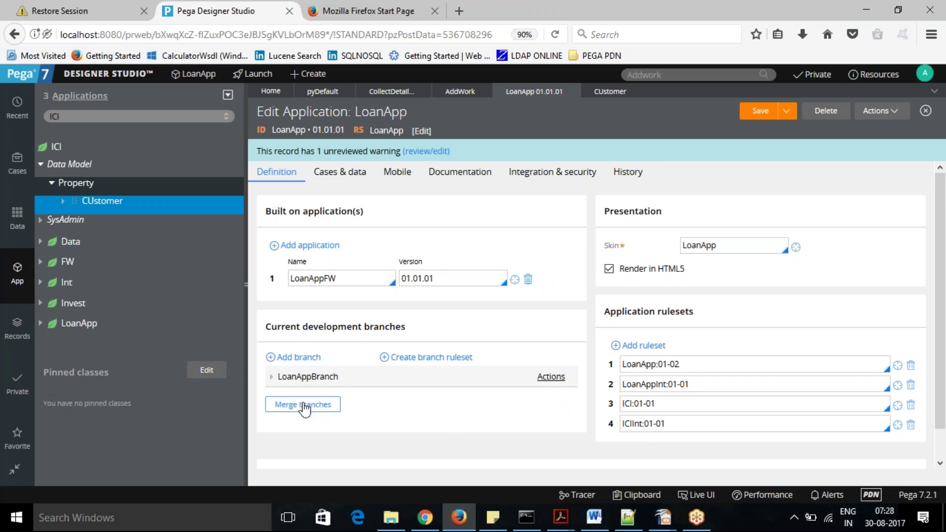
Select LoanAppBranch under Merge branches and confirm to open its merge page.
{"action": "left_click", "coordinate": [302, 405]}
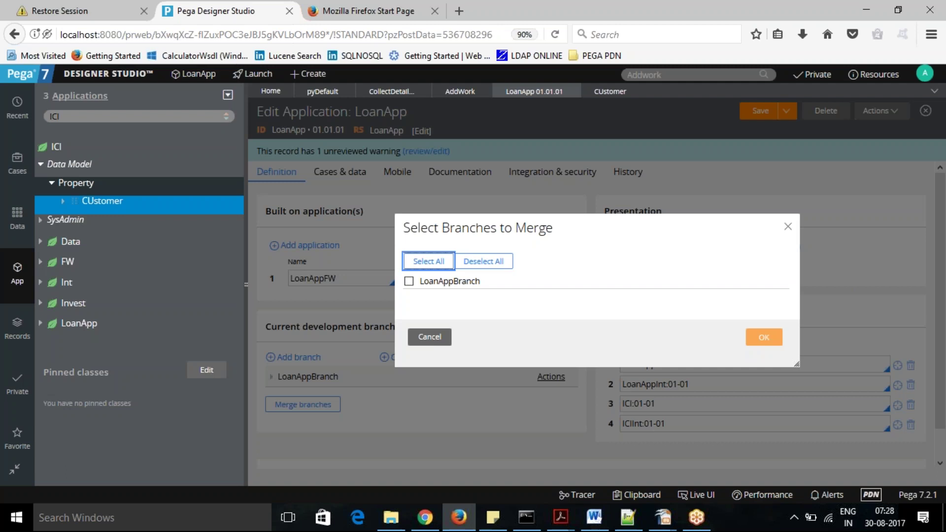
{"action": "left_click", "coordinate": [412, 284]}
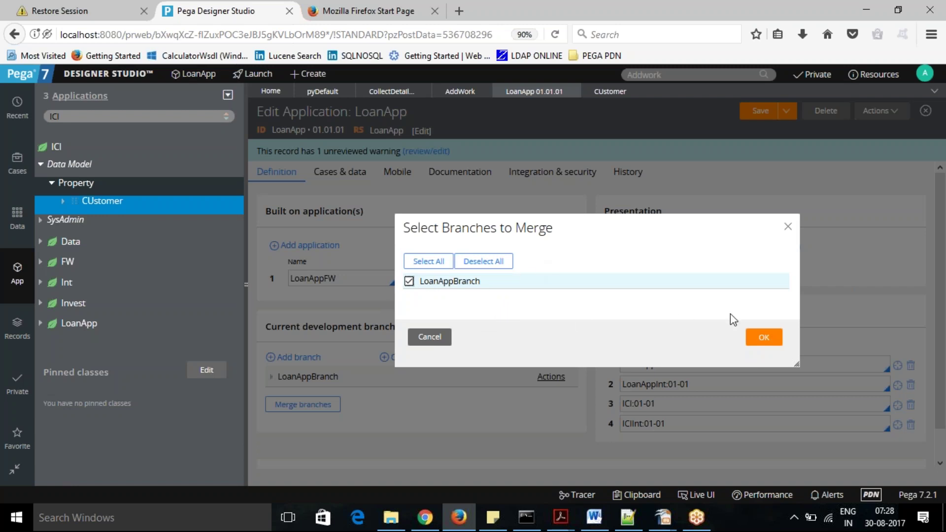
{"action": "left_click", "coordinate": [769, 338]}
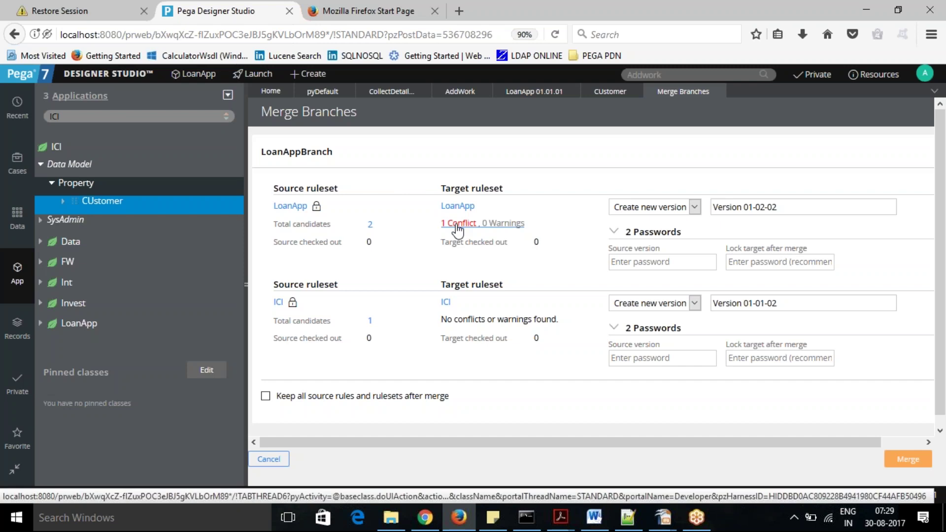
Open the LoanApp ruleset's 1 Conflict link to see why CollectDetails_Flow_0 cannot merge.
{"action": "left_click", "coordinate": [458, 226]}
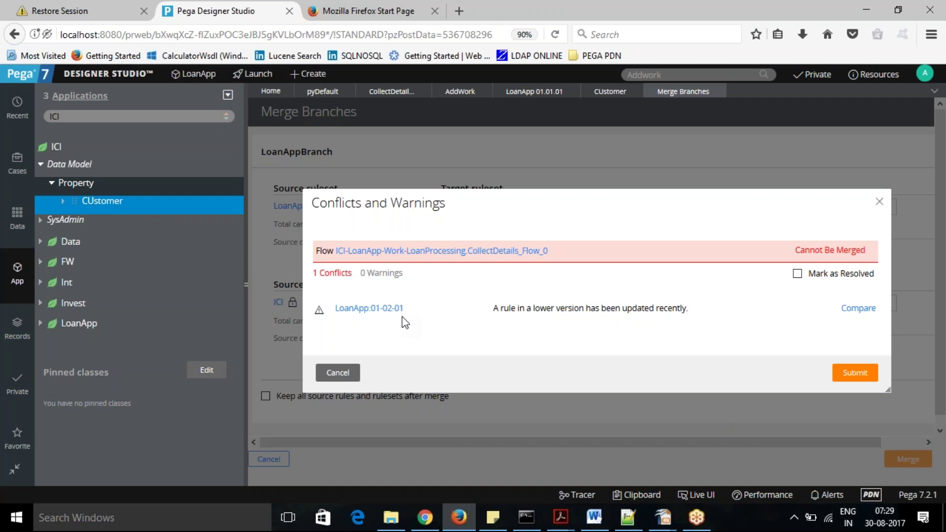
Open the Collect Details flow, search rules for 'Colle', and go back to Merge Branches.
{"action": "left_click", "coordinate": [393, 94]}
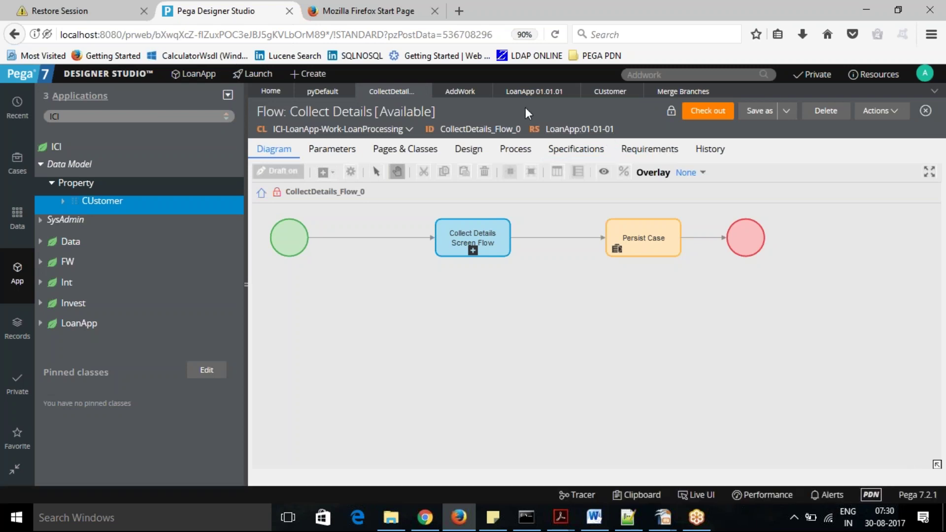
{"action": "left_click", "coordinate": [673, 75]}
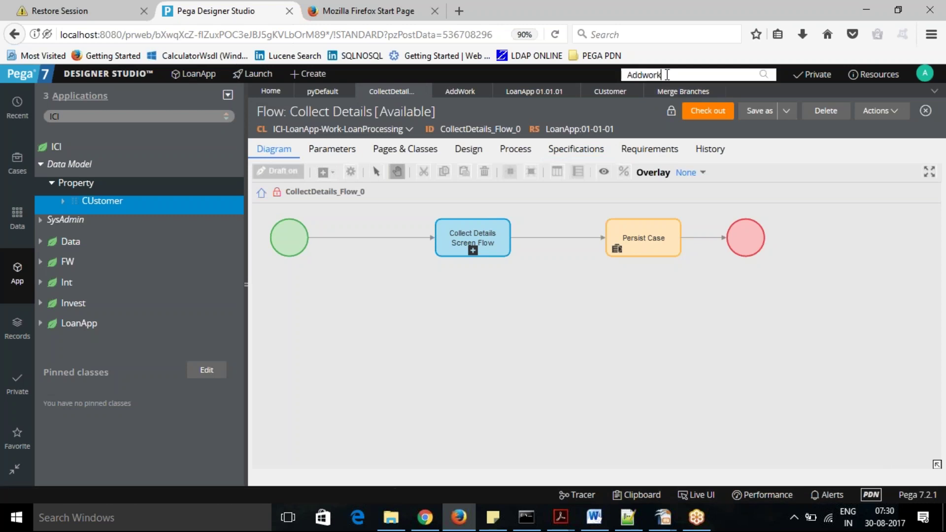
{"action": "left_click_drag", "start_coordinate": [673, 75], "coordinate": [586, 82]}
{"action": "type", "text": "Colle"}
{"action": "left_click", "coordinate": [684, 94]}
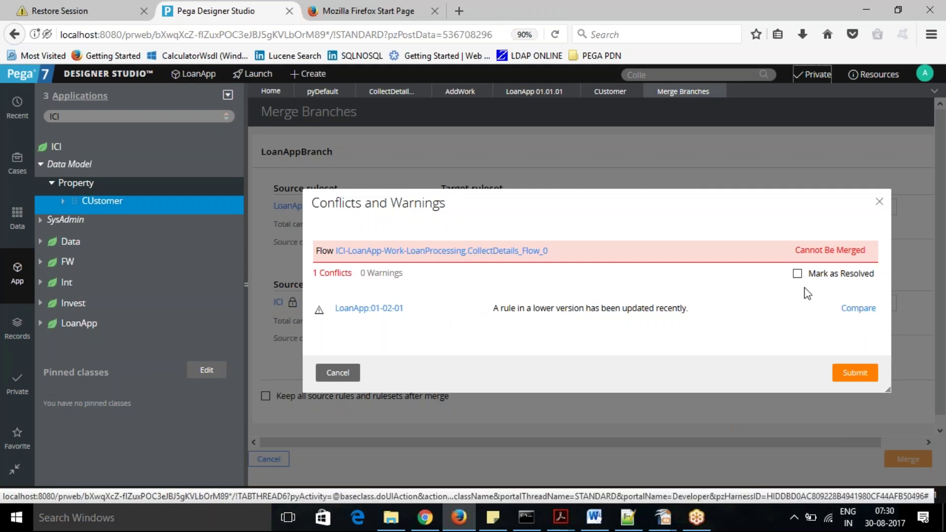
{"action": "left_click", "coordinate": [853, 311]}
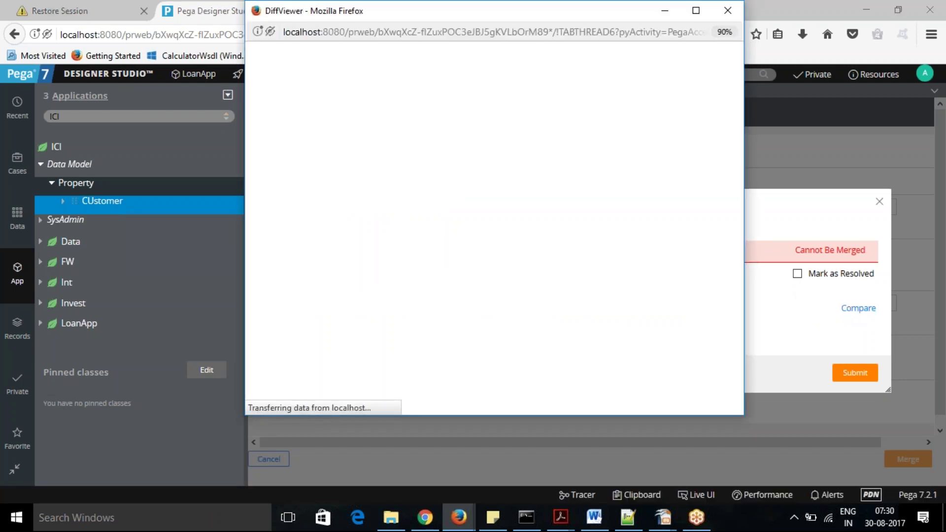
{"action": "left_click", "coordinate": [571, 285]}
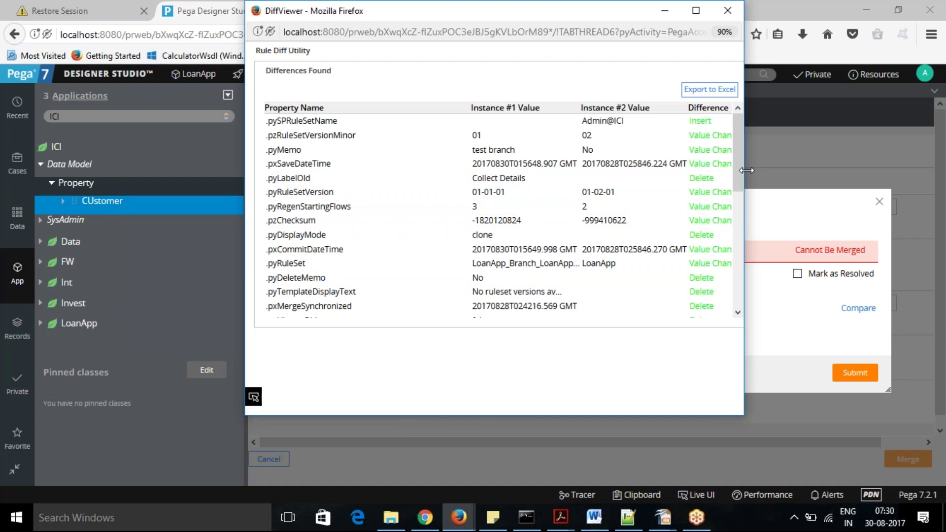
{"action": "left_click", "coordinate": [771, 172]}
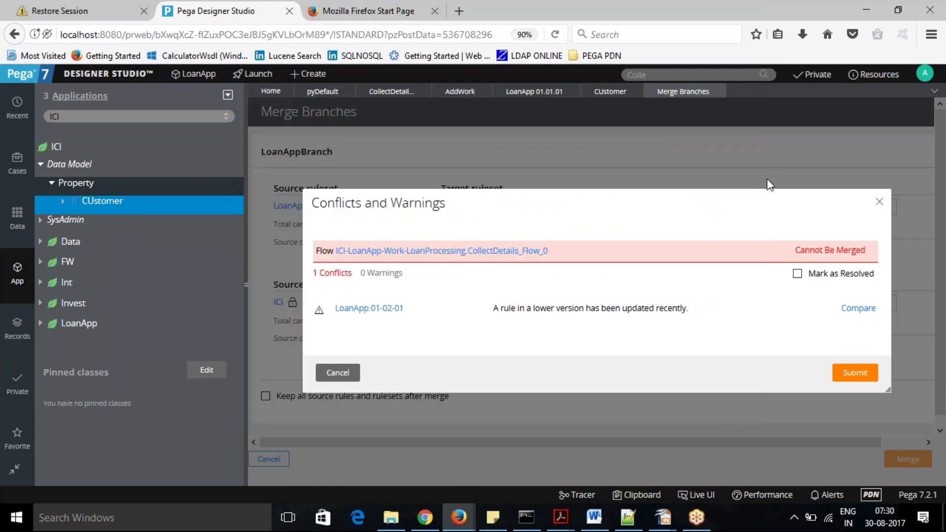
{"action": "key", "text": "alt+Tab"}
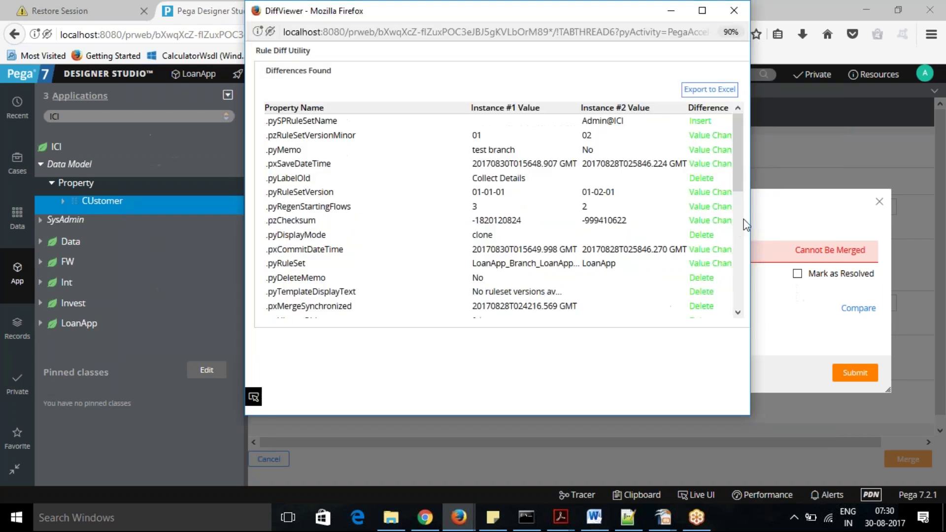
{"action": "left_click", "coordinate": [757, 218]}
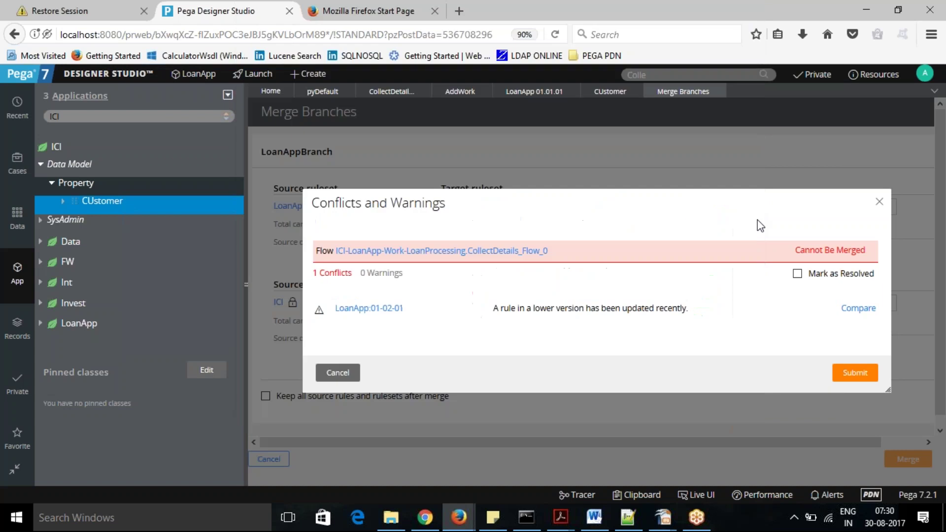
{"action": "key", "text": "alt+Tab"}
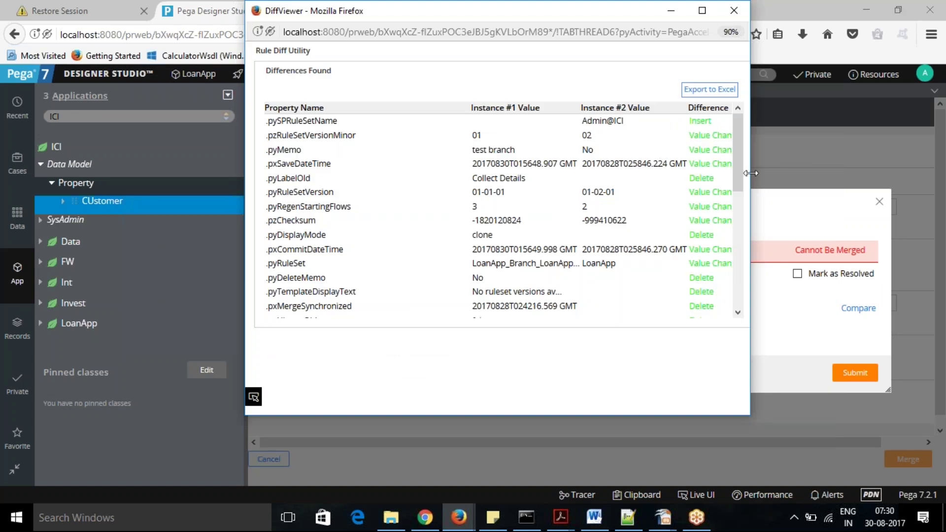
{"action": "left_click_drag", "start_coordinate": [750, 173], "coordinate": [845, 177]}
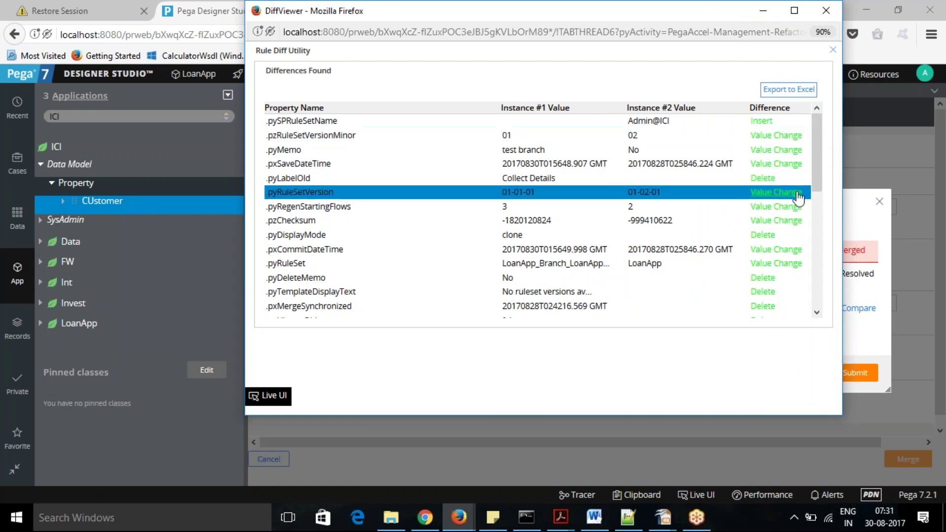
{"action": "left_click_drag", "start_coordinate": [819, 182], "coordinate": [836, 316]}
{"action": "left_click", "coordinate": [647, 197]}
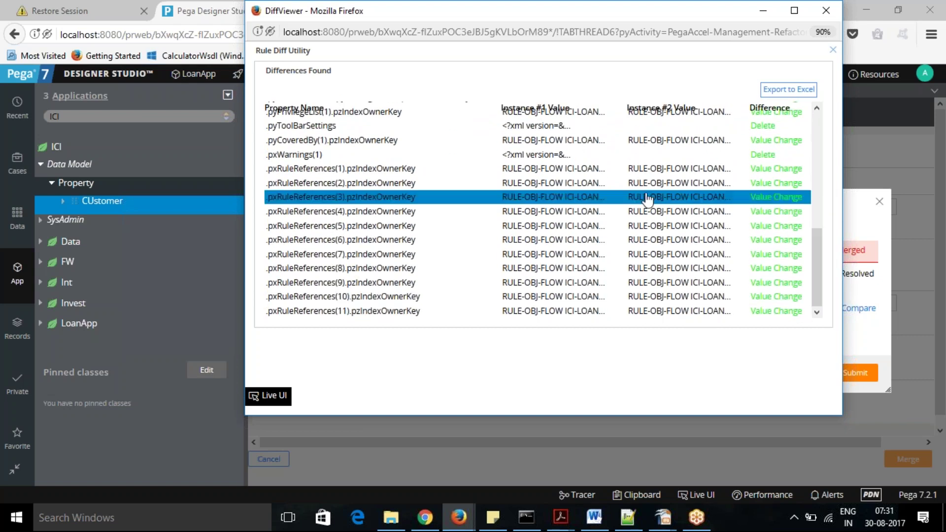
{"action": "left_click_drag", "start_coordinate": [819, 254], "coordinate": [811, 138]}
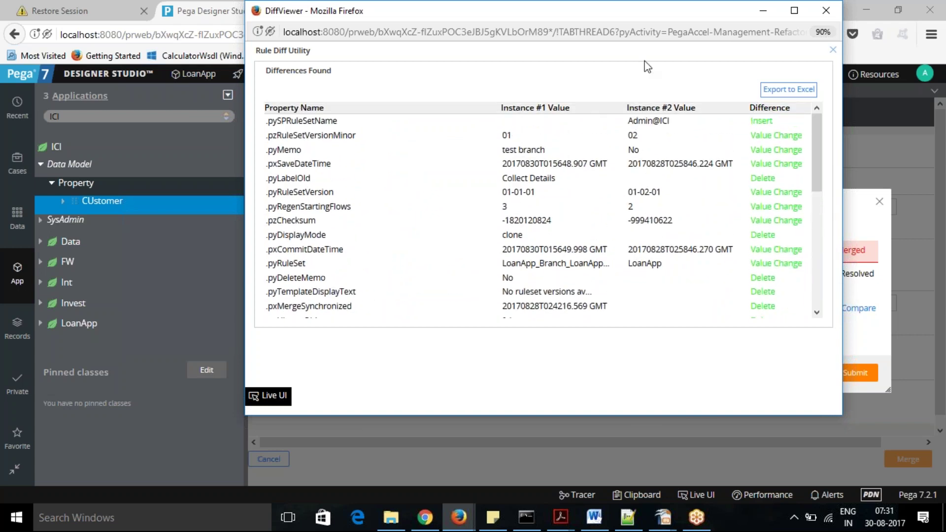
{"action": "left_click", "coordinate": [833, 49]}
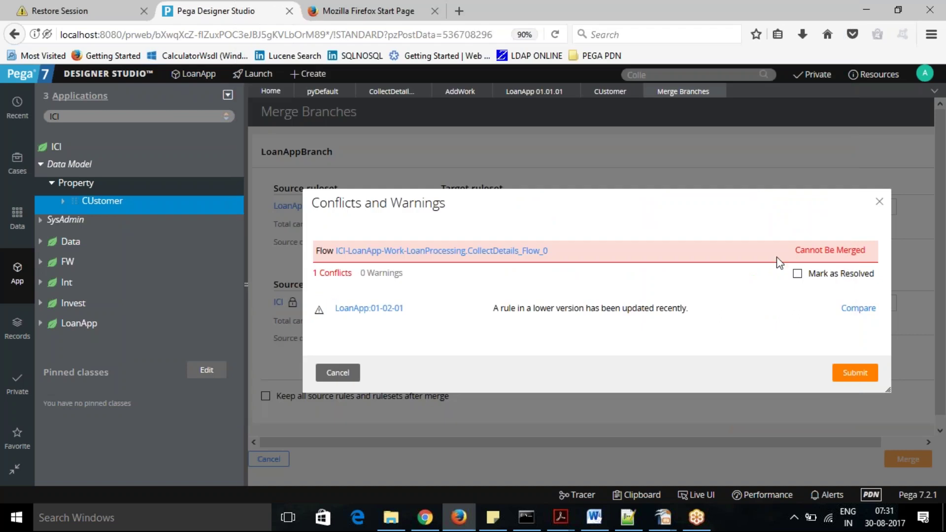
Mark the CollectDetails_Flow_0 conflict as resolved, submit it, and close the conflicts dialog.
{"action": "left_click", "coordinate": [796, 273]}
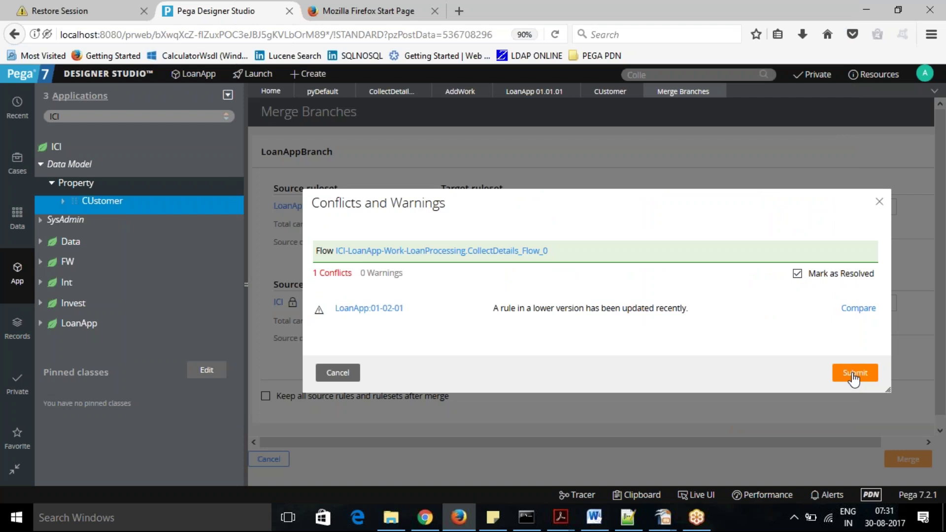
{"action": "left_click", "coordinate": [854, 378]}
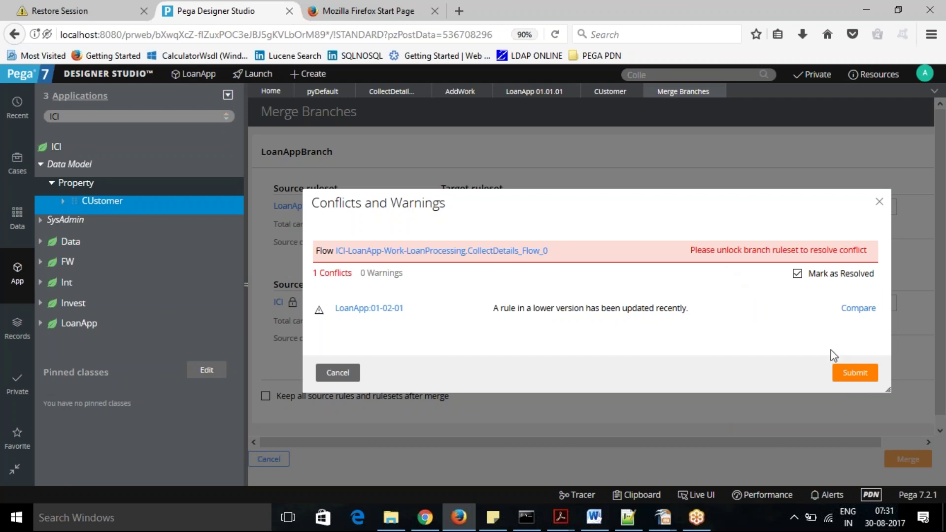
{"action": "left_click", "coordinate": [340, 374]}
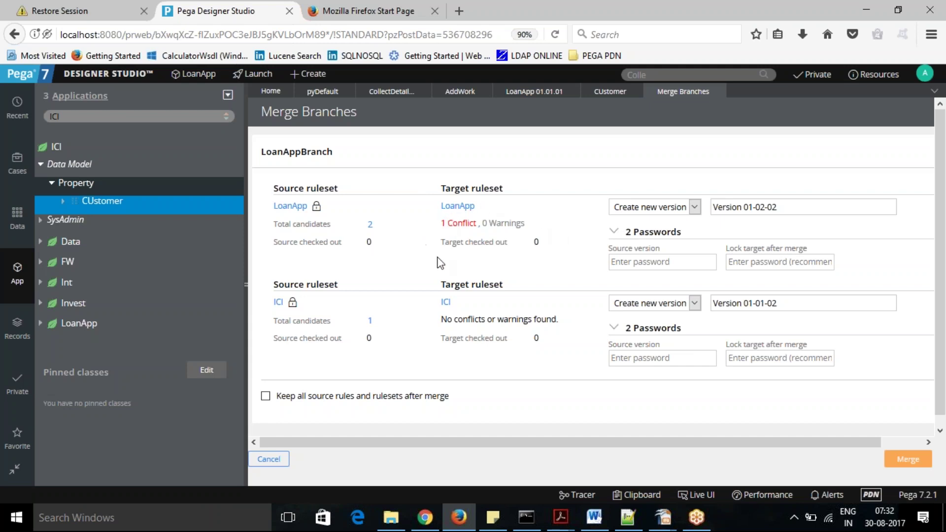
{"action": "left_click", "coordinate": [695, 207]}
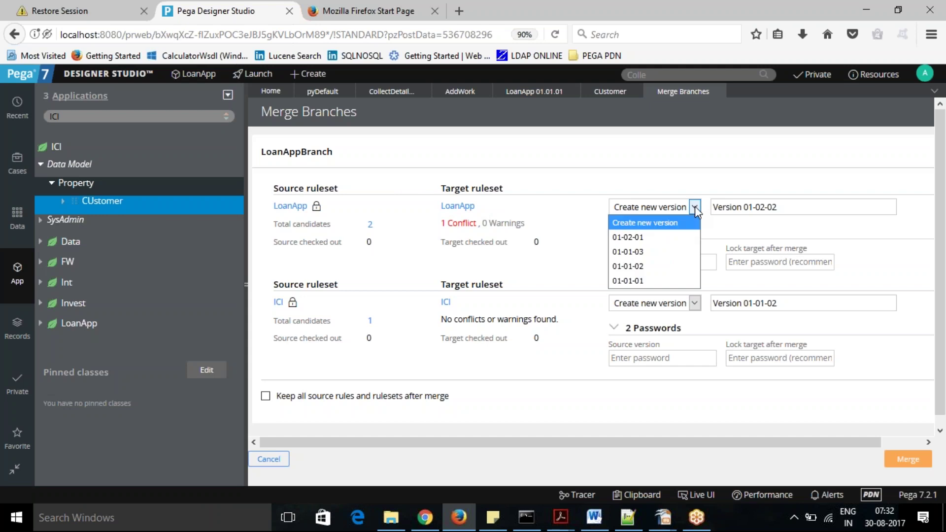
{"action": "left_click", "coordinate": [582, 213]}
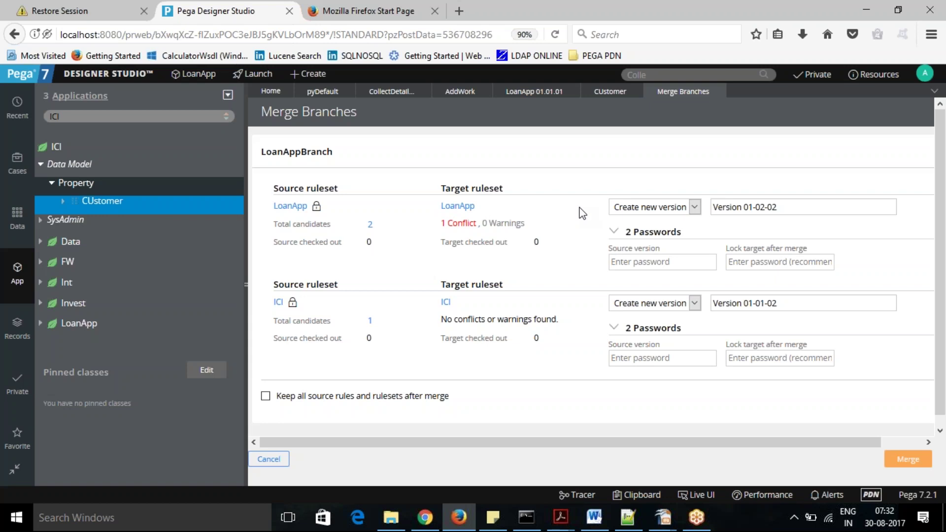
{"action": "left_click", "coordinate": [695, 207]}
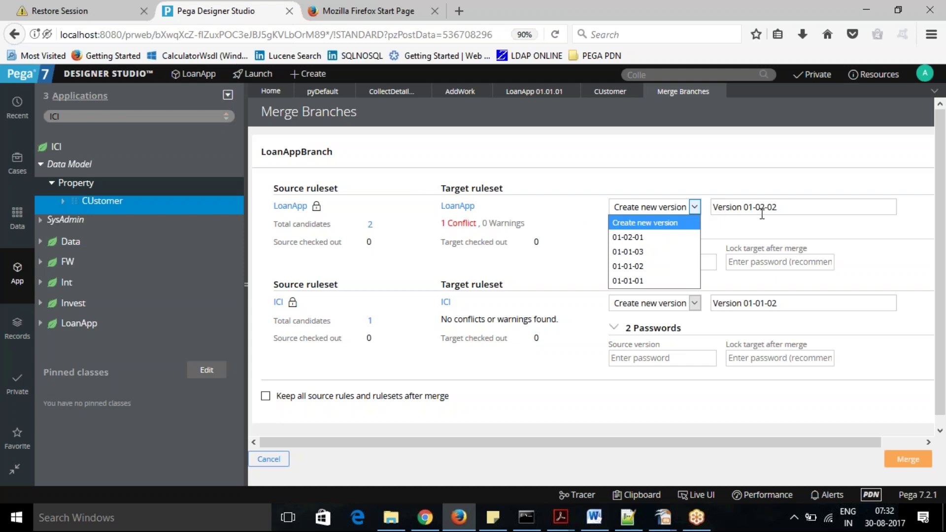
{"action": "left_click", "coordinate": [654, 239]}
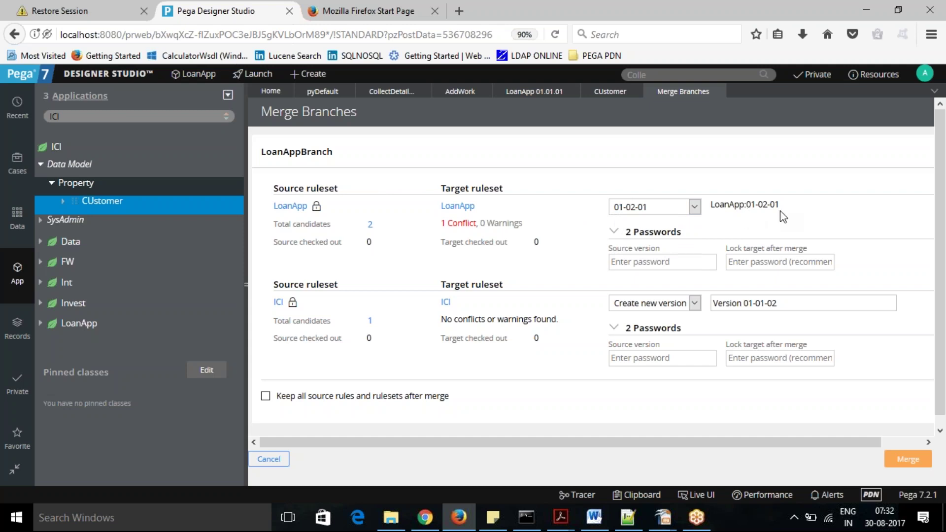
{"action": "left_click", "coordinate": [695, 302]}
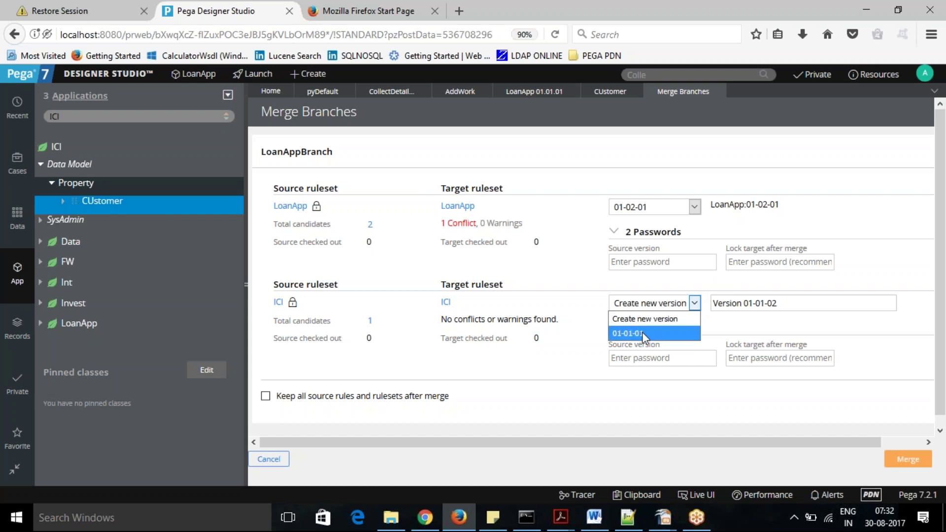
{"action": "left_click", "coordinate": [642, 333]}
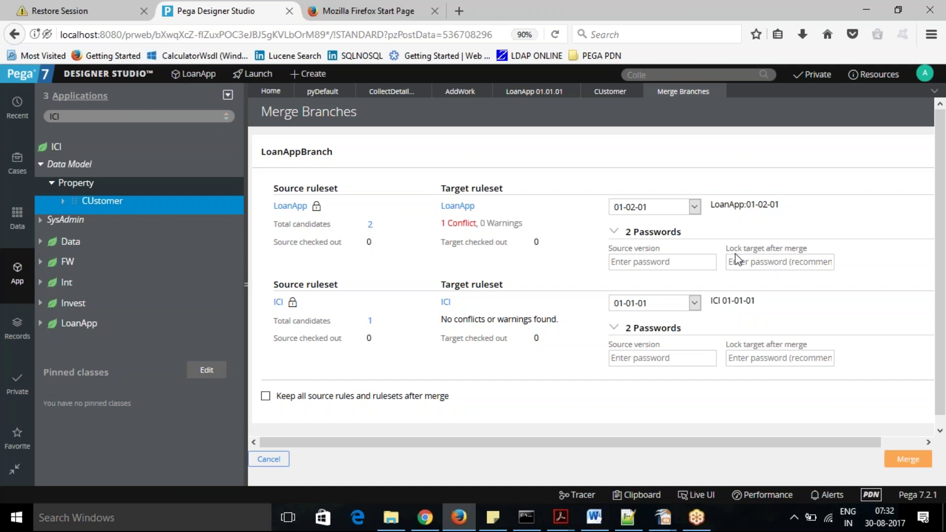
{"action": "left_click", "coordinate": [694, 211]}
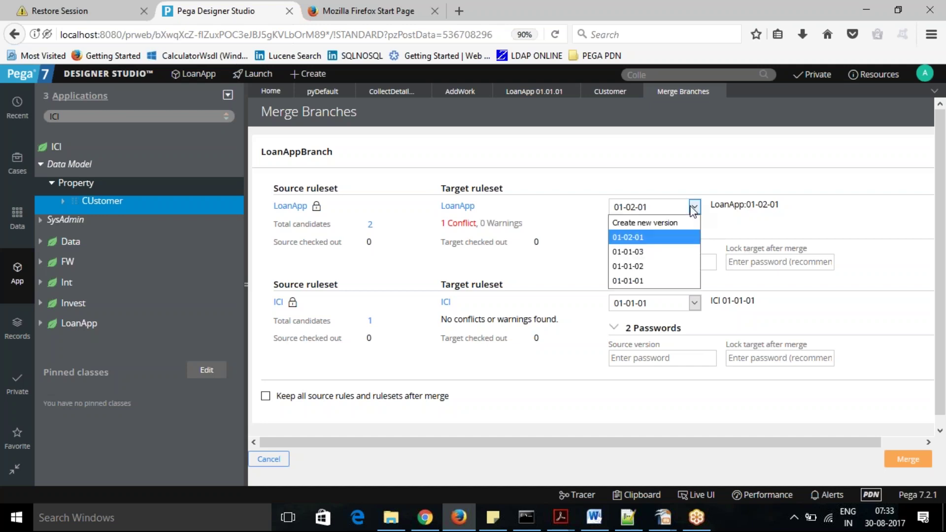
{"action": "left_click", "coordinate": [666, 222]}
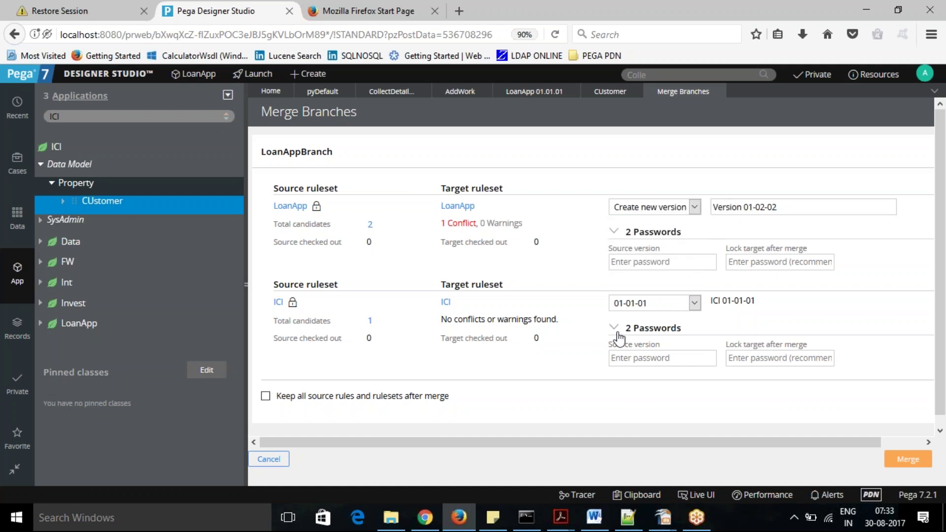
{"action": "left_click", "coordinate": [696, 304]}
{"action": "left_click", "coordinate": [677, 319]}
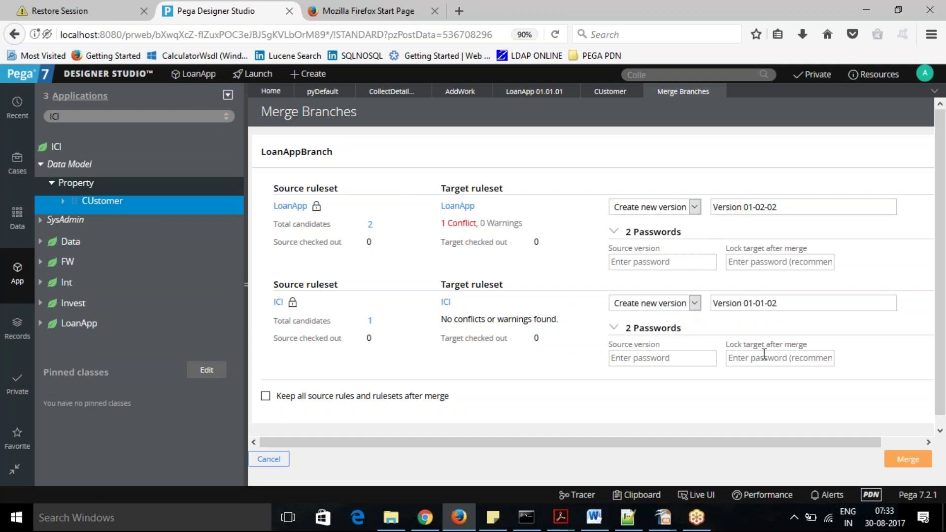
Type the lock password into the LoanApp and ICI 'Lock target after merge' fields.
{"action": "left_click", "coordinate": [778, 257]}
{"action": "type", "text": "rules"}
{"action": "left_click", "coordinate": [762, 355]}
{"action": "type", "text": "rules"}
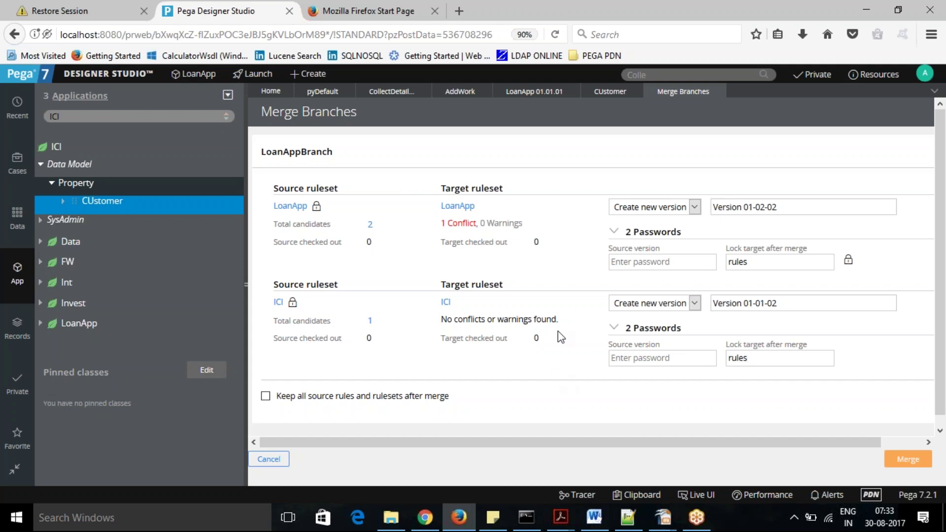
{"action": "left_click", "coordinate": [806, 206]}
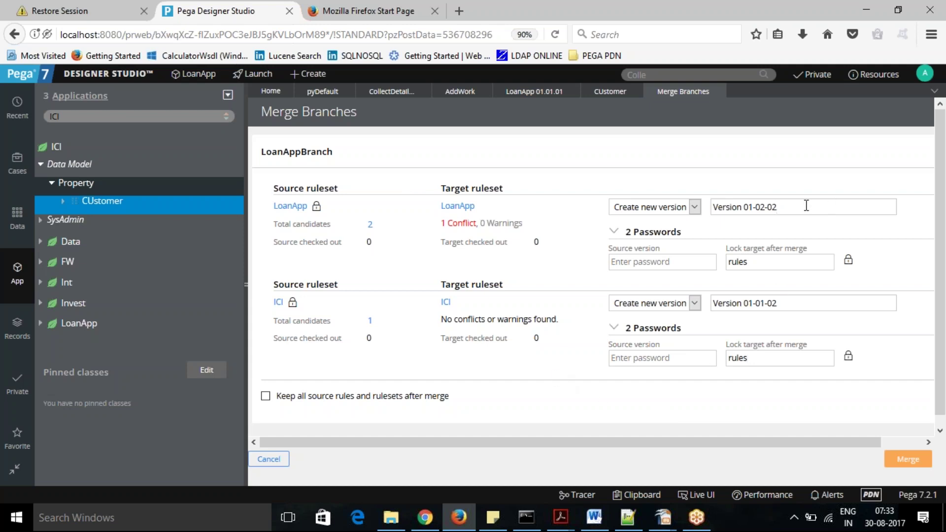
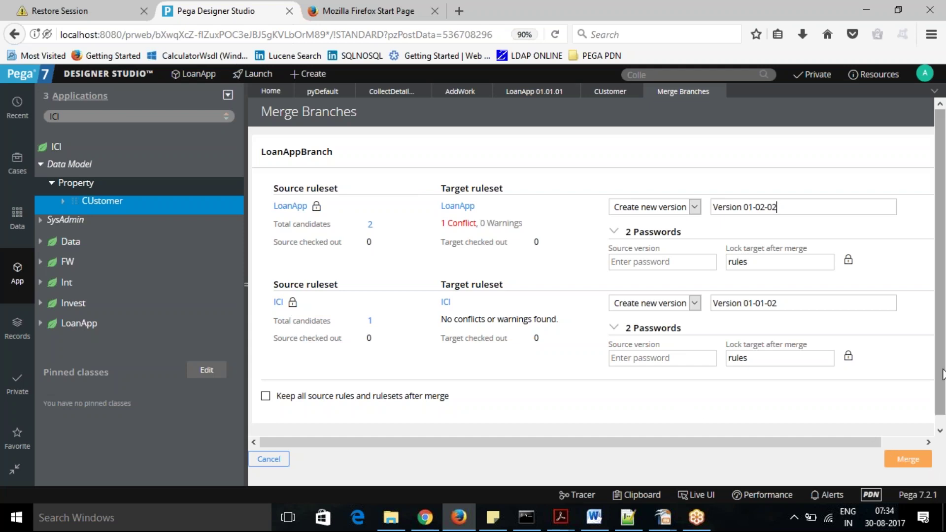
Mark the CollectDetails flow conflict resolved, submit it, and close the conflicts list.
{"action": "mouse_move", "coordinate": [943, 376]}
{"action": "left_mouse_down"}
{"action": "mouse_move", "coordinate": [943, 387]}
{"action": "mouse_move", "coordinate": [943, 375]}
{"action": "left_mouse_up"}
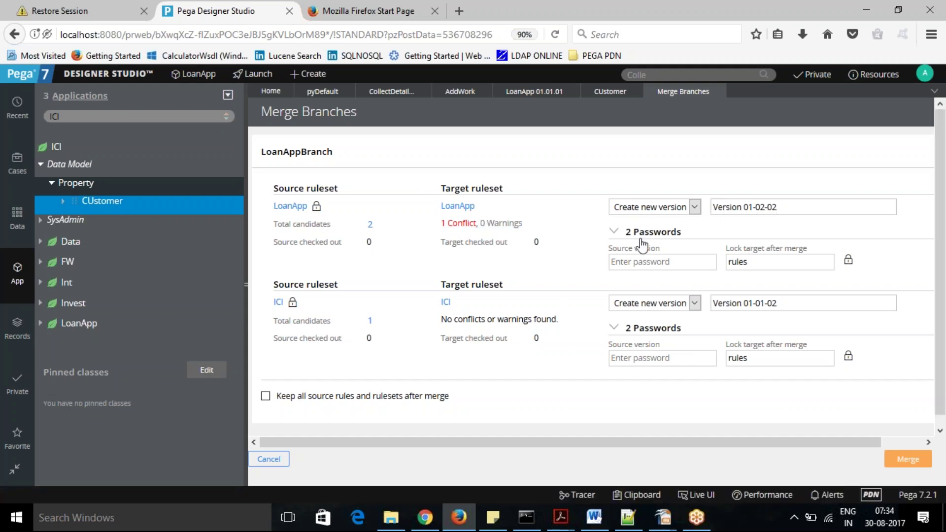
{"action": "left_click", "coordinate": [460, 224]}
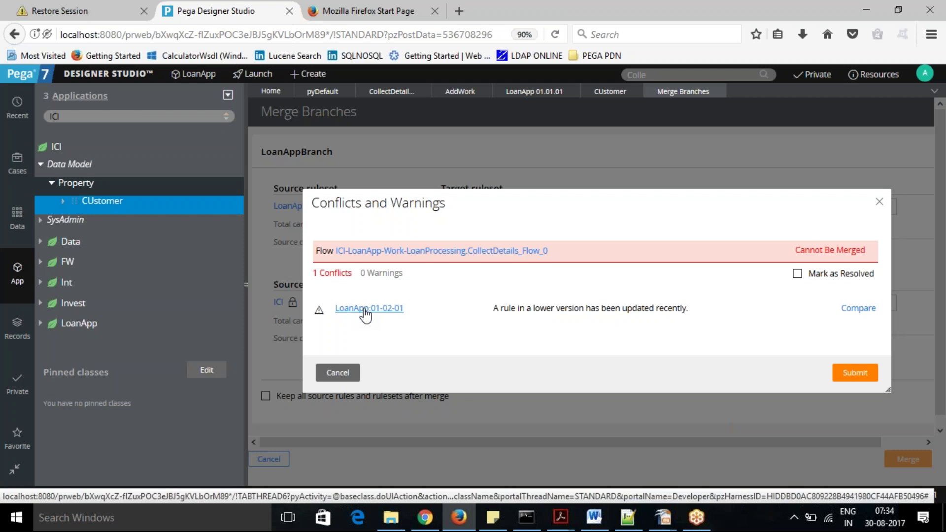
{"action": "left_click", "coordinate": [797, 275]}
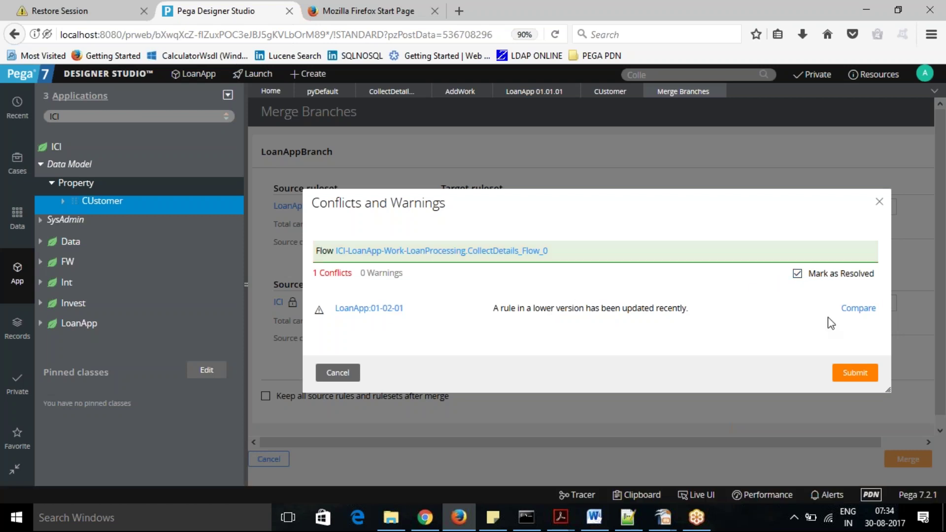
{"action": "left_click", "coordinate": [854, 377]}
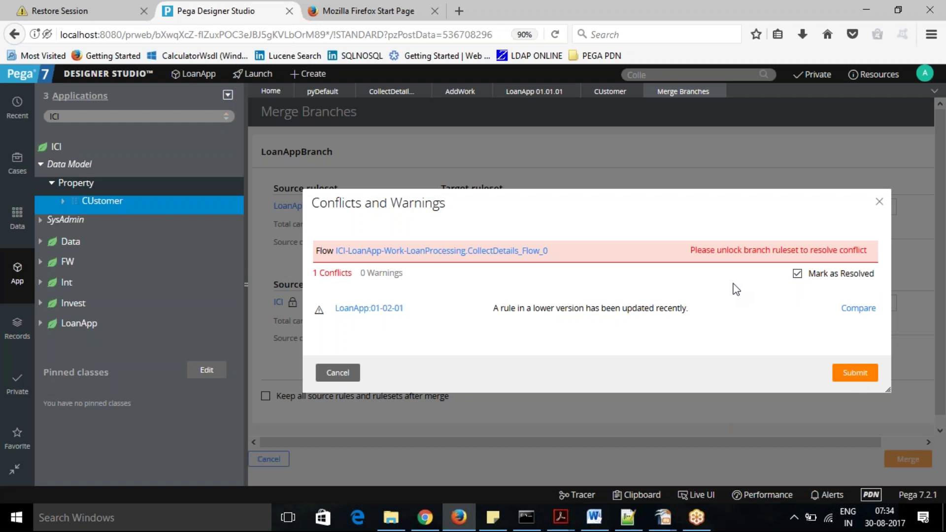
{"action": "left_click", "coordinate": [880, 205]}
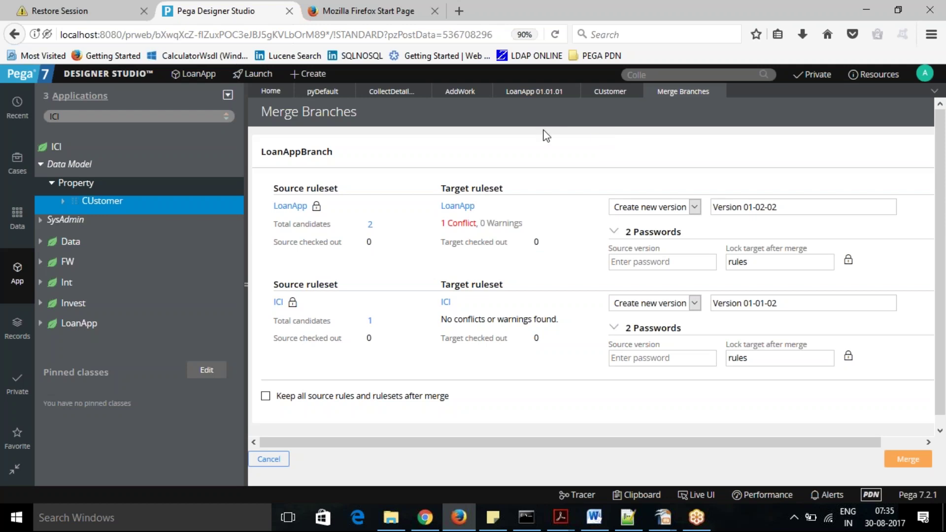
Unlock version 01-01-01 of the LoanApp_Branch_LoanAppBranch ruleset with its password.
{"action": "left_click", "coordinate": [528, 101]}
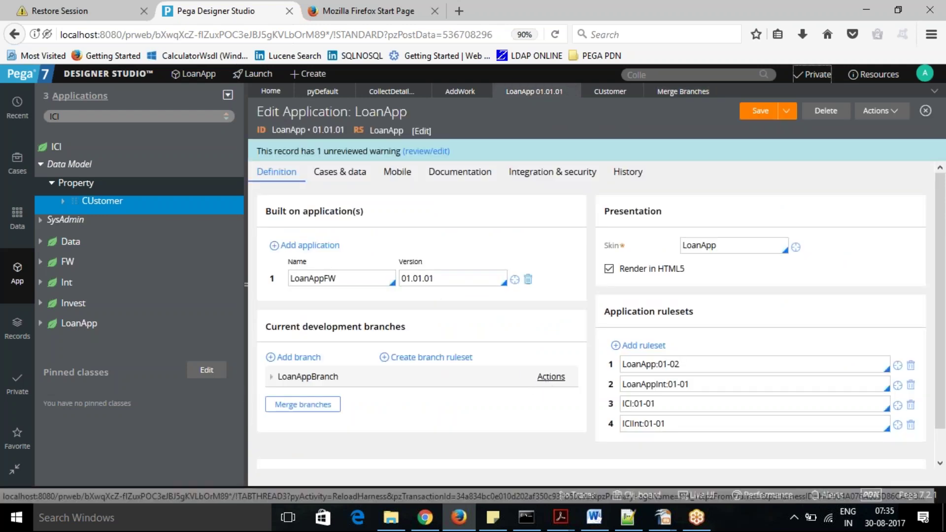
{"action": "left_click", "coordinate": [270, 377]}
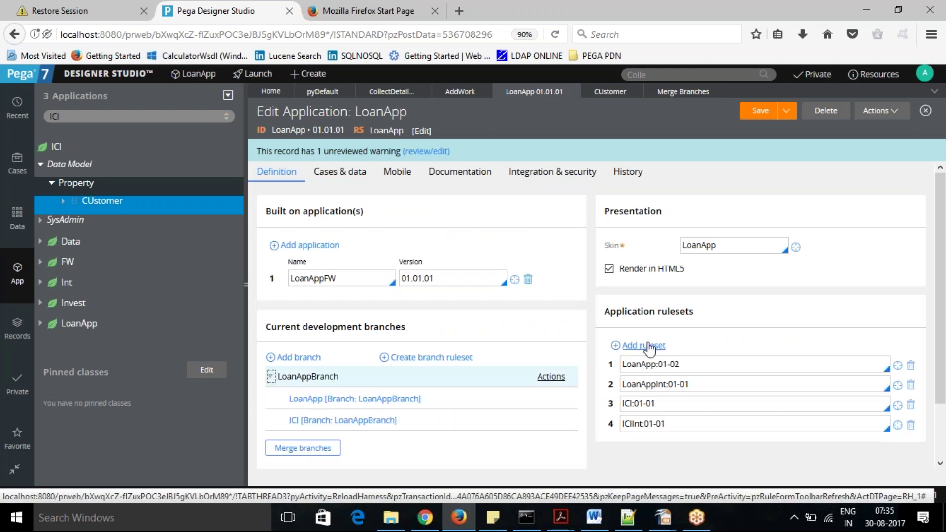
{"action": "scroll", "coordinate": [365, 349], "scroll_direction": "down", "scroll_amount": 1}
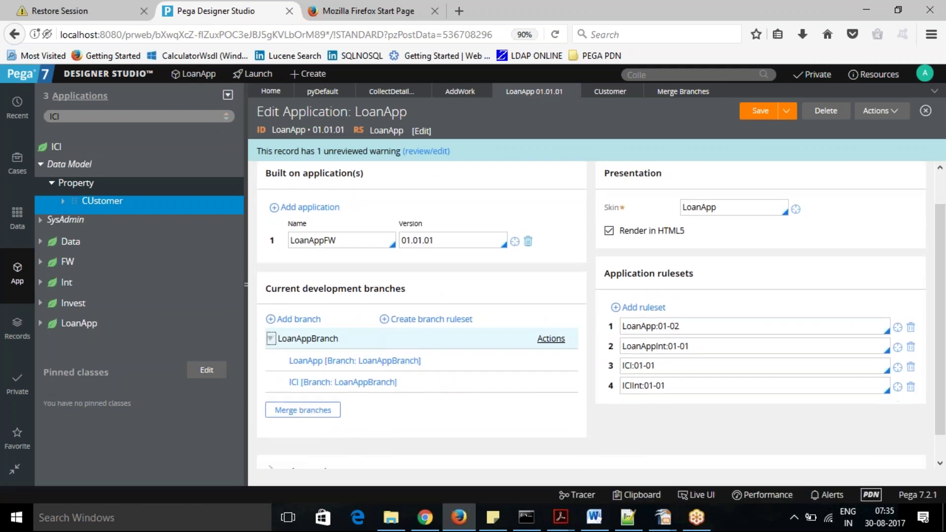
{"action": "left_click", "coordinate": [355, 361]}
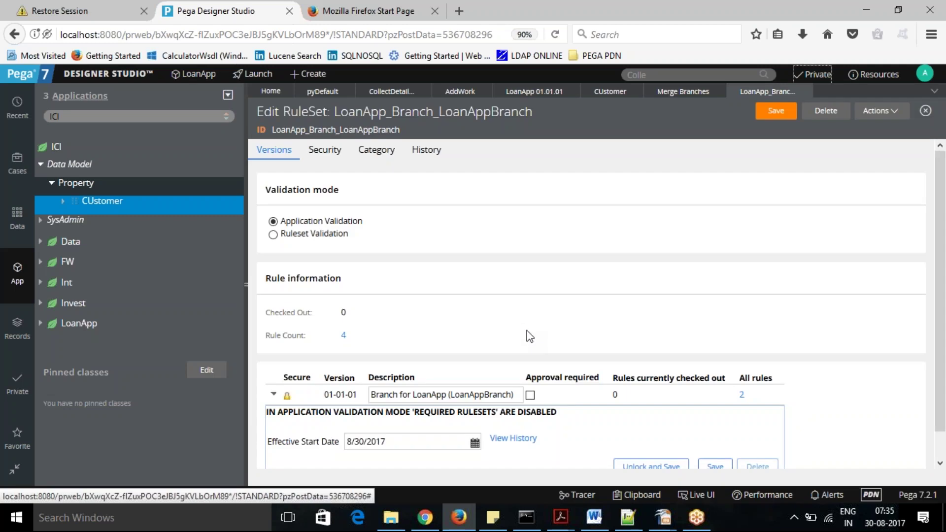
{"action": "scroll", "coordinate": [940, 192], "scroll_direction": "down", "scroll_amount": 1}
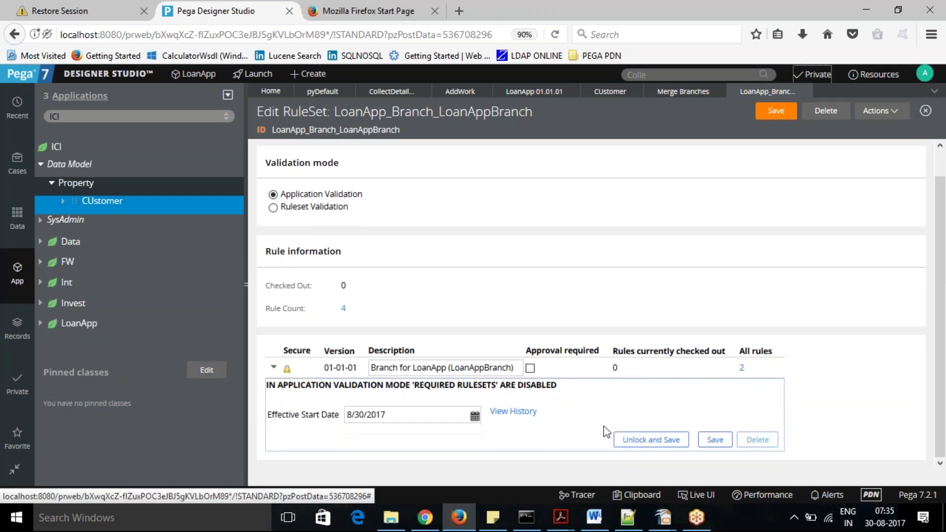
{"action": "left_click", "coordinate": [651, 440]}
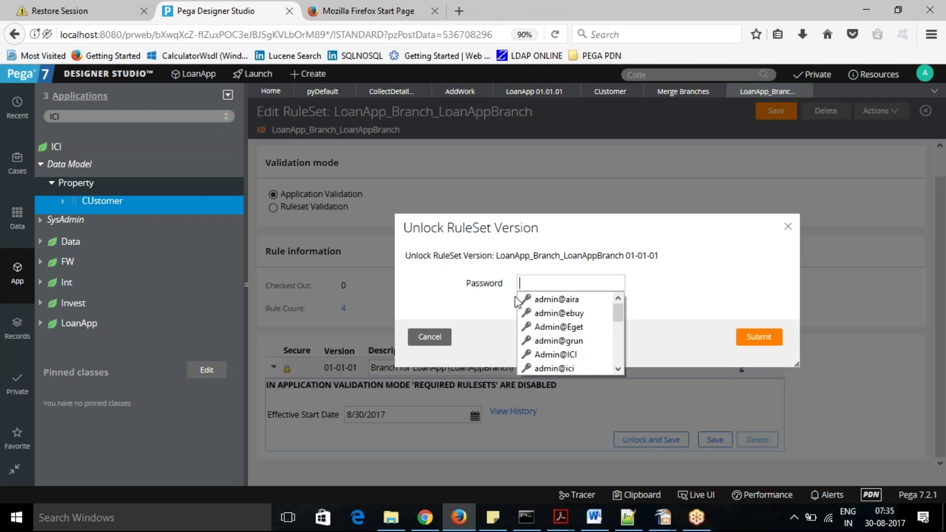
{"action": "type", "text": "•••••"}
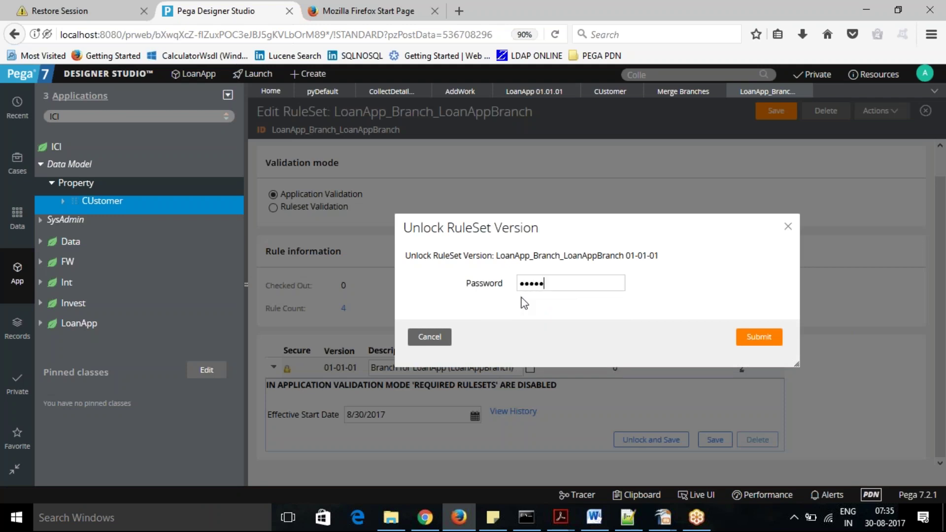
{"action": "left_click", "coordinate": [762, 337]}
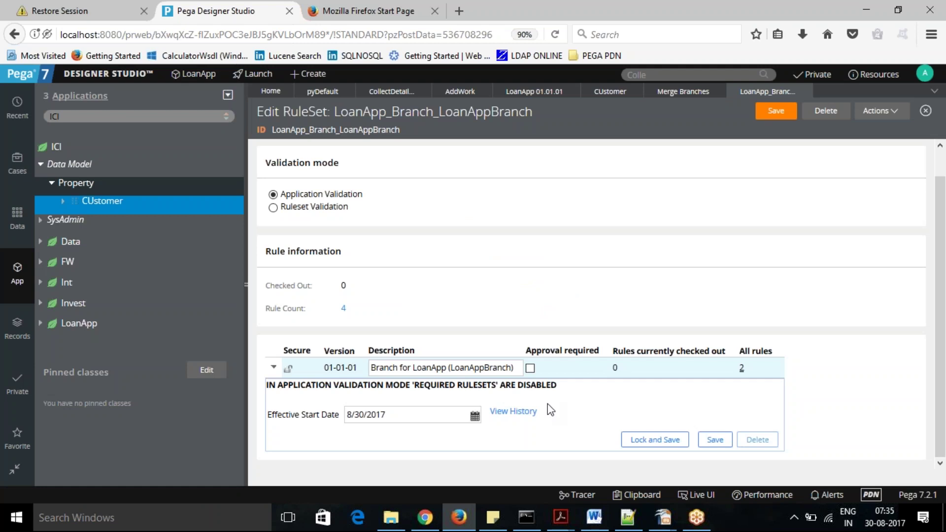
Briefly switch to another window, then bring the Designer Studio browser back.
{"action": "key", "text": "alt"}
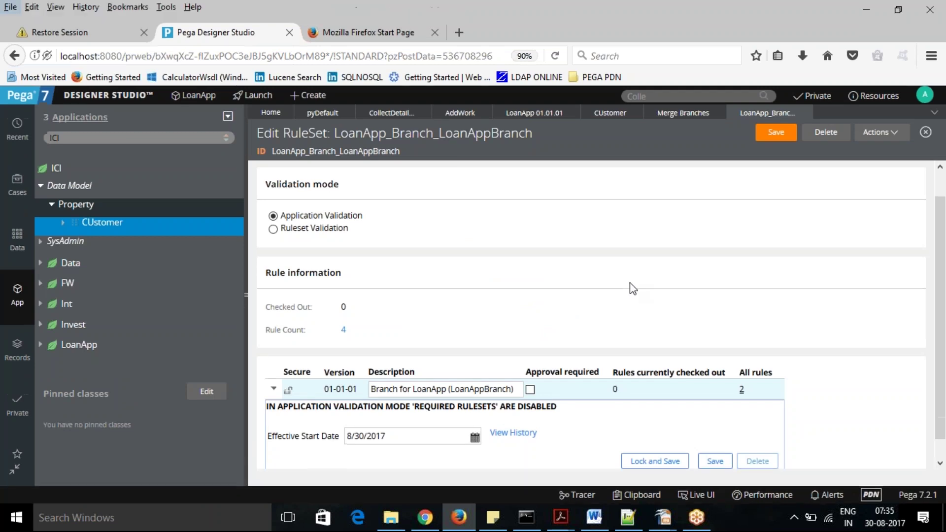
{"action": "key", "text": "alt+Tab"}
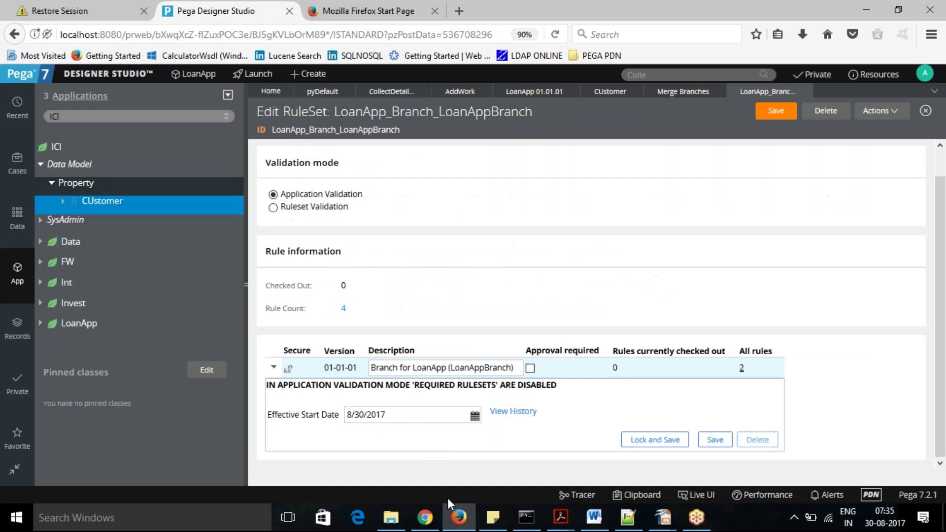
{"action": "left_click", "coordinate": [457, 517]}
{"action": "left_click", "coordinate": [458, 519]}
Mark the CollectDetails flow conflict resolved, save the unlocked branch ruleset, and submit the resolution.
{"action": "left_click", "coordinate": [683, 92]}
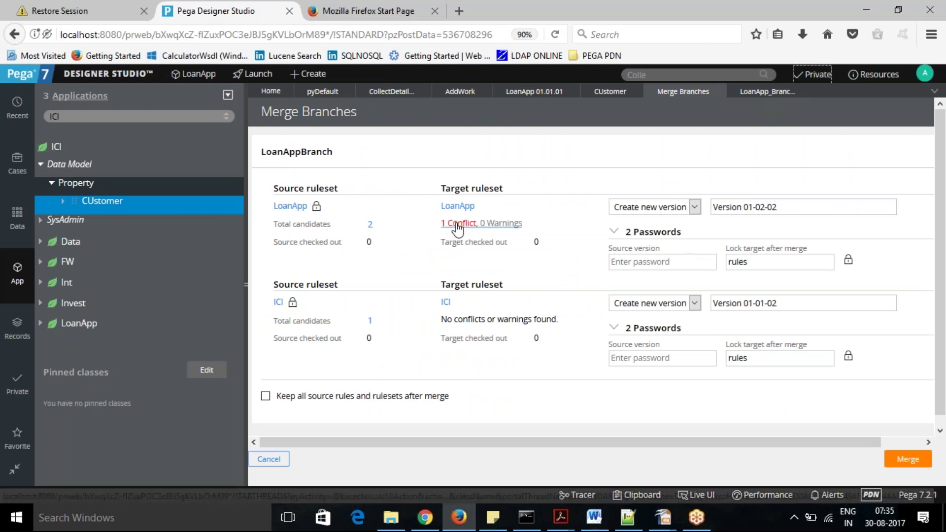
{"action": "left_click", "coordinate": [457, 223]}
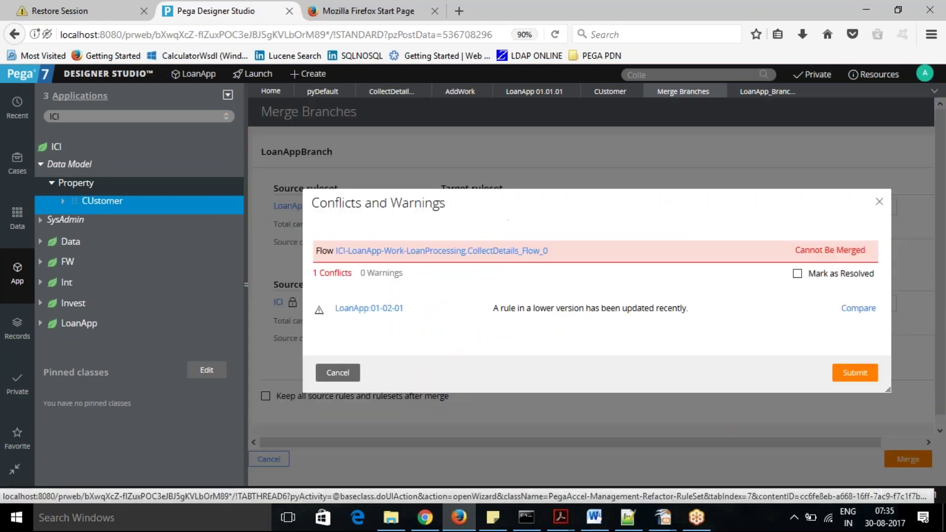
{"action": "left_click", "coordinate": [797, 275]}
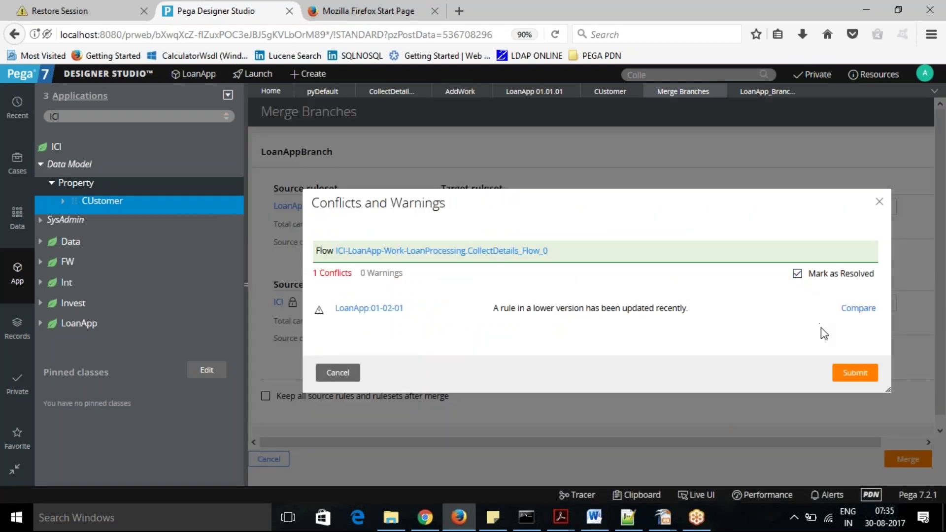
{"action": "left_click", "coordinate": [772, 92]}
{"action": "left_click", "coordinate": [773, 113]}
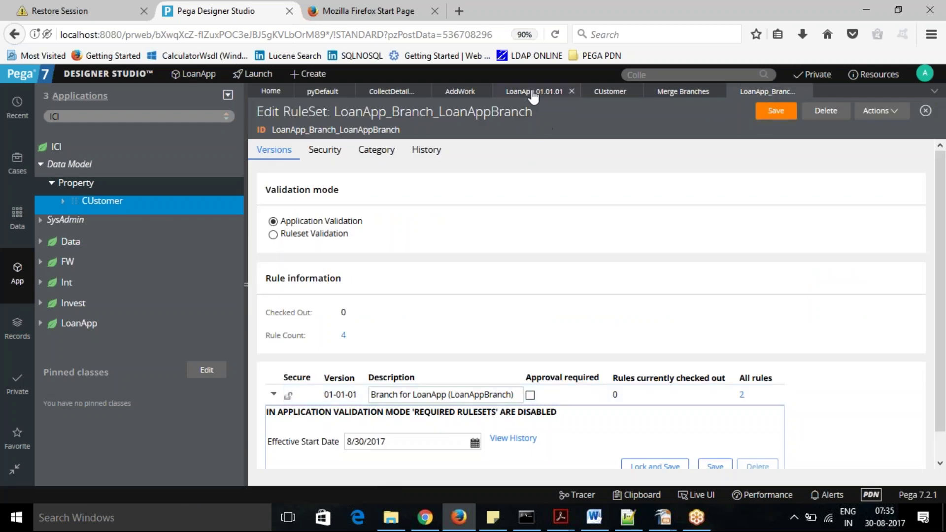
{"action": "left_click", "coordinate": [672, 96]}
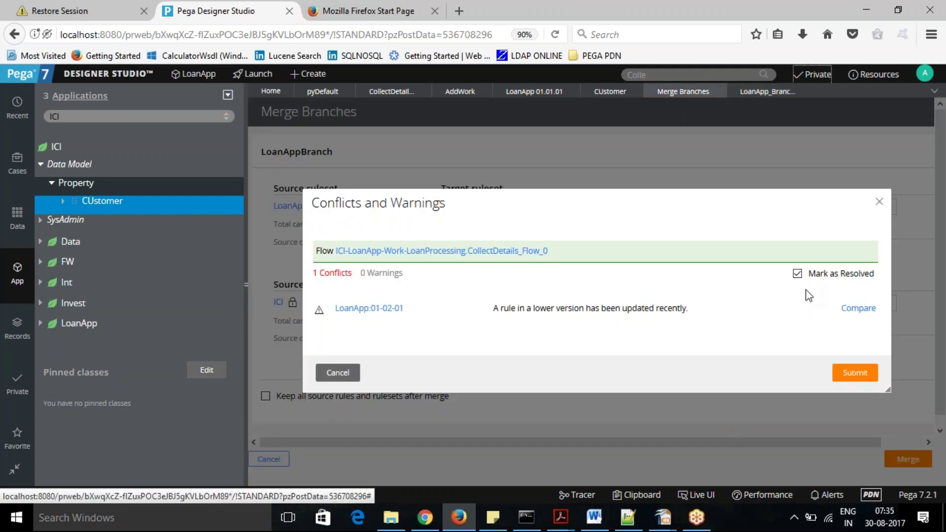
{"action": "left_click", "coordinate": [852, 367]}
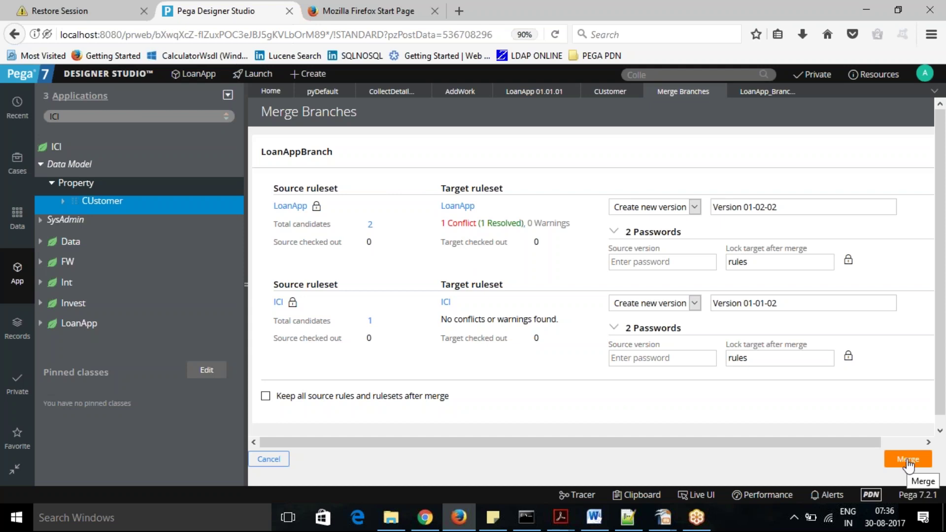
Re-lock ruleset version 01-01-01 with a confirmed password and return to Merge Branches.
{"action": "left_click", "coordinate": [761, 96]}
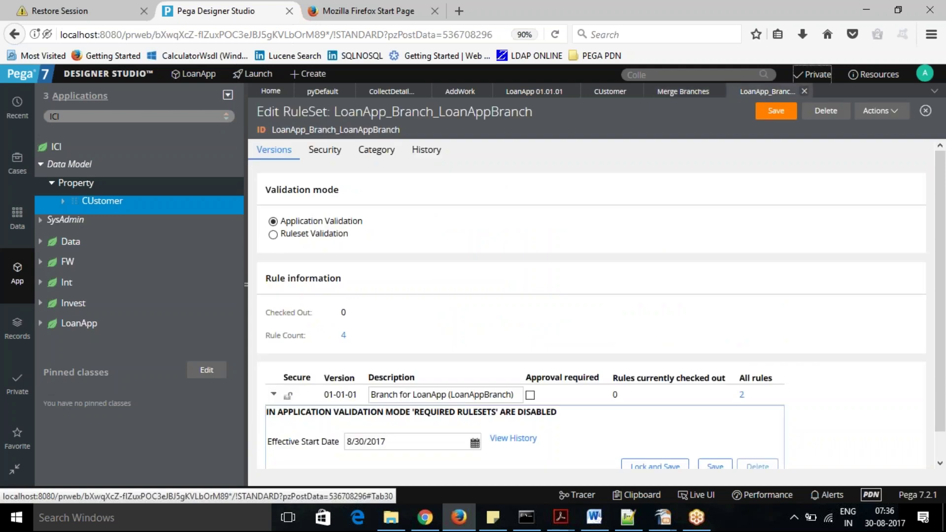
{"action": "scroll", "coordinate": [623, 422], "scroll_direction": "down", "scroll_amount": 1}
{"action": "left_click", "coordinate": [650, 444]}
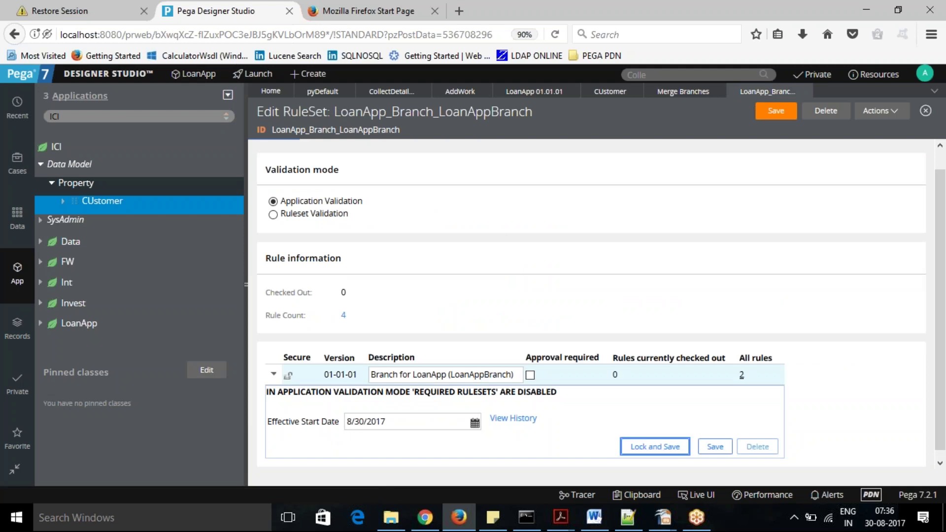
{"action": "type", "text": "****"}
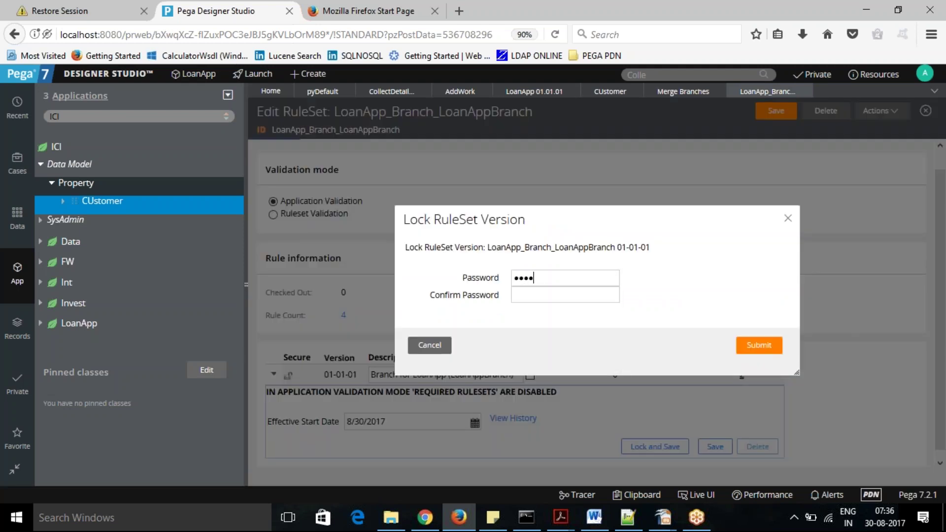
{"action": "type", "text": "*"}
{"action": "left_click", "coordinate": [548, 297]}
{"action": "type", "text": "*****"}
{"action": "left_click", "coordinate": [758, 347]}
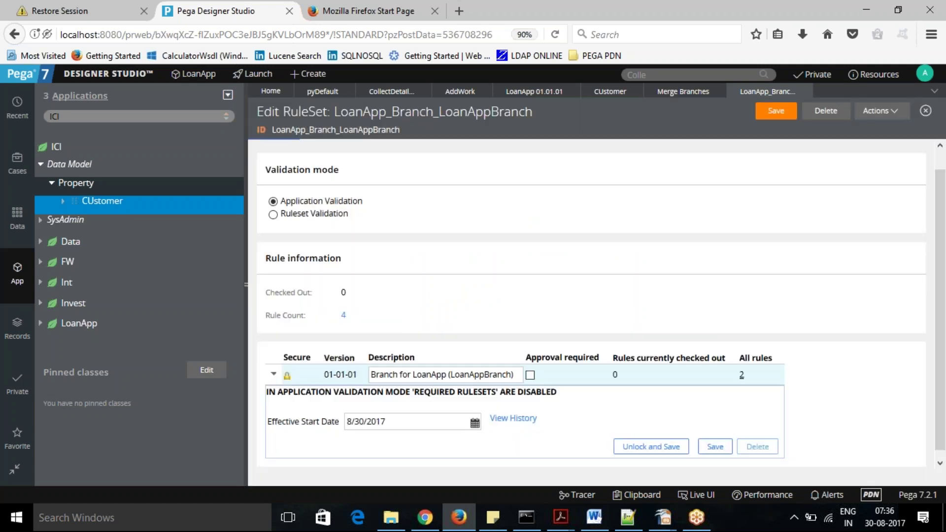
{"action": "left_click", "coordinate": [683, 94]}
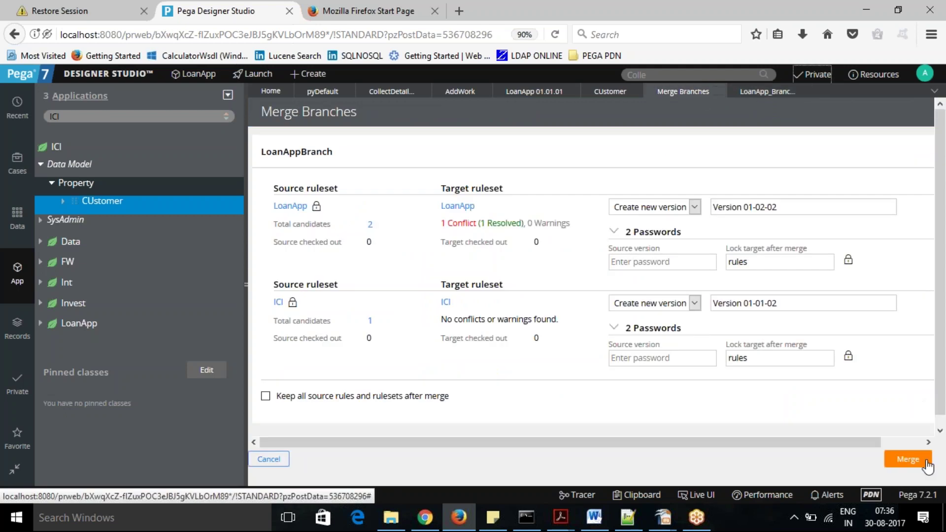
Run the LoanAppBranch merge into the LoanApp and ICI target rulesets.
{"action": "left_click", "coordinate": [903, 461]}
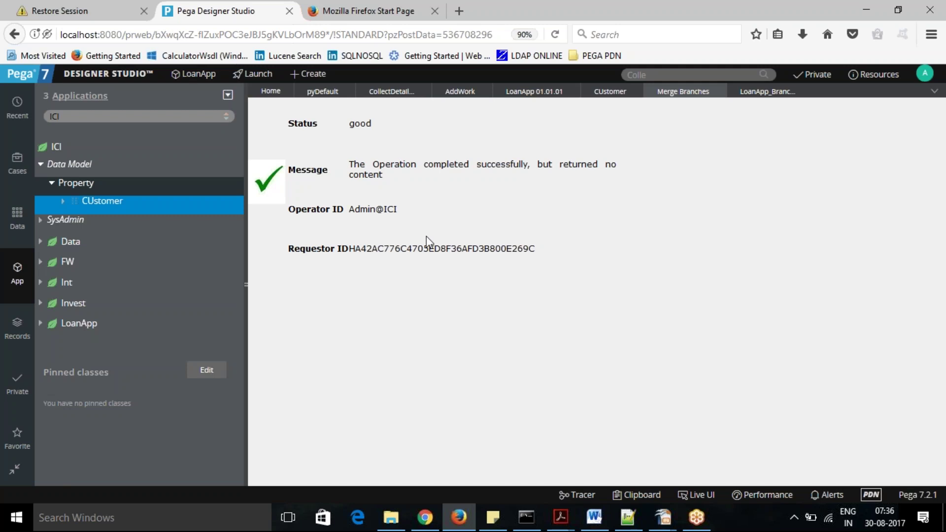
{"action": "left_click", "coordinate": [532, 93]}
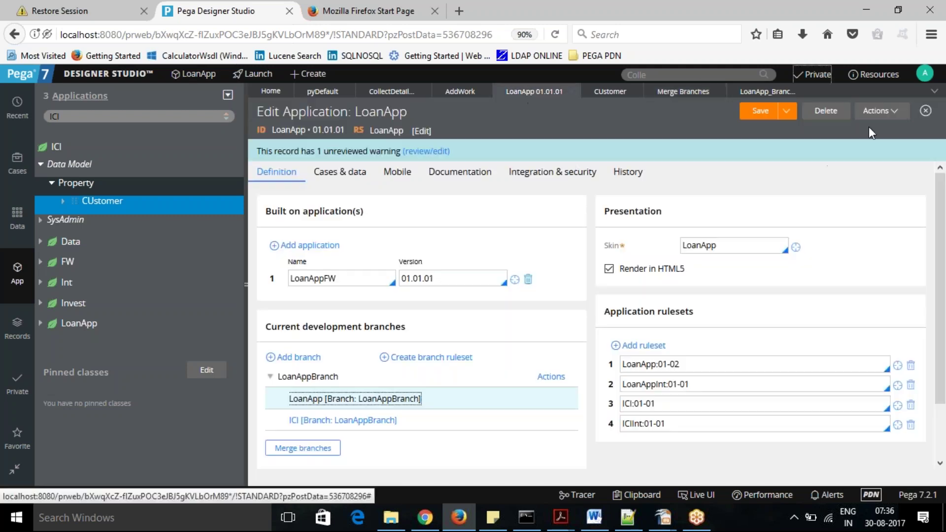
{"action": "left_click", "coordinate": [897, 115]}
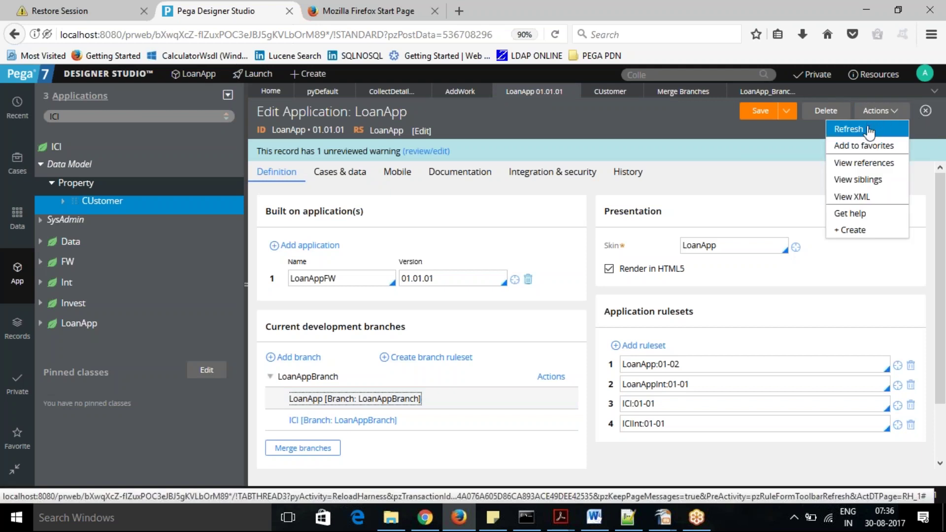
{"action": "left_click", "coordinate": [869, 129]}
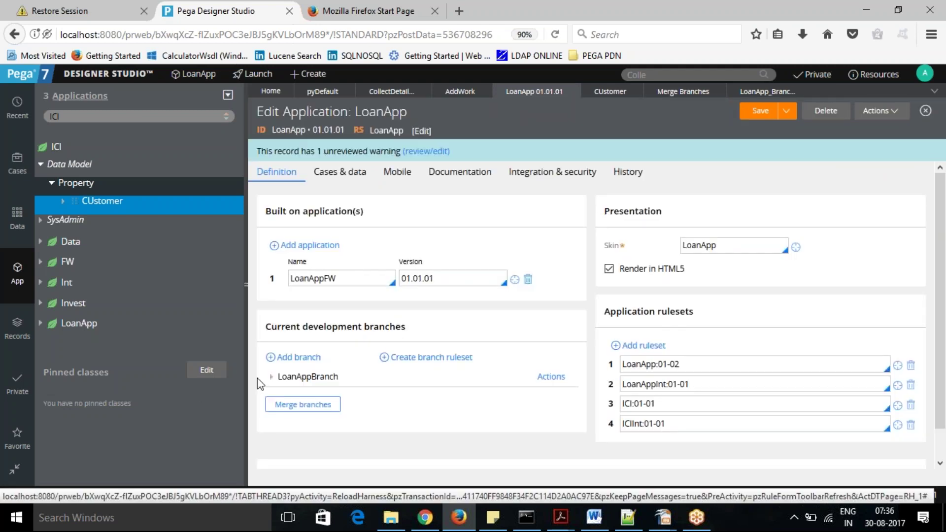
{"action": "left_click", "coordinate": [272, 377]}
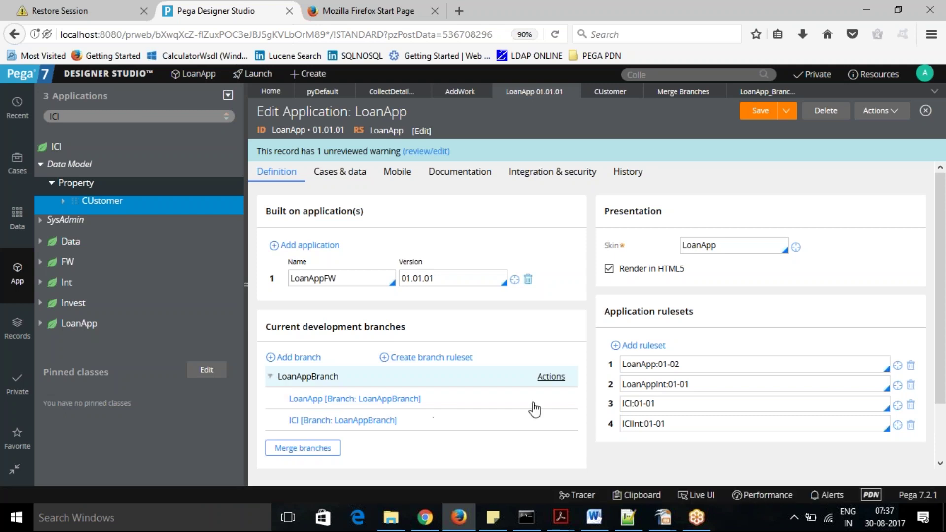
{"action": "scroll", "coordinate": [941, 312], "scroll_direction": "down", "scroll_amount": 2}
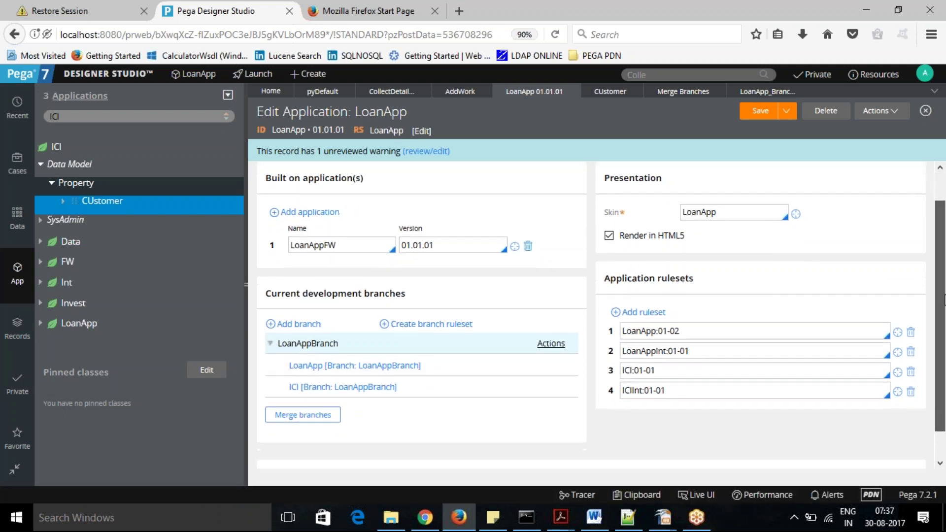
{"action": "scroll", "coordinate": [660, 335], "scroll_direction": "up", "scroll_amount": 1}
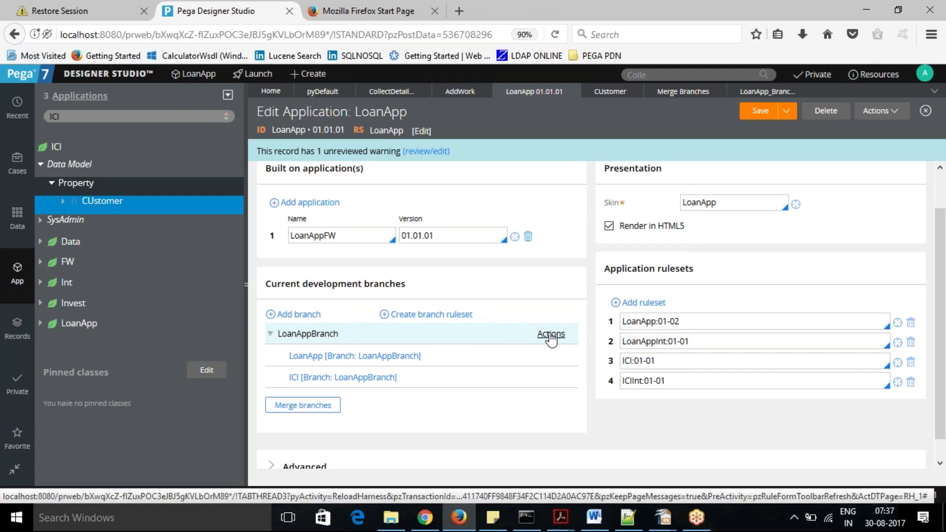
{"action": "left_click", "coordinate": [303, 405]}
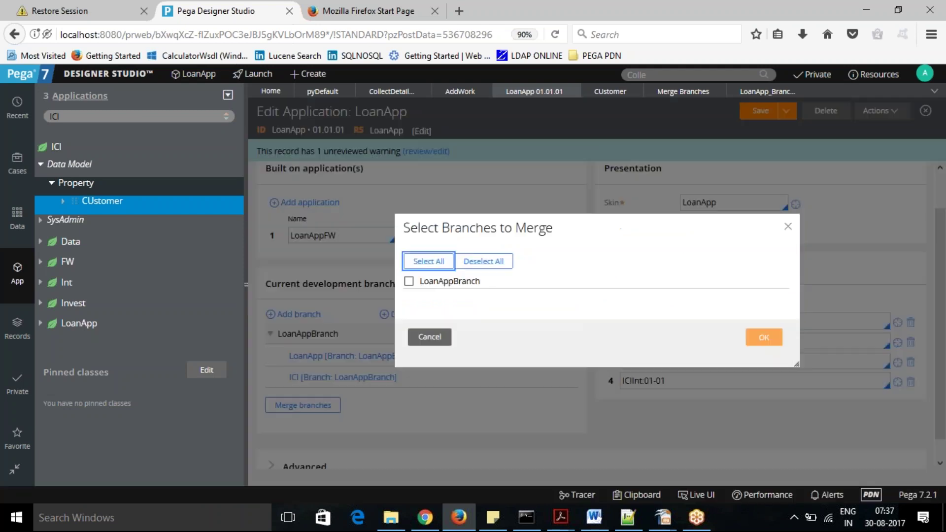
{"action": "left_click", "coordinate": [409, 282]}
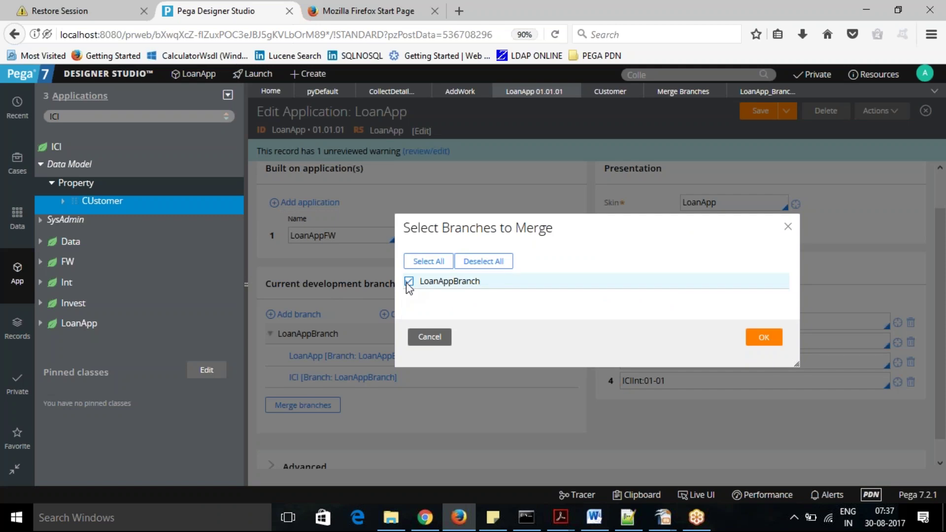
{"action": "left_click", "coordinate": [763, 339]}
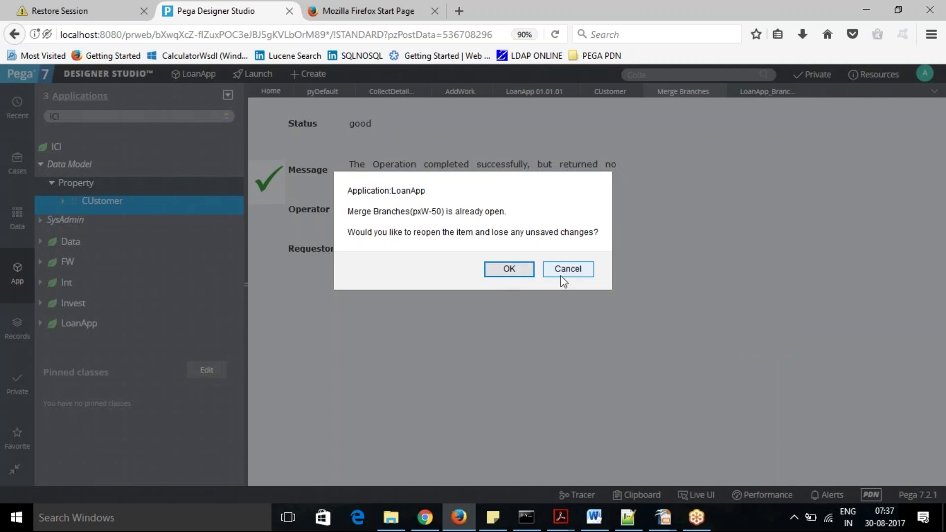
{"action": "left_click", "coordinate": [573, 271]}
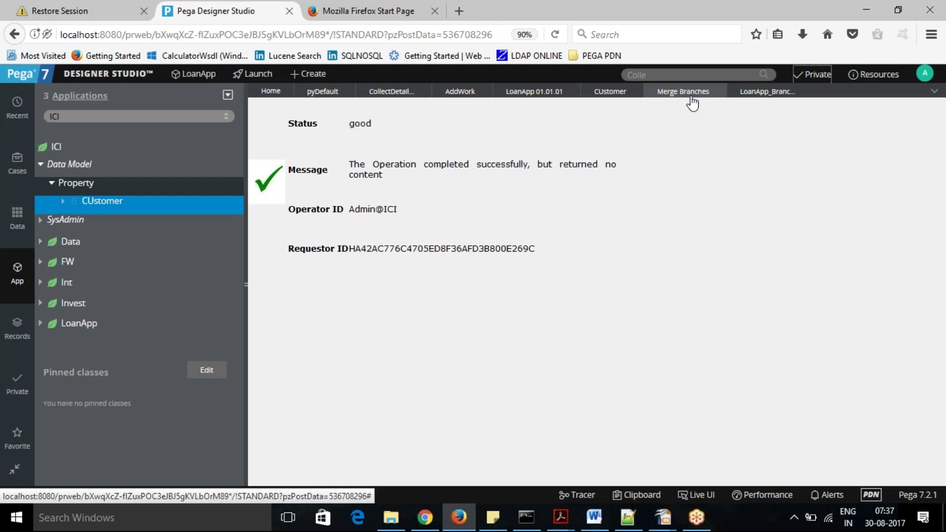
Close the finished merge page and open a new merge for LoanAppBranch.
{"action": "left_click", "coordinate": [717, 91]}
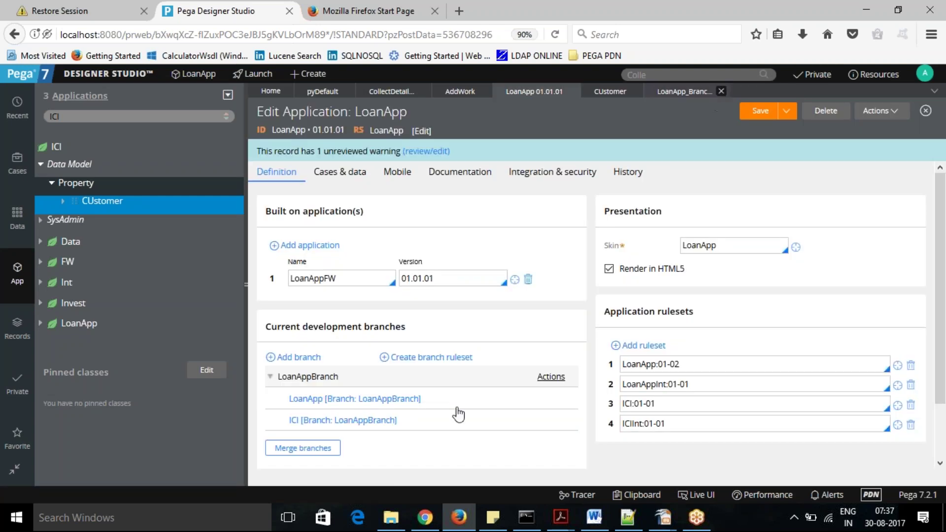
{"action": "left_click", "coordinate": [300, 449]}
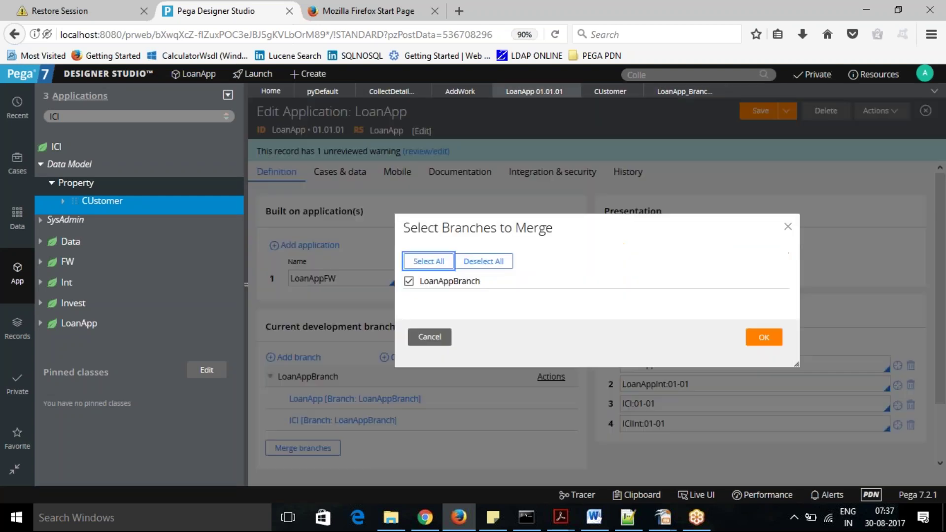
{"action": "left_click", "coordinate": [764, 341]}
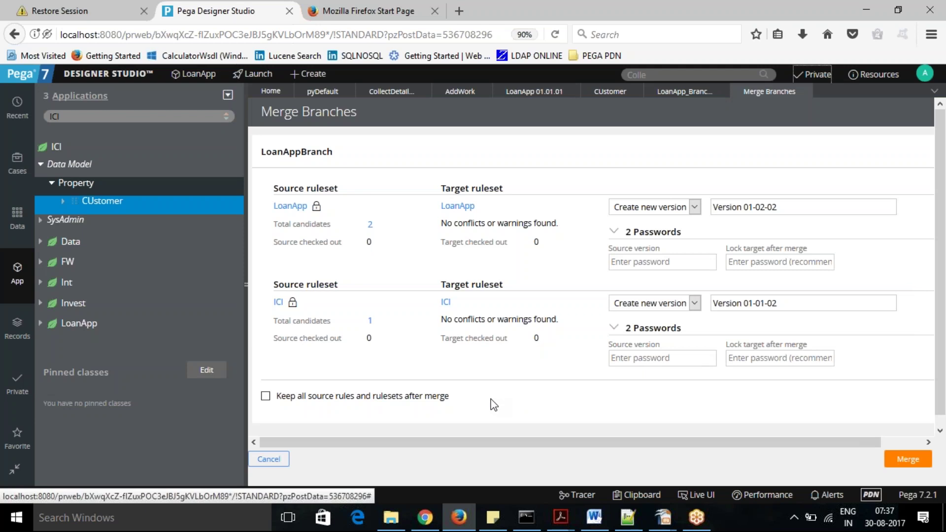
{"action": "scroll", "coordinate": [943, 310], "scroll_direction": "down", "scroll_amount": 1}
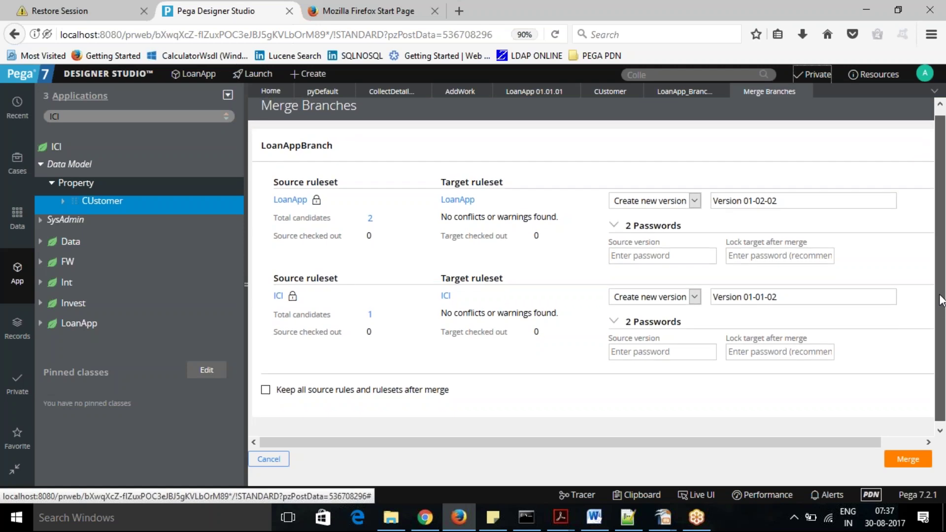
{"action": "scroll", "coordinate": [942, 301], "scroll_direction": "up", "scroll_amount": 1}
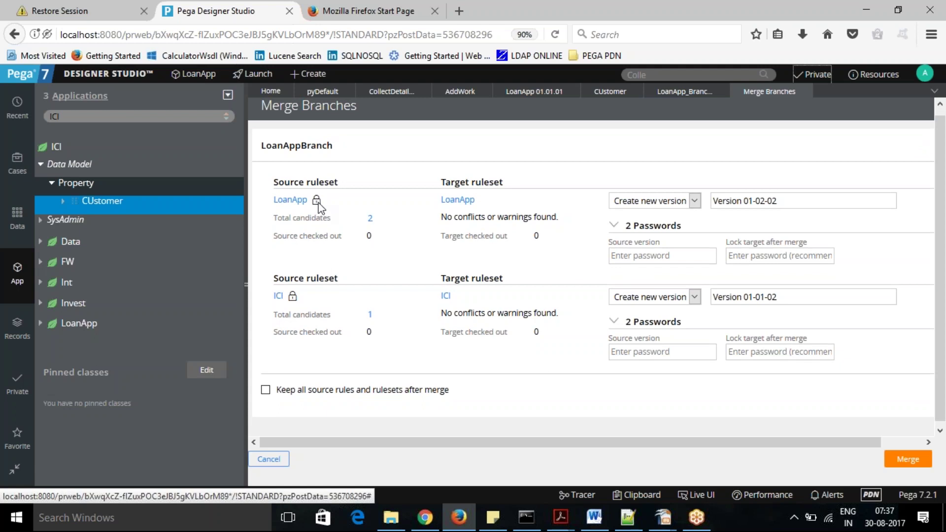
Enter the LoanApp and ICI source-version passwords and the lock-target passwords for the new versions.
{"action": "left_click", "coordinate": [655, 255]}
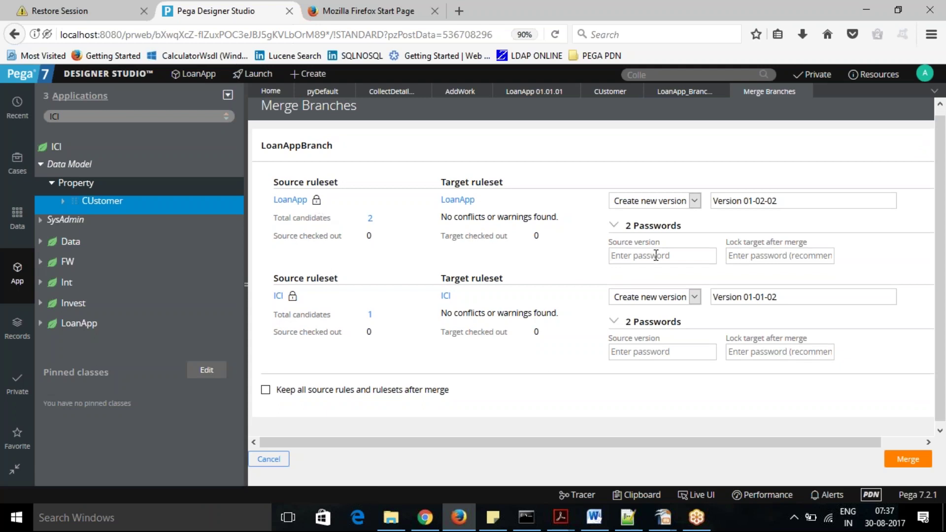
{"action": "type", "text": "rules"}
{"action": "left_click", "coordinate": [664, 350]}
{"action": "type", "text": "rules"}
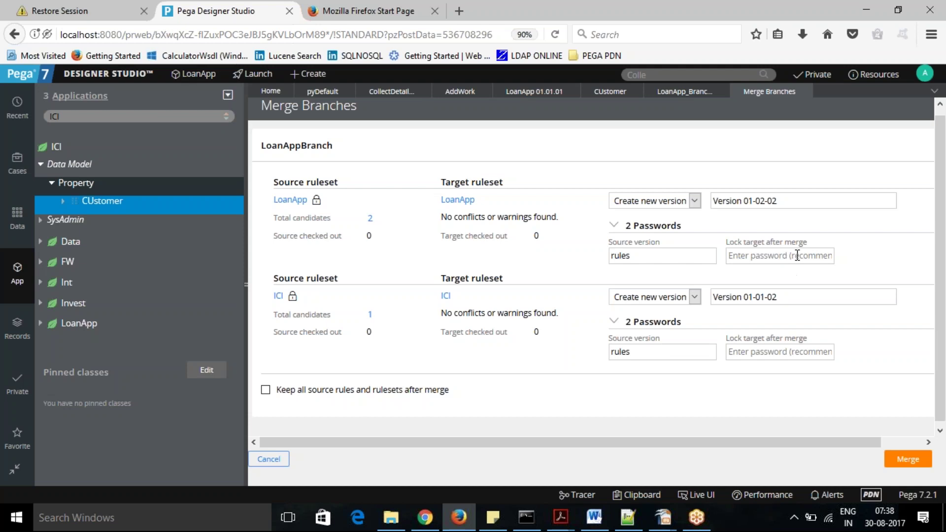
{"action": "left_click", "coordinate": [797, 255]}
{"action": "type", "text": "rules"}
{"action": "left_click", "coordinate": [772, 353]}
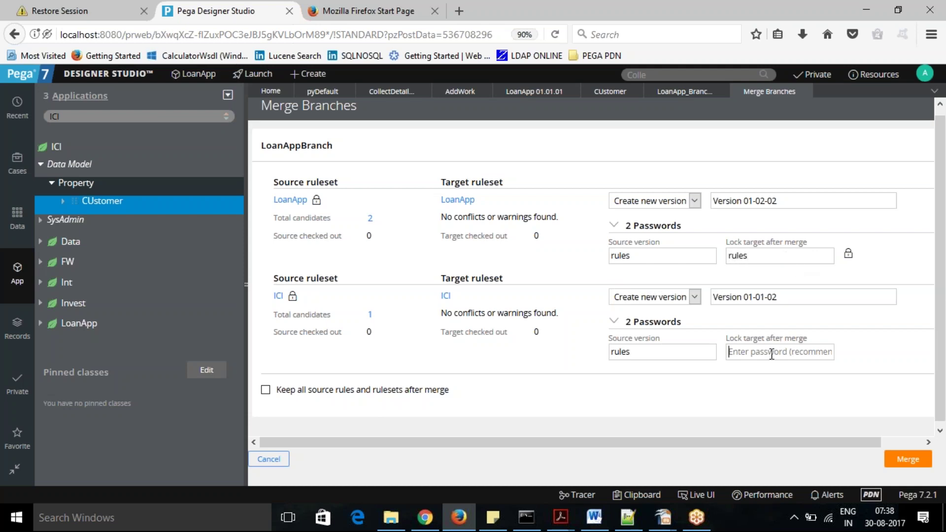
{"action": "type", "text": "rules"}
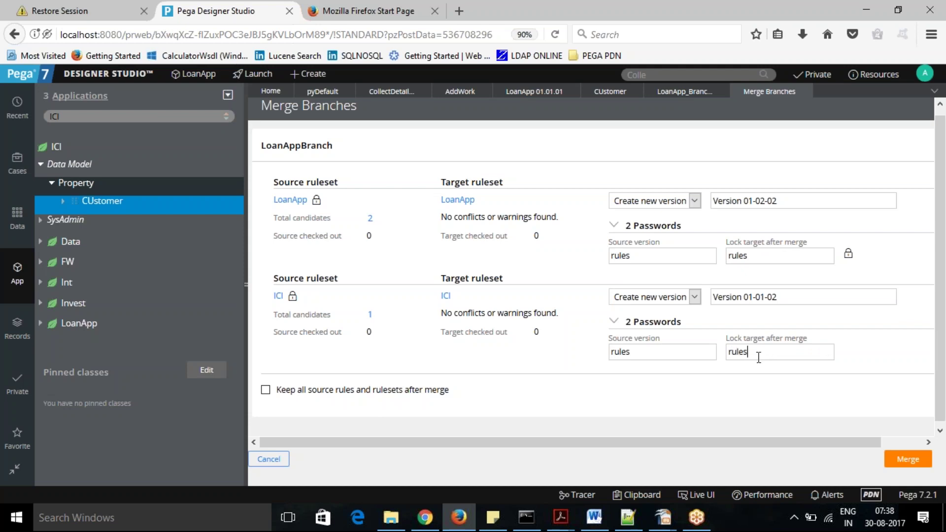
Open the LoanApp:01-02 ruleset from the application and scroll through its versions.
{"action": "left_click", "coordinate": [524, 93]}
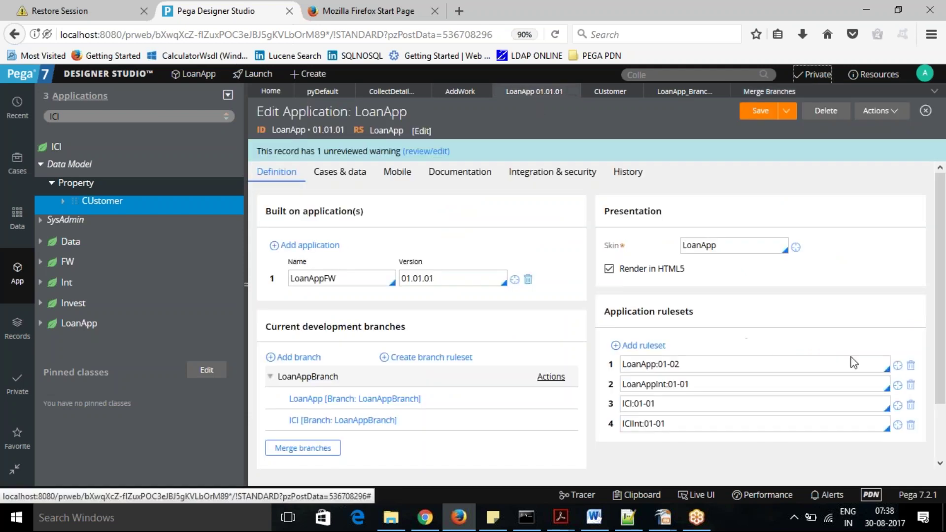
{"action": "left_click", "coordinate": [898, 366]}
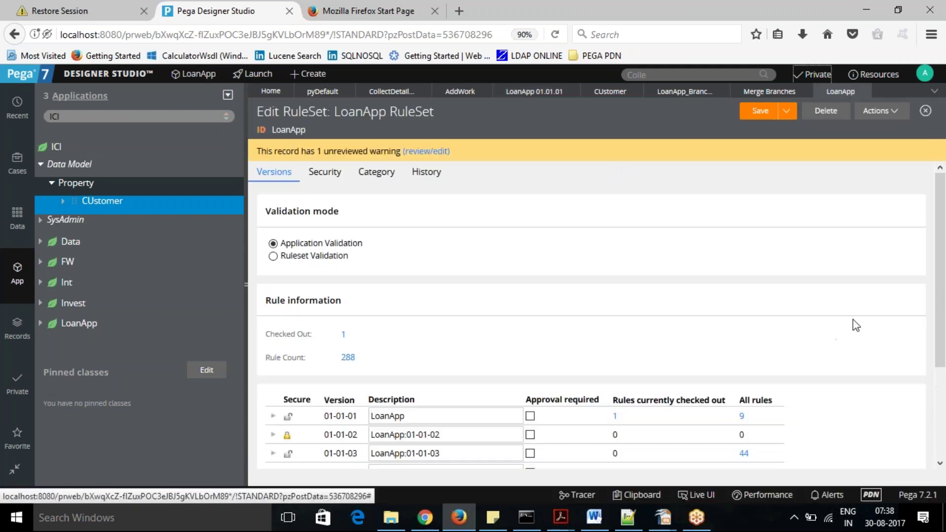
{"action": "scroll", "coordinate": [936, 315], "scroll_direction": "down", "scroll_amount": 5}
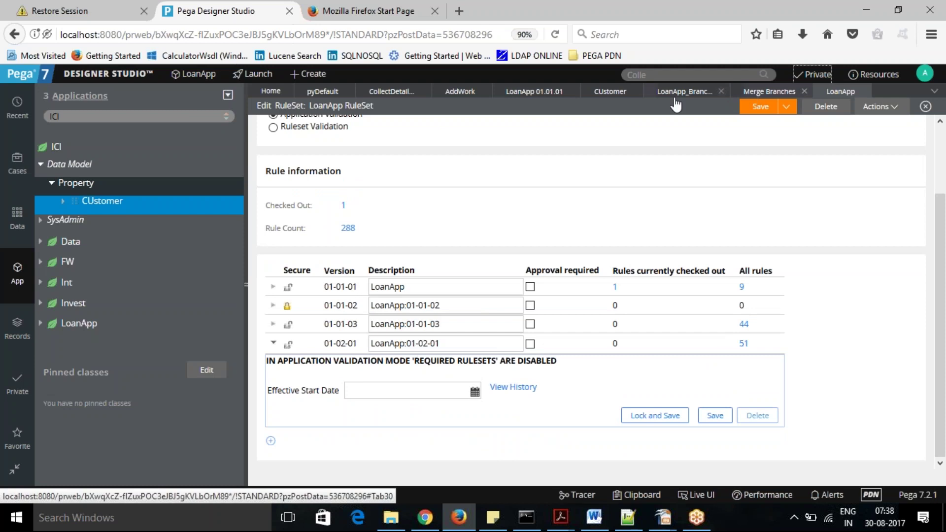
Open the ICI:01-01 ruleset to review version 01-01-01 requiring ICIInt and UI-Kit-7.
{"action": "left_click", "coordinate": [542, 93]}
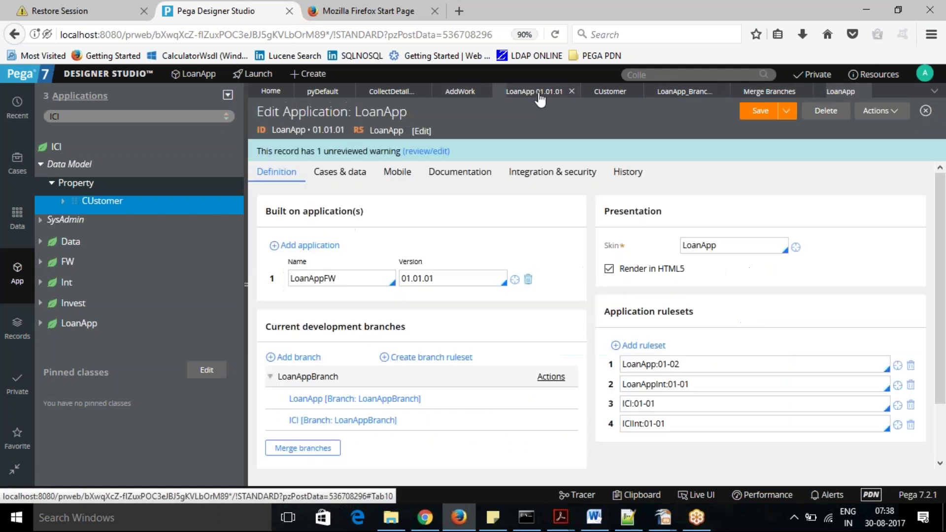
{"action": "left_click", "coordinate": [897, 423]}
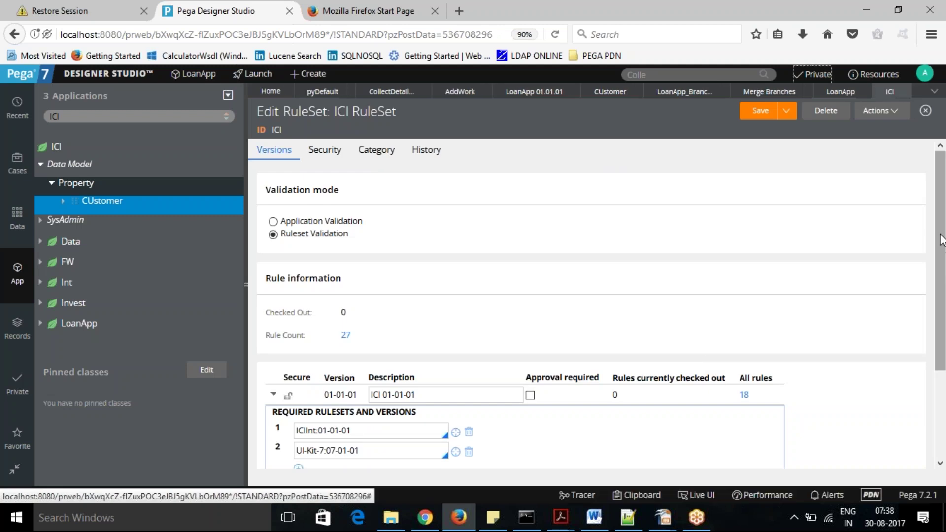
{"action": "left_click_drag", "start_coordinate": [942, 240], "coordinate": [942, 291]}
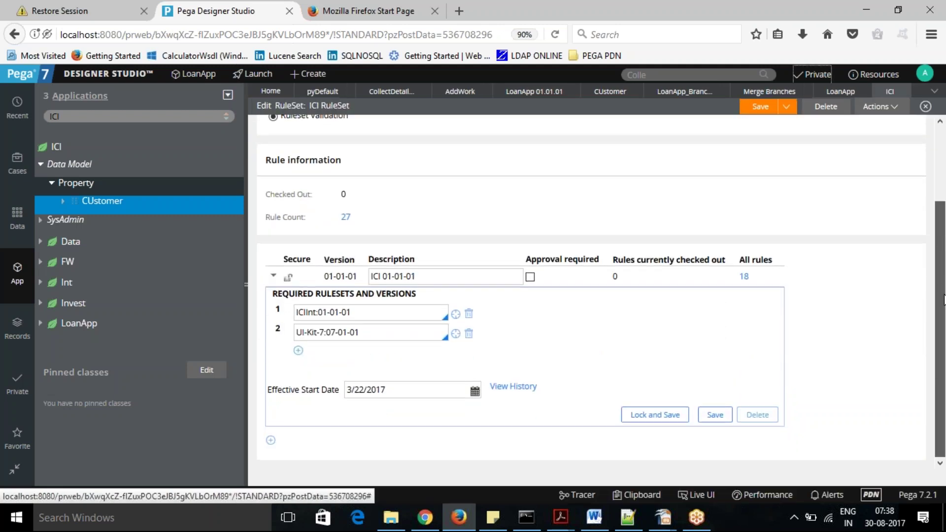
{"action": "scroll", "coordinate": [845, 165], "scroll_direction": "up", "scroll_amount": 1}
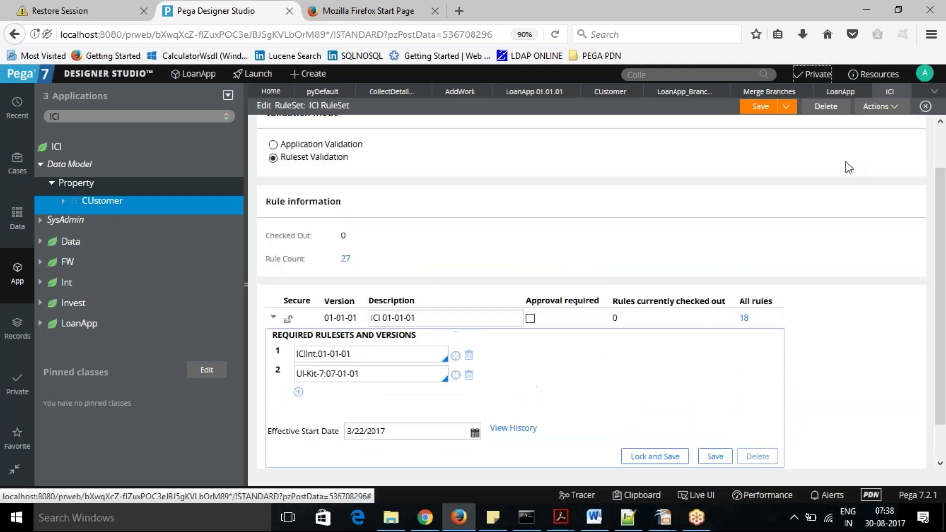
Run the pending LoanAppBranch merge and review its Audit and Overview results.
{"action": "left_click", "coordinate": [762, 95]}
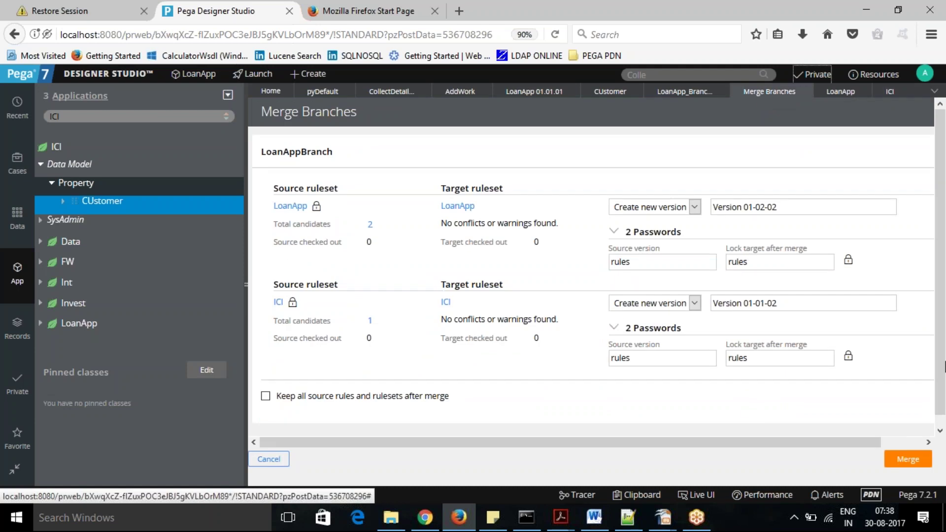
{"action": "scroll", "coordinate": [944, 358], "scroll_direction": "down", "scroll_amount": 1}
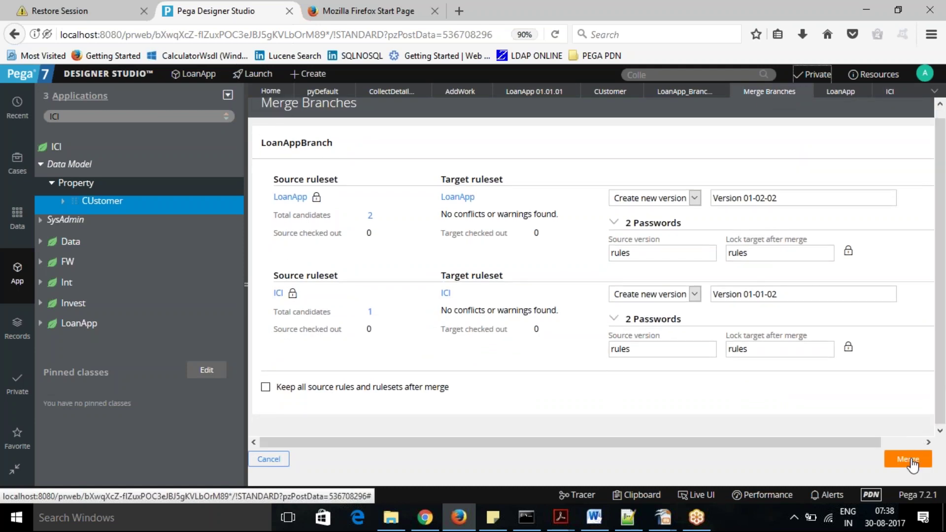
{"action": "left_click", "coordinate": [908, 459]}
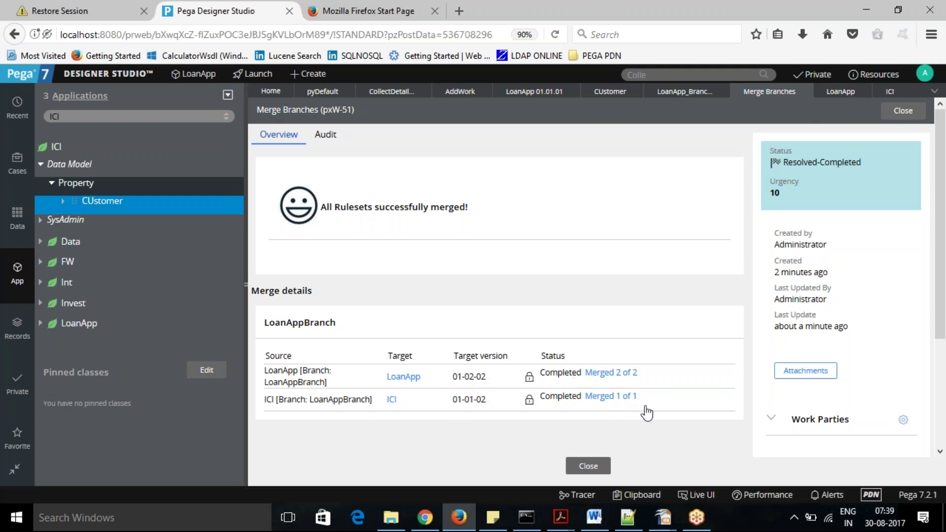
{"action": "left_click_drag", "start_coordinate": [944, 307], "coordinate": [944, 256]}
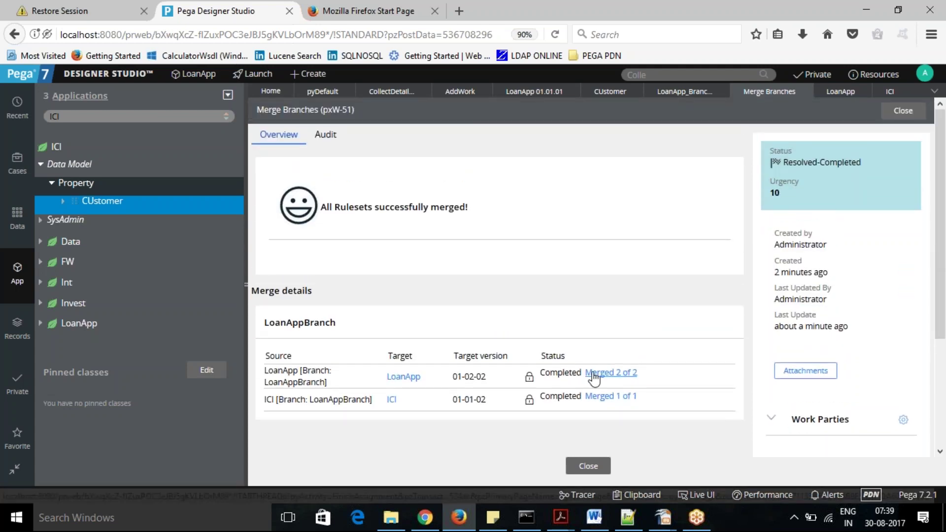
{"action": "left_click", "coordinate": [326, 136]}
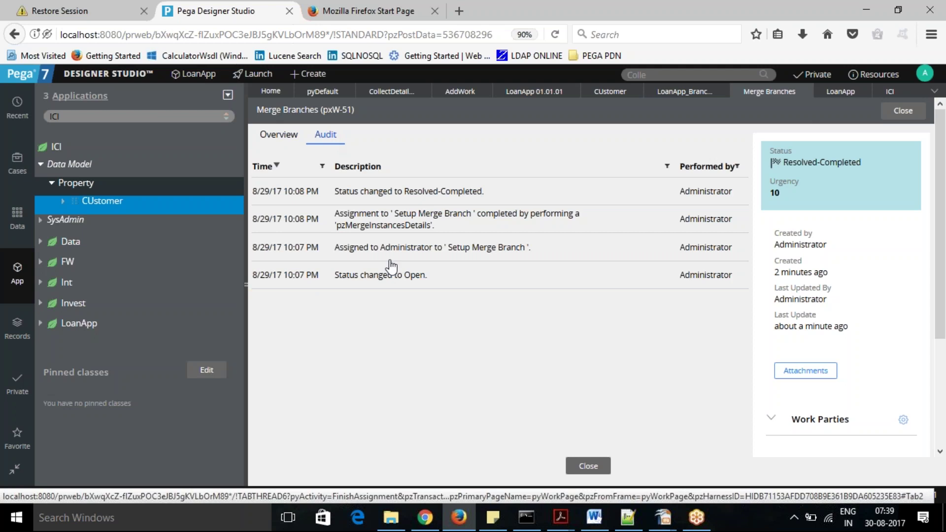
{"action": "left_click", "coordinate": [275, 142]}
Refresh the LoanApp application definition and check the LoanAppBranch actions menu without choosing anything.
{"action": "left_click", "coordinate": [534, 93]}
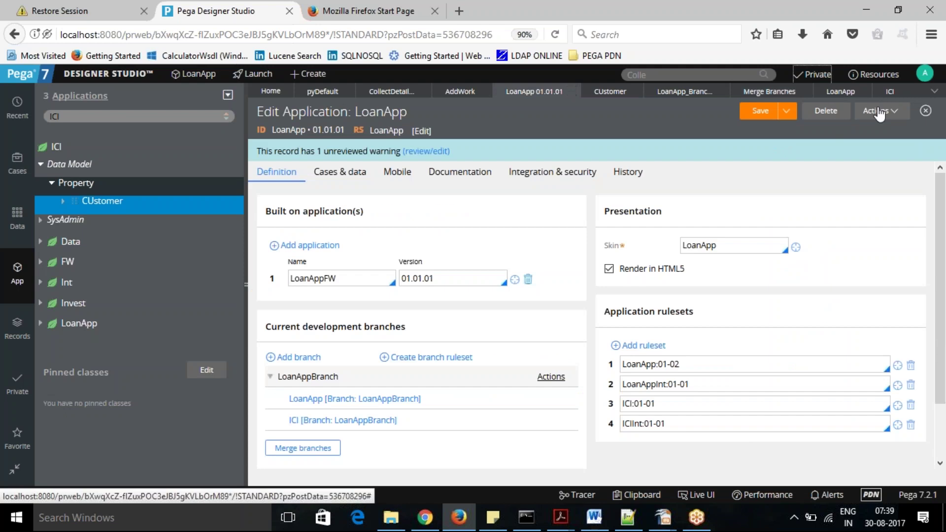
{"action": "left_click", "coordinate": [895, 111]}
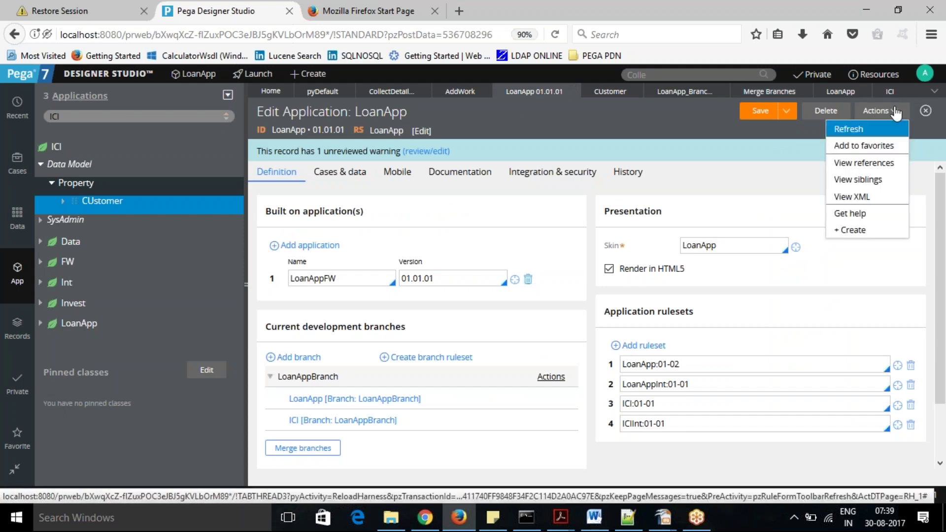
{"action": "left_click", "coordinate": [874, 130]}
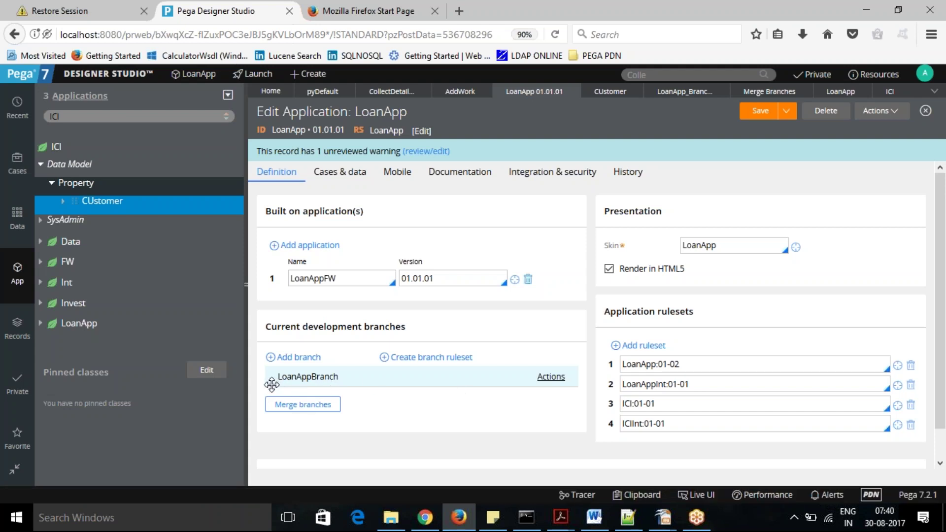
{"action": "left_click", "coordinate": [551, 377]}
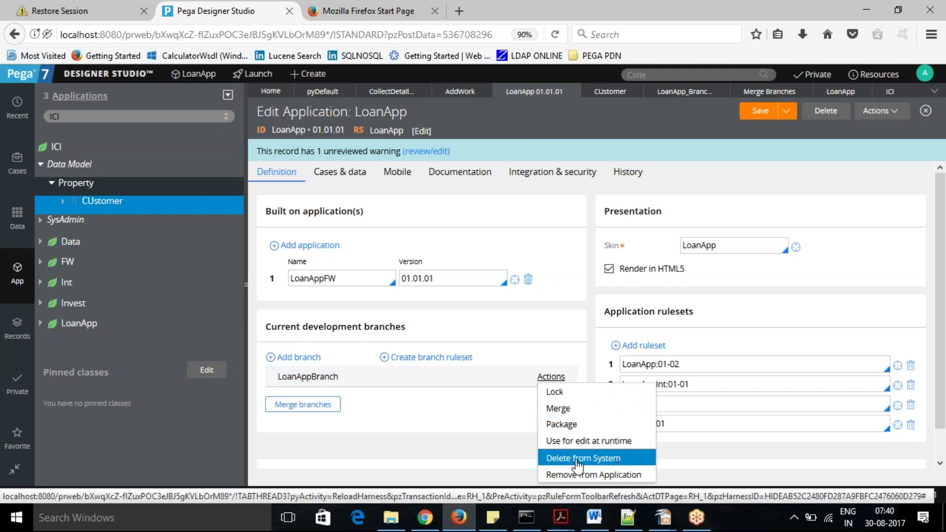
{"action": "left_click", "coordinate": [493, 418]}
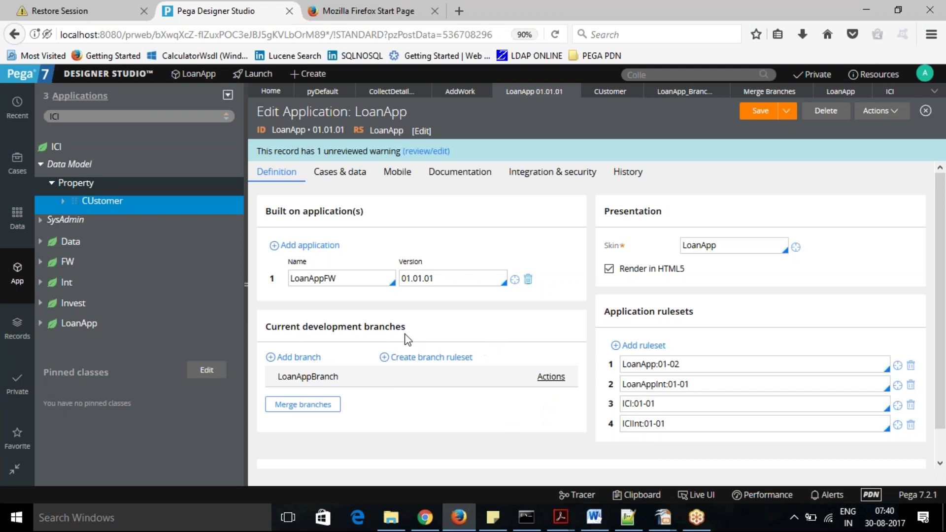
Open and refresh the LoanApp ruleset to see new version 01-02-02 with 2 rules.
{"action": "left_click", "coordinate": [898, 367]}
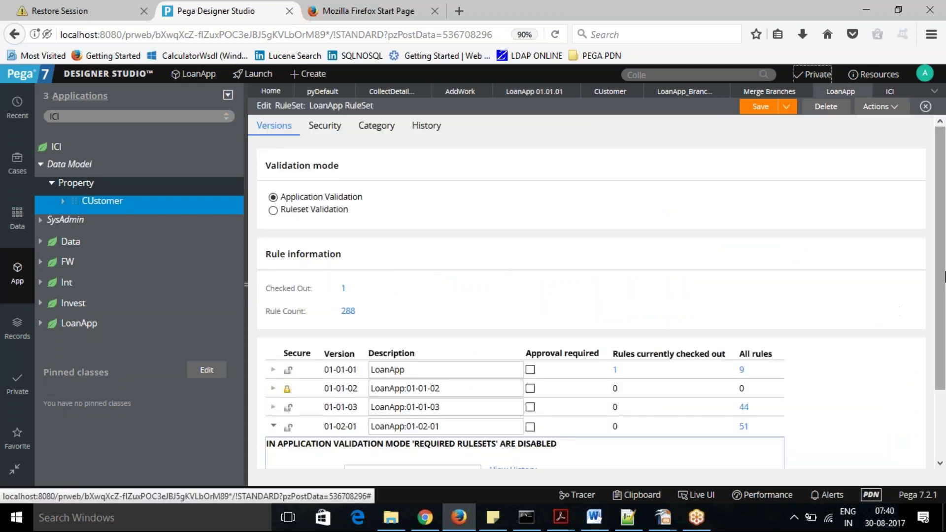
{"action": "scroll", "coordinate": [941, 304], "scroll_direction": "down", "scroll_amount": 3}
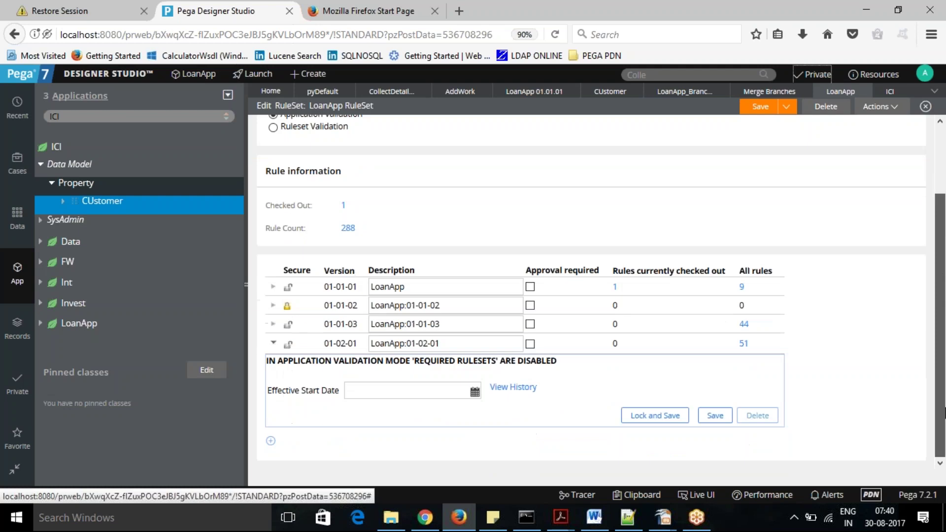
{"action": "left_click", "coordinate": [274, 342]}
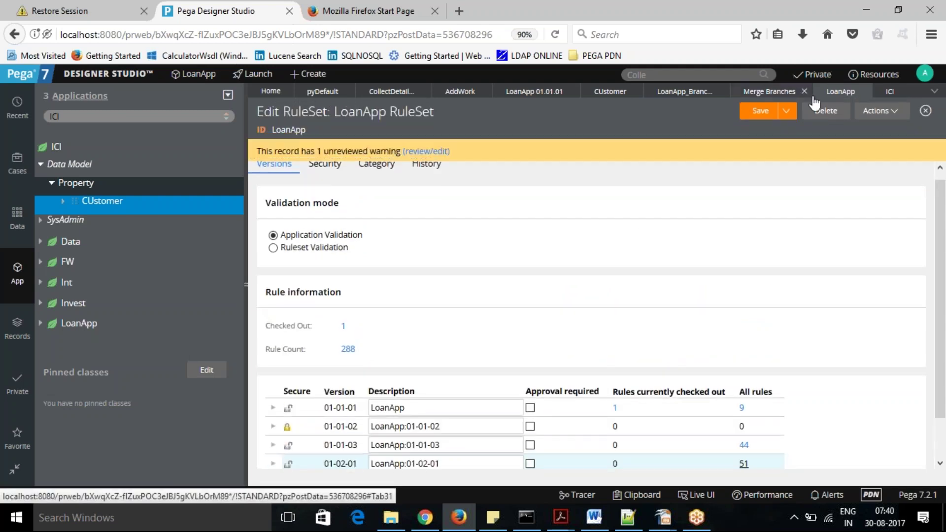
{"action": "left_click", "coordinate": [898, 114]}
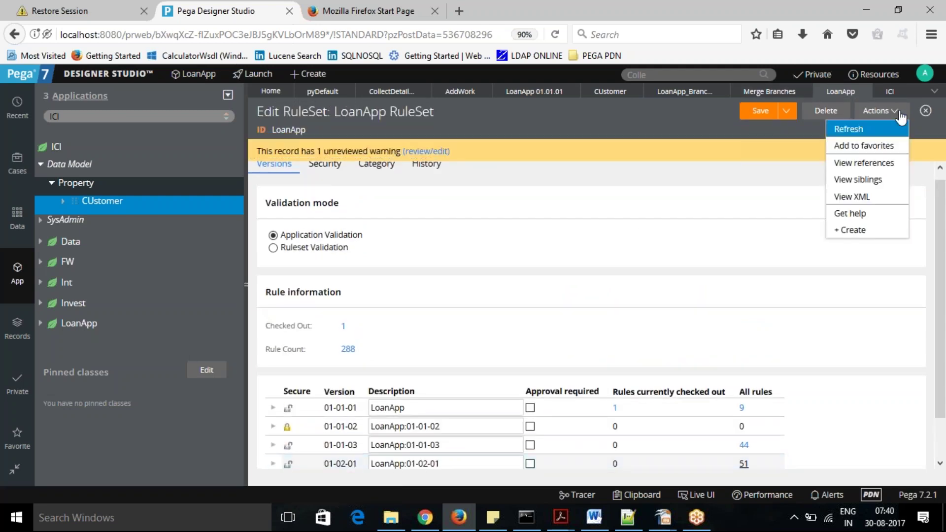
{"action": "left_click", "coordinate": [875, 130]}
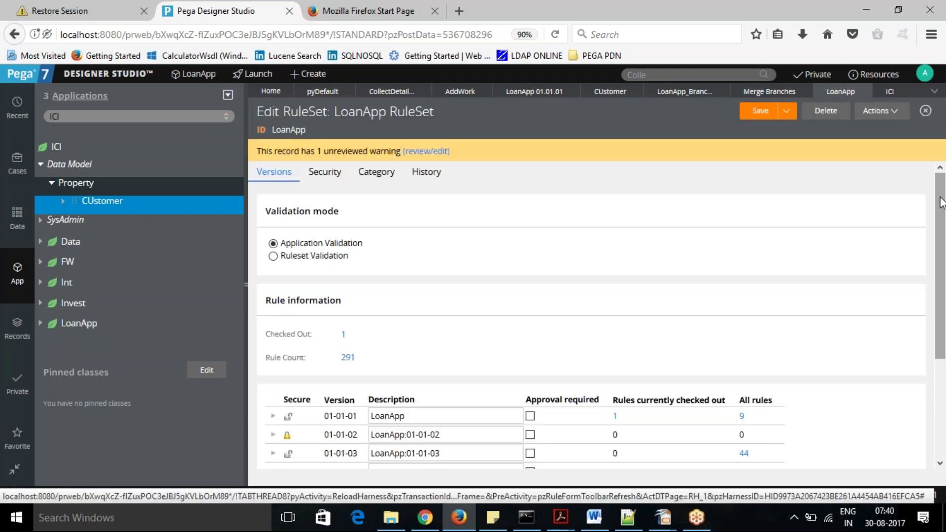
{"action": "left_click_drag", "start_coordinate": [940, 197], "coordinate": [941, 256]}
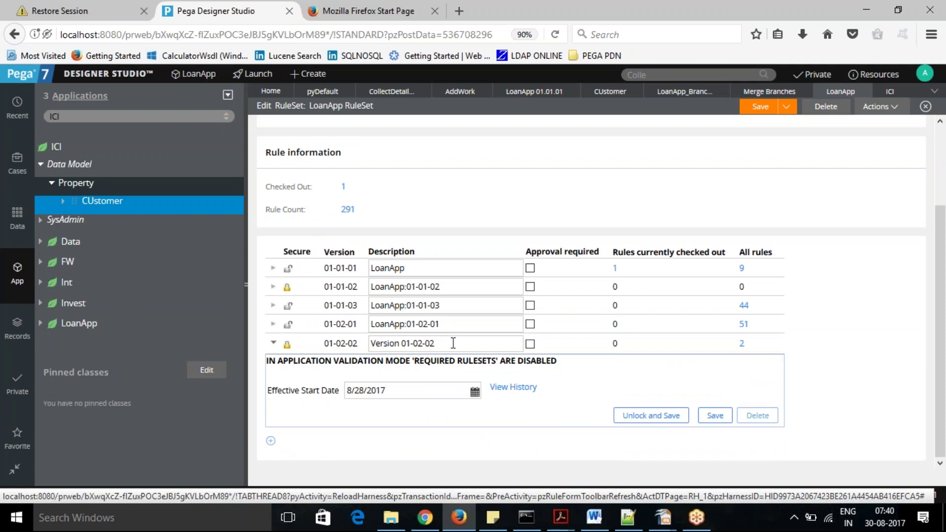
Refresh the ICI RuleSet to confirm its new 01-01-02 version, then return to the Merge Branches summary.
{"action": "left_click", "coordinate": [892, 93]}
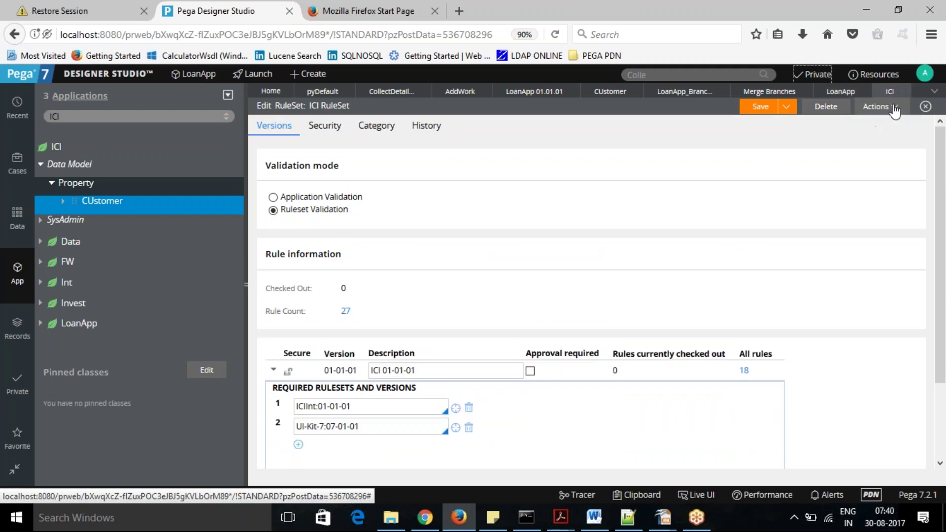
{"action": "left_click", "coordinate": [880, 107]}
{"action": "left_click", "coordinate": [874, 127]}
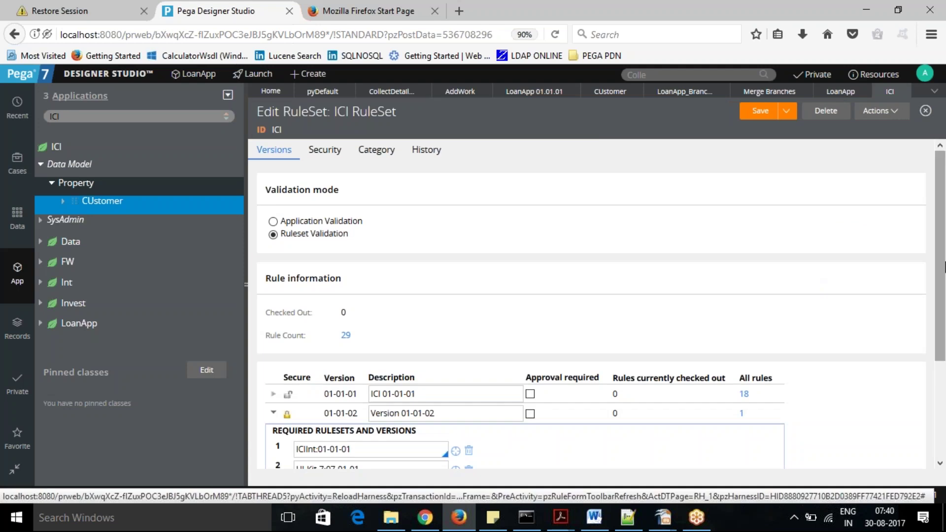
{"action": "left_click_drag", "start_coordinate": [942, 276], "coordinate": [944, 340]}
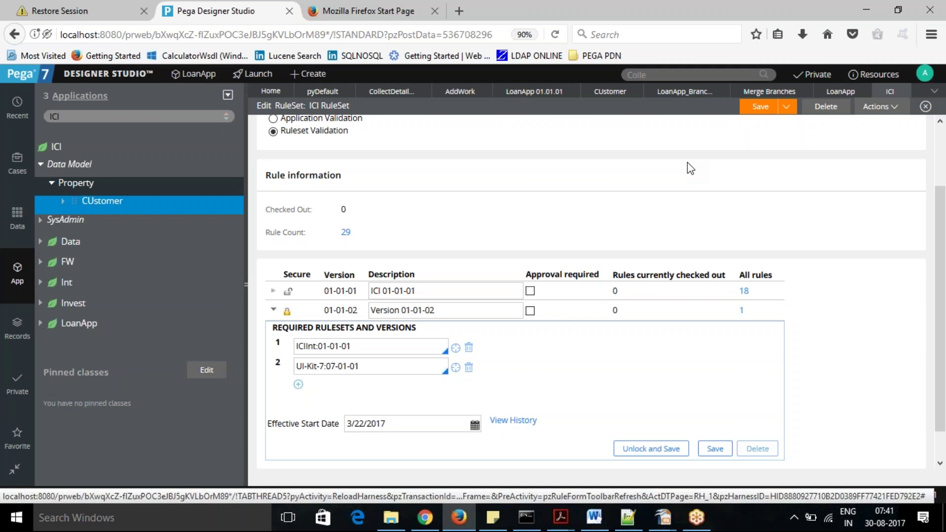
{"action": "left_click", "coordinate": [766, 92]}
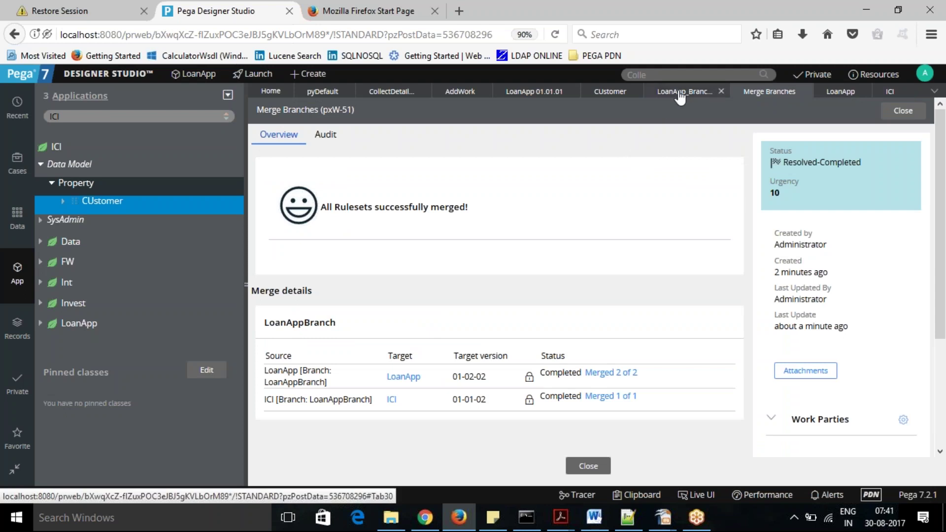
Return to the LoanApp 01.01.01 application definition listing LoanApp:01-02 and ICI:01-01.
{"action": "left_click", "coordinate": [680, 98]}
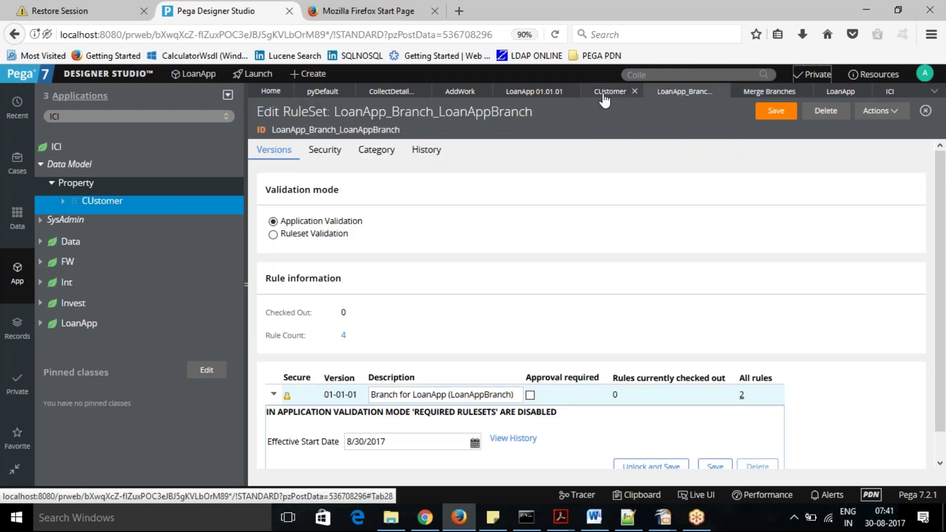
{"action": "left_click", "coordinate": [526, 100]}
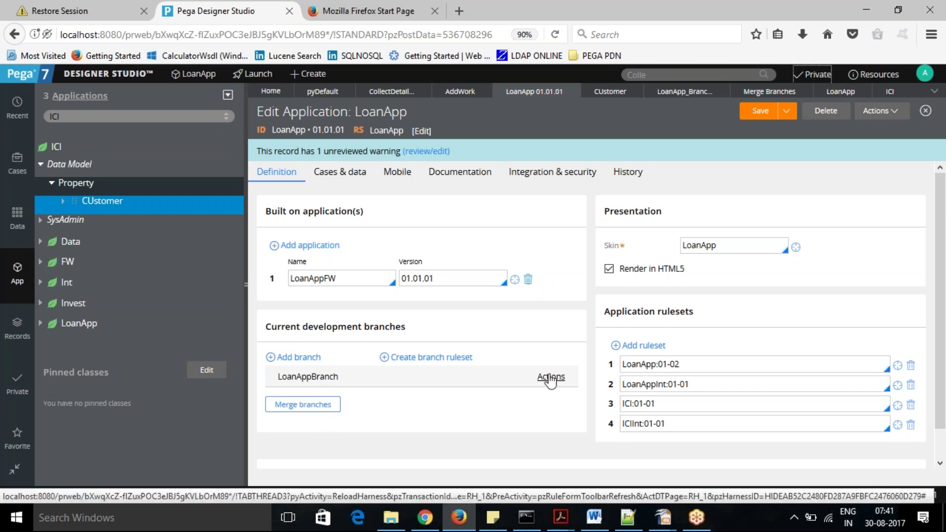
{"action": "left_click", "coordinate": [551, 377]}
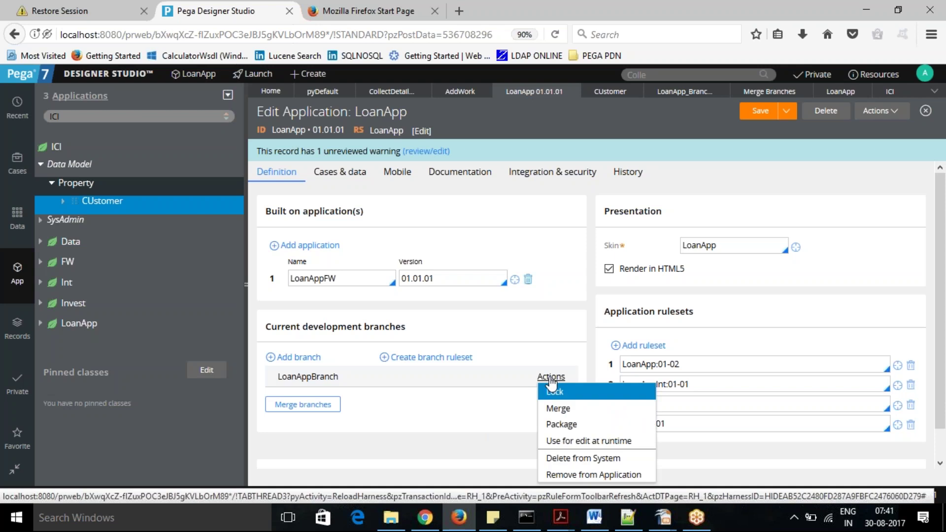
{"action": "left_click", "coordinate": [511, 392]}
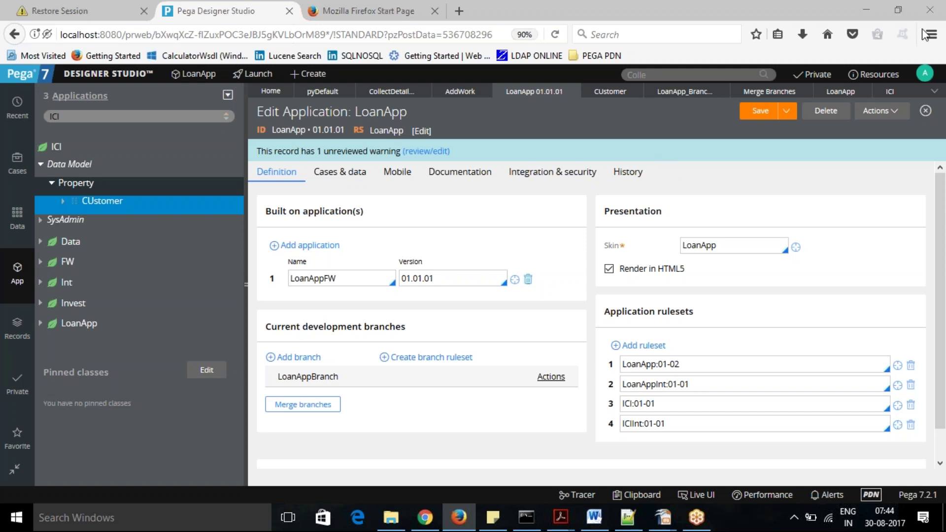
Show the Operator Profile to review rulesets such as LoanApp_Branch_LoanAppBranch:01-01-01 and LoanApp:01-02.
{"action": "left_click", "coordinate": [925, 73]}
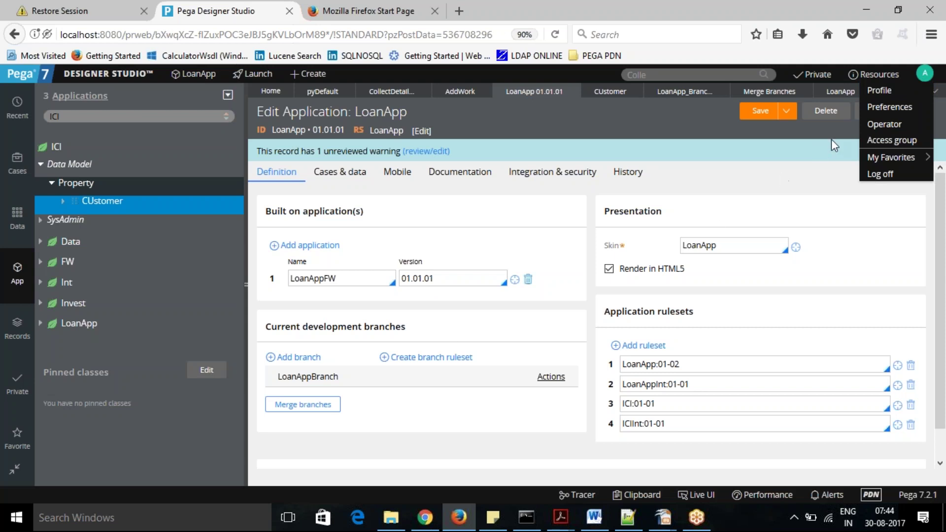
{"action": "left_click", "coordinate": [880, 91]}
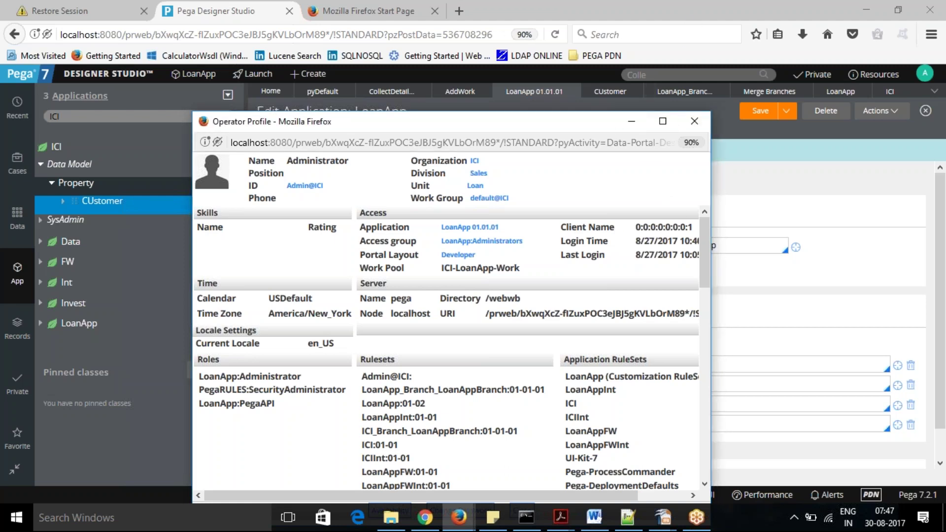
Log off and sign back in using the saved administrator user name.
{"action": "left_click", "coordinate": [727, 175]}
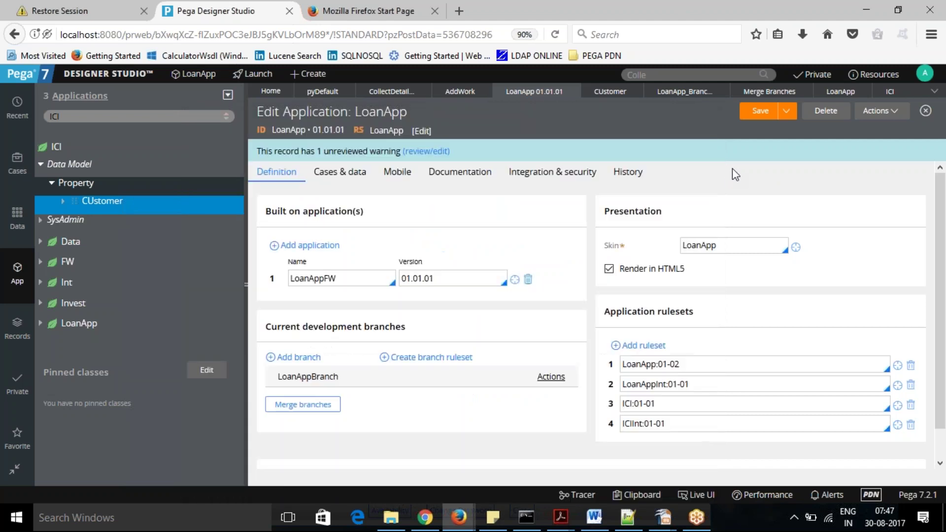
{"action": "left_click", "coordinate": [924, 73]}
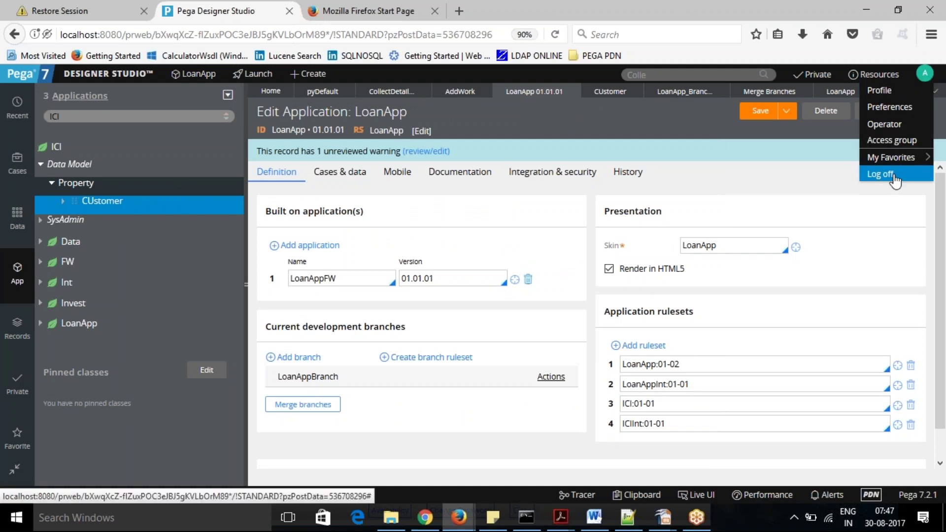
{"action": "left_click", "coordinate": [895, 175]}
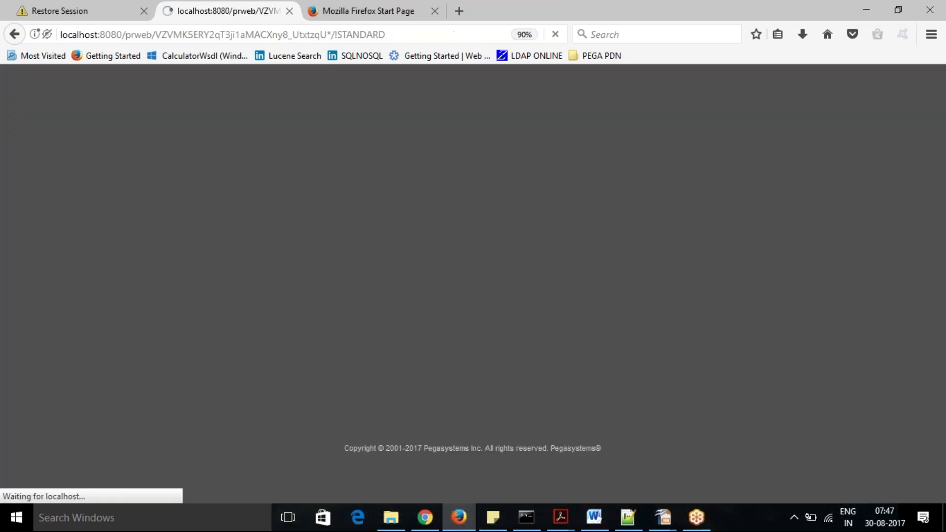
{"action": "left_click", "coordinate": [451, 187]}
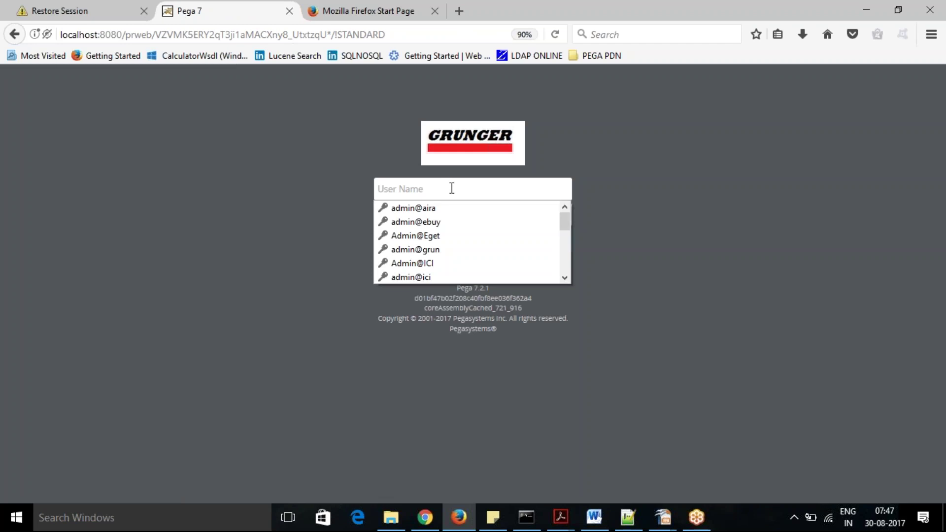
{"action": "left_click", "coordinate": [426, 264]}
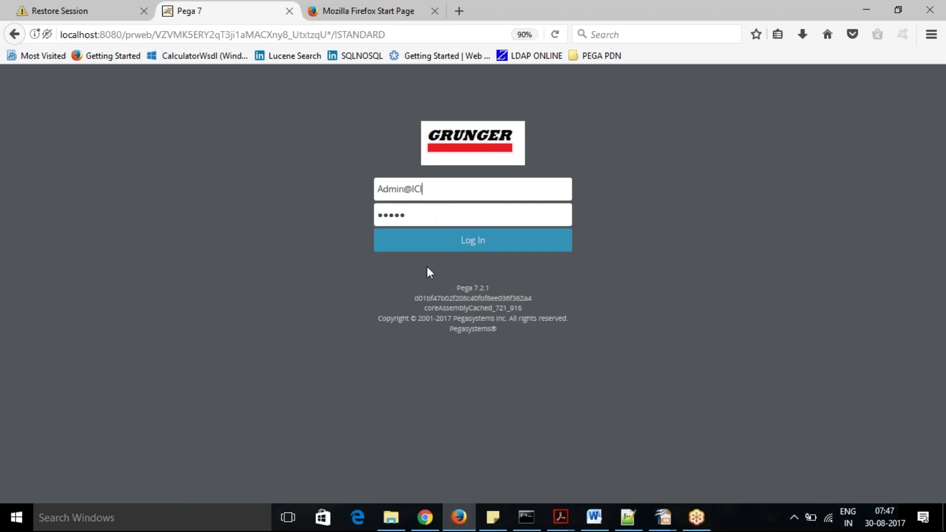
{"action": "left_click", "coordinate": [480, 250]}
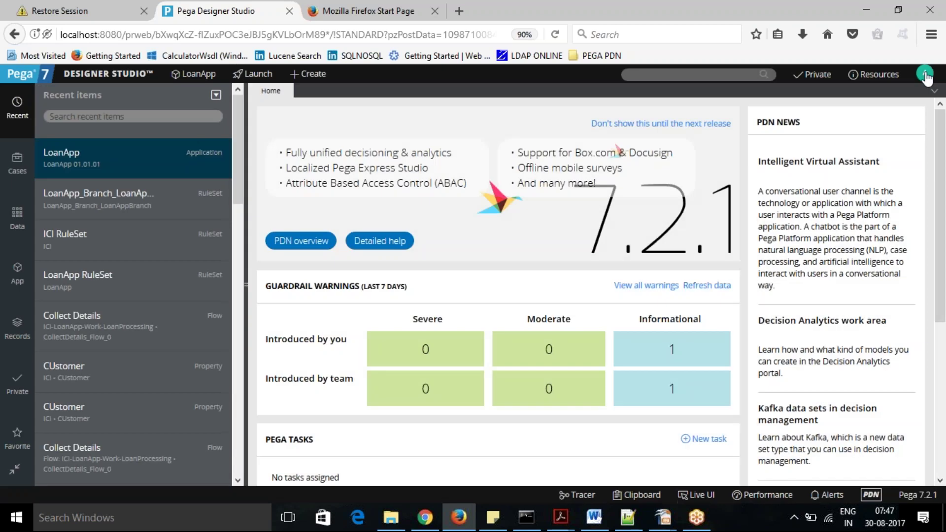
Reopen the operator profile to check for the ICI_Branch_LoanAppBranch ruleset, then close it.
{"action": "left_click", "coordinate": [926, 76]}
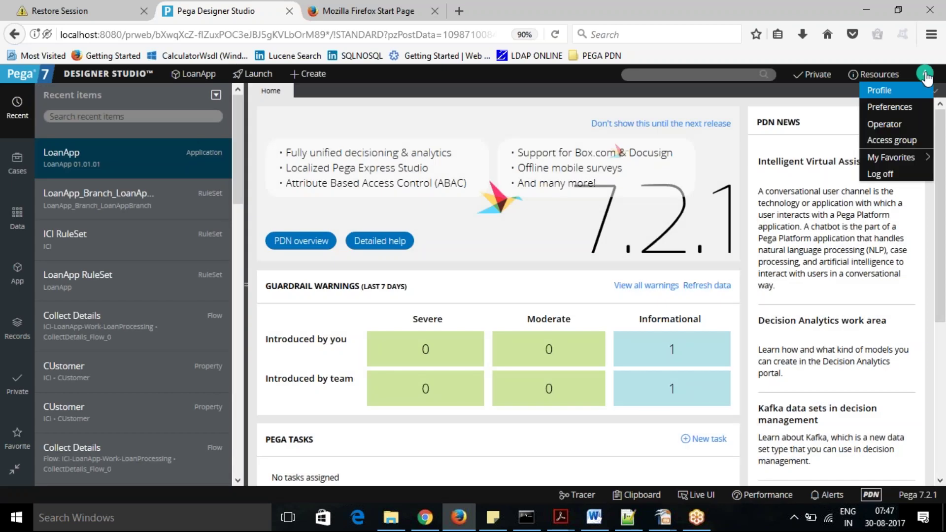
{"action": "left_click", "coordinate": [889, 91]}
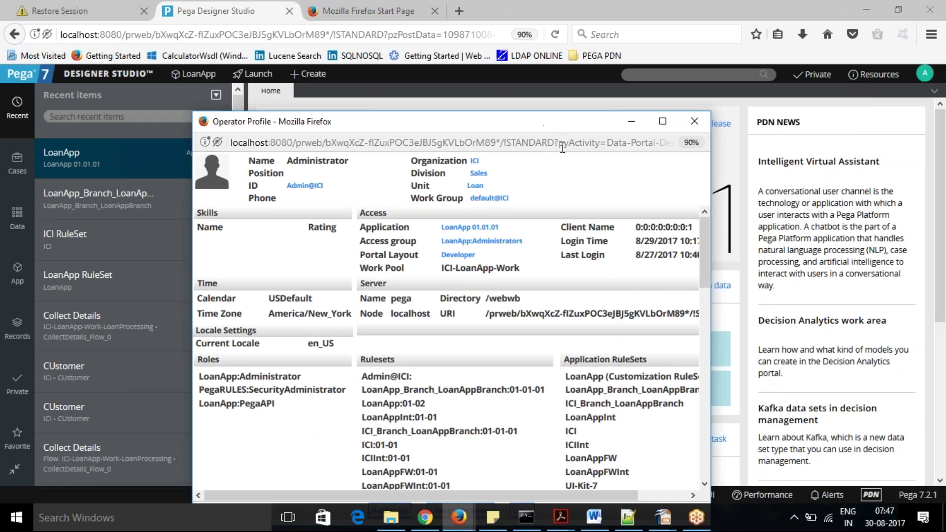
{"action": "left_click", "coordinate": [694, 121]}
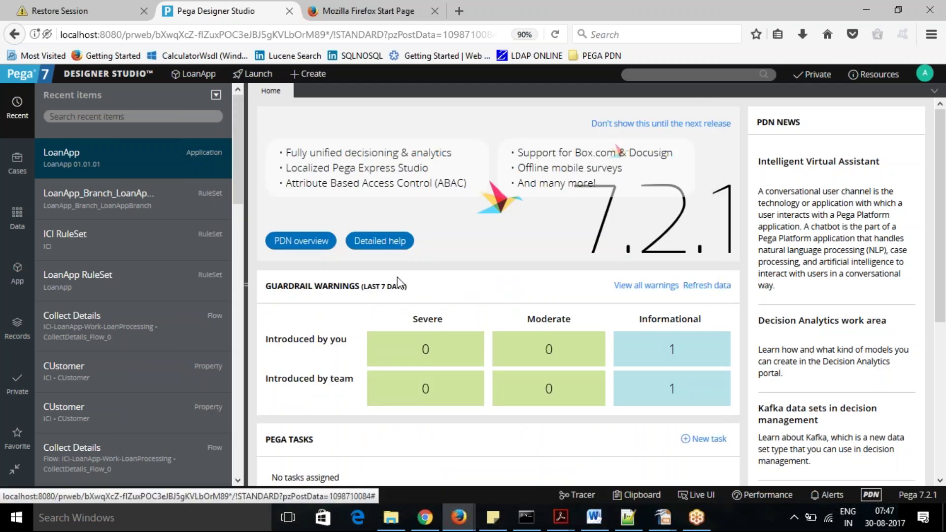
{"action": "left_click", "coordinate": [190, 77]}
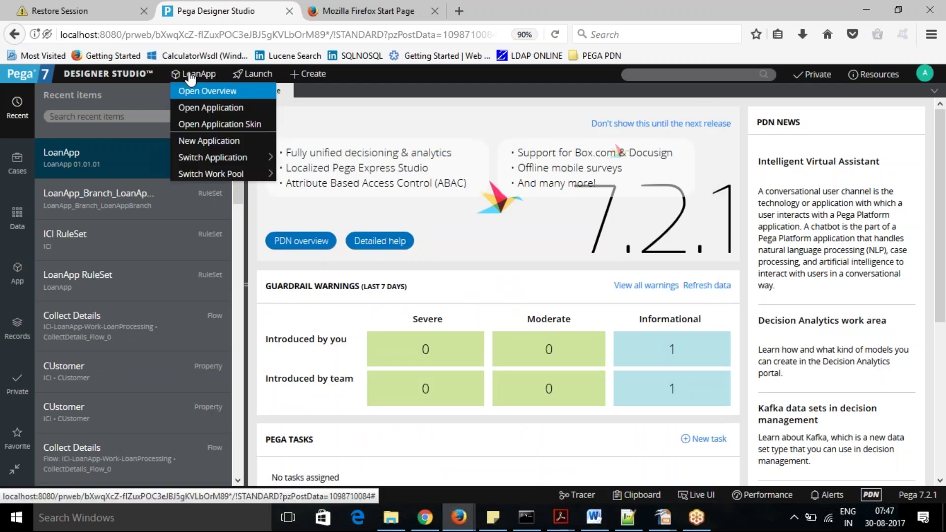
Copy the LoanApp_Branch_LoanAppBranch ruleset name from the Operator Profile into the clipboard.
{"action": "left_click", "coordinate": [210, 110]}
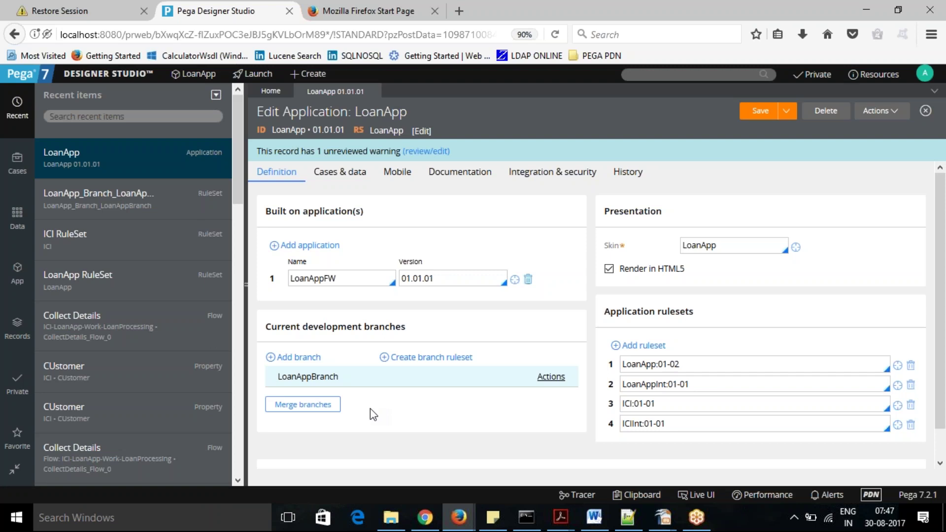
{"action": "key", "text": "alt+Tab"}
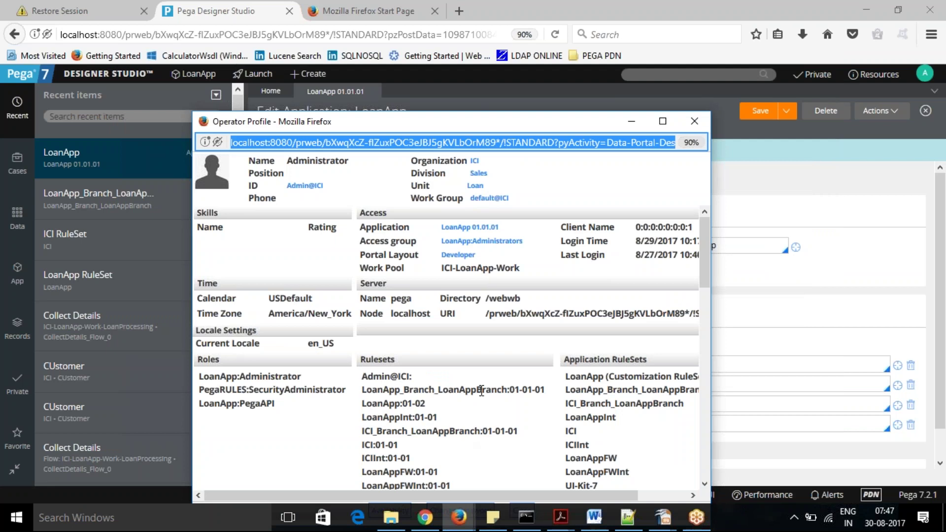
{"action": "left_click_drag", "start_coordinate": [508, 389], "coordinate": [363, 394]}
{"action": "key", "text": "ctrl+c"}
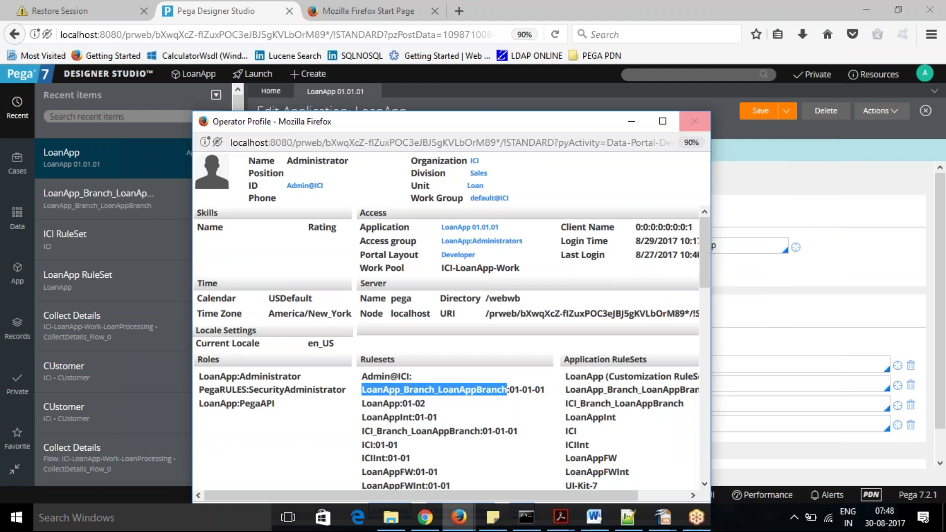
{"action": "left_click", "coordinate": [710, 75]}
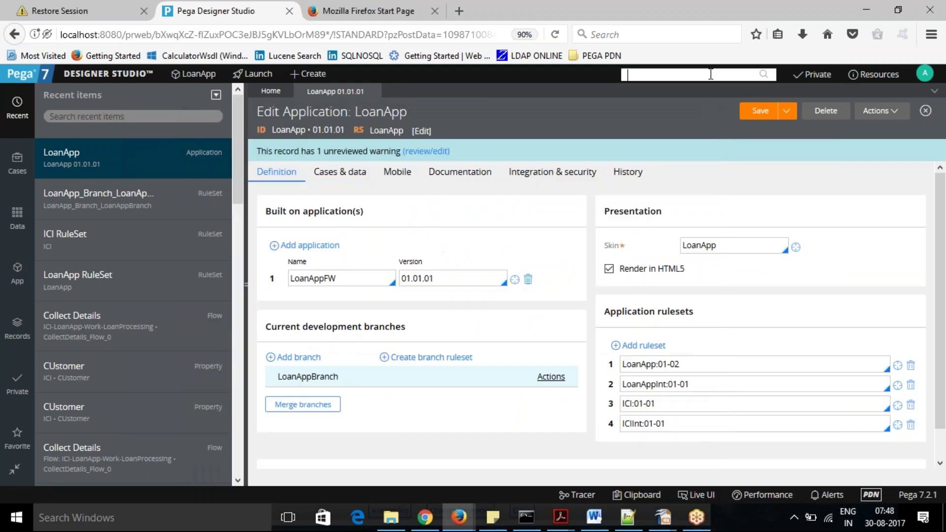
Search for LoanApp_Branch_LoanAppBranch, then old:LoanApp_Branch_LoanAppBranch, finding no results either time.
{"action": "key", "text": "ctrl+v"}
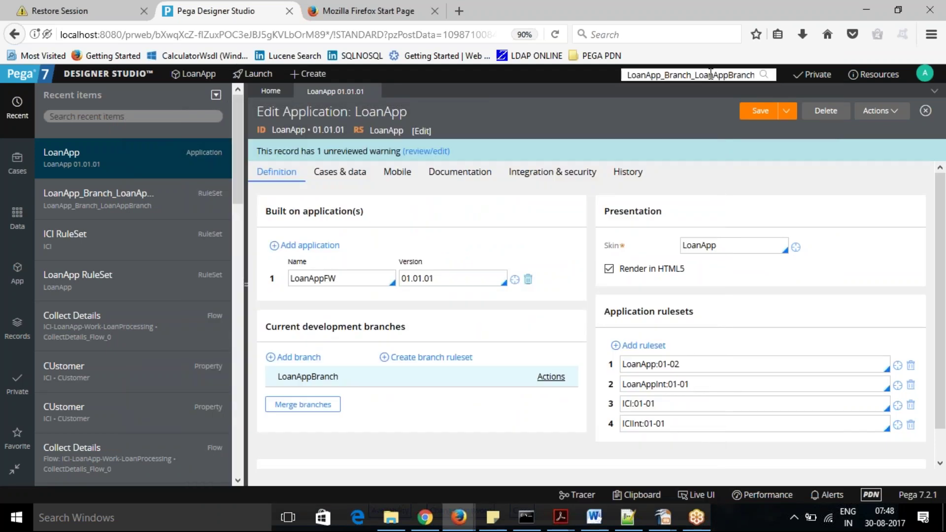
{"action": "key", "text": "Return"}
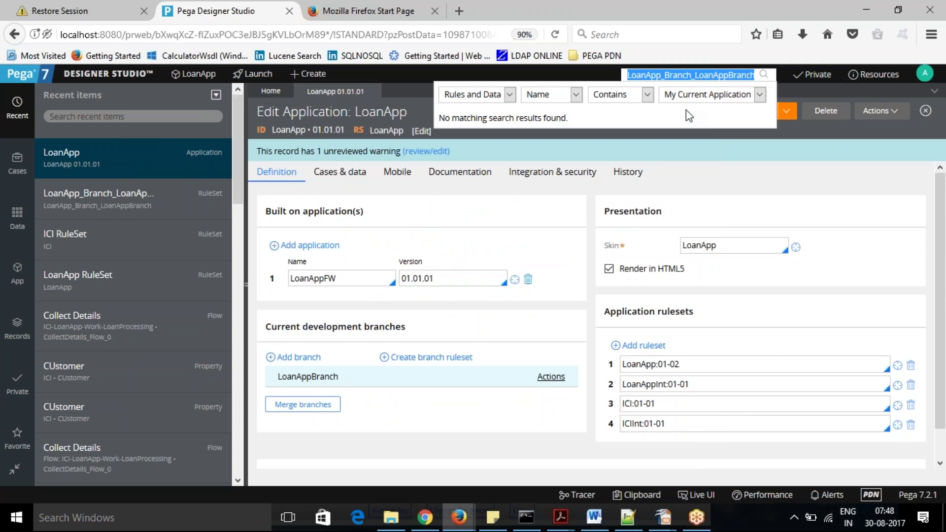
{"action": "left_click", "coordinate": [694, 76]}
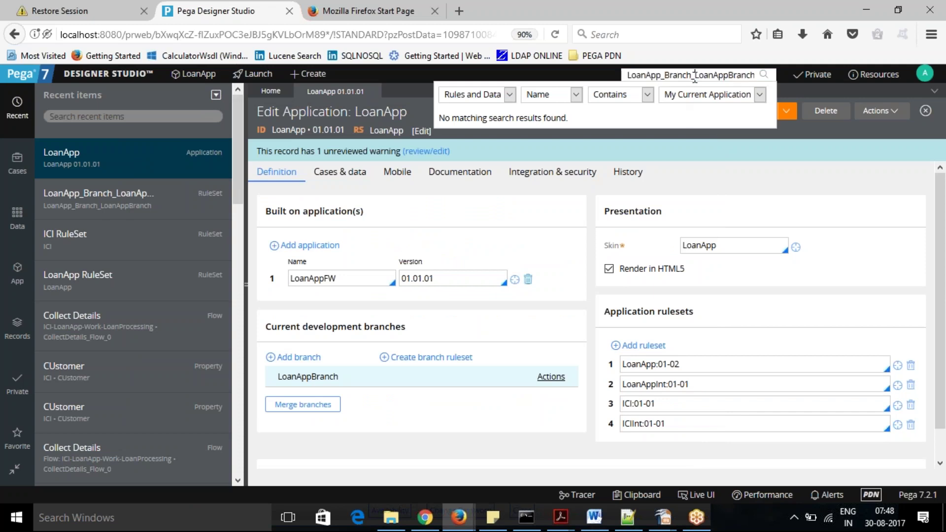
{"action": "left_click", "coordinate": [627, 77]}
{"action": "type", "text": "old"}
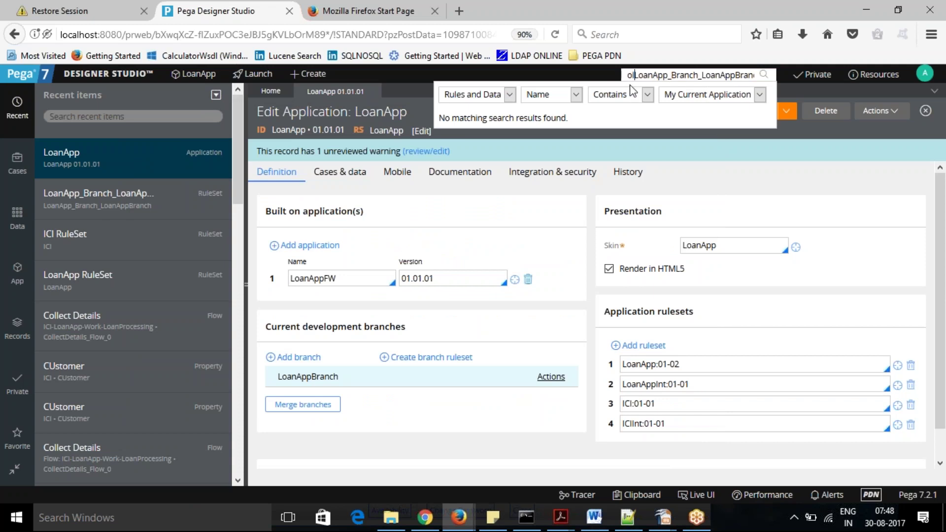
{"action": "type", "text": ":"}
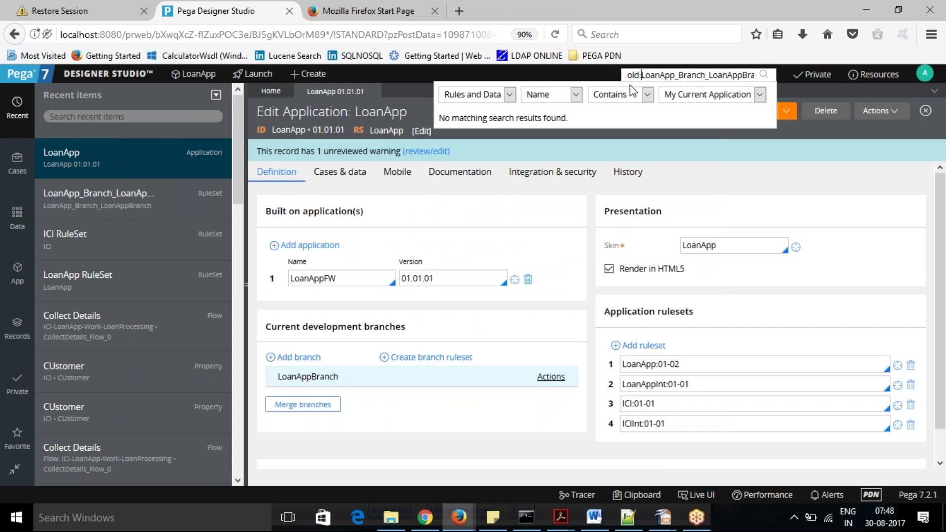
{"action": "key", "text": "Return"}
{"action": "left_click", "coordinate": [776, 190]}
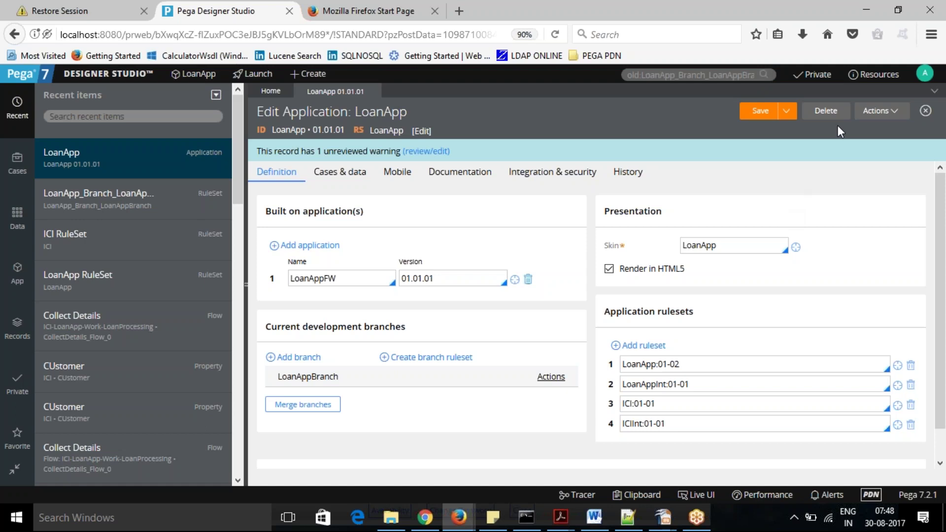
{"action": "left_click", "coordinate": [931, 77]}
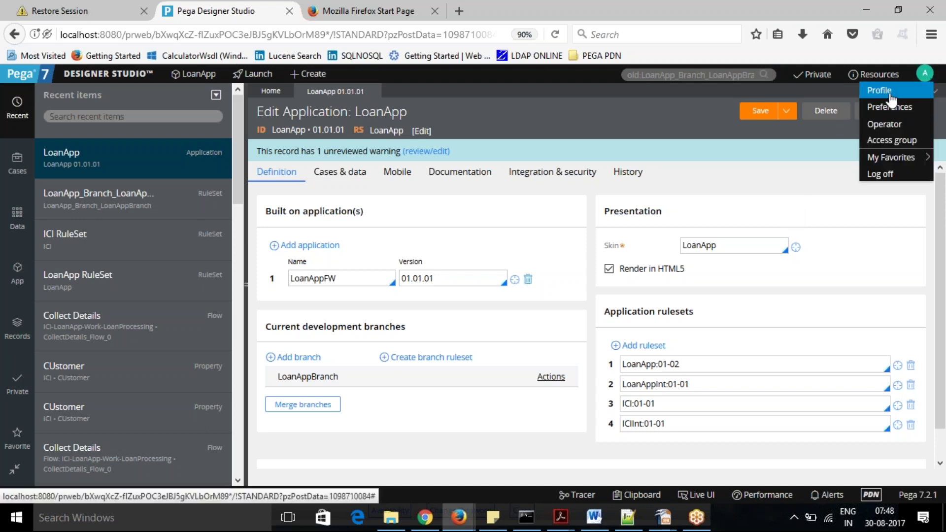
{"action": "left_click", "coordinate": [885, 97]}
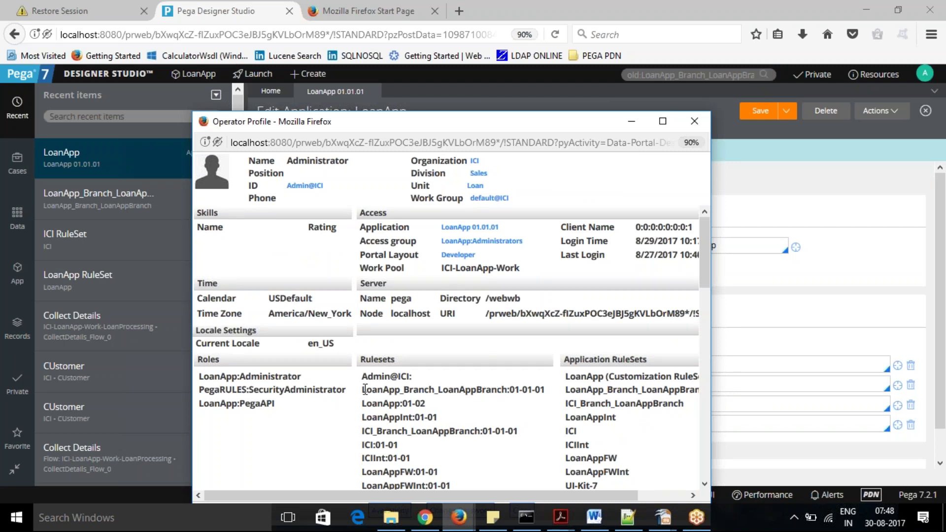
{"action": "left_click_drag", "start_coordinate": [362, 390], "coordinate": [544, 385]}
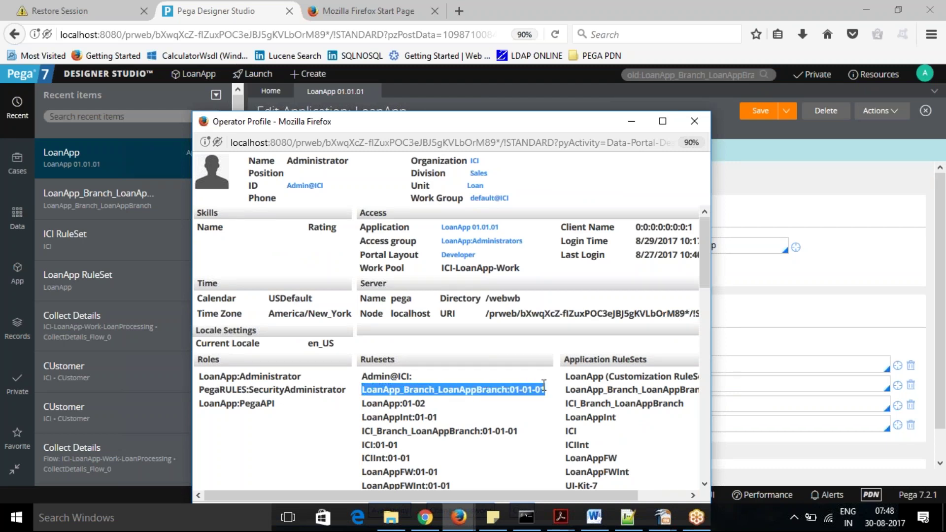
{"action": "left_click_drag", "start_coordinate": [523, 431], "coordinate": [362, 432]}
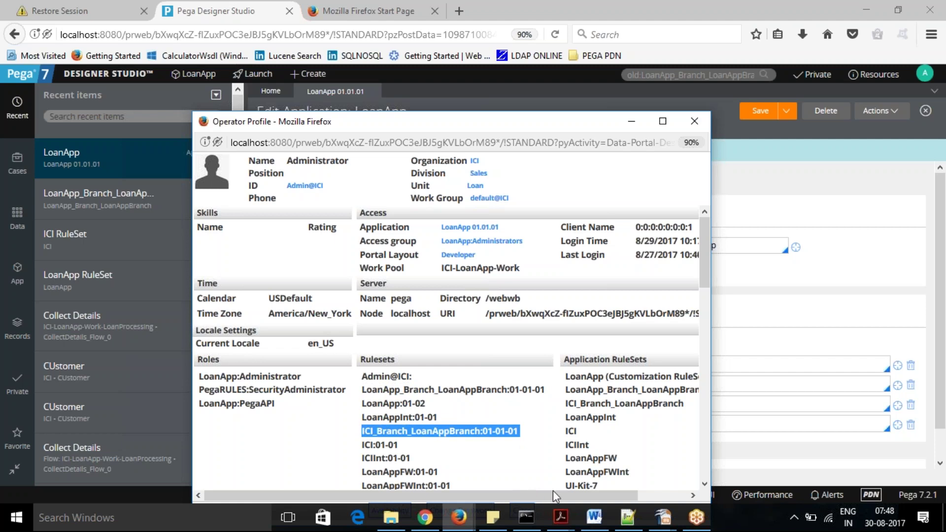
{"action": "left_click_drag", "start_coordinate": [557, 496], "coordinate": [616, 497]}
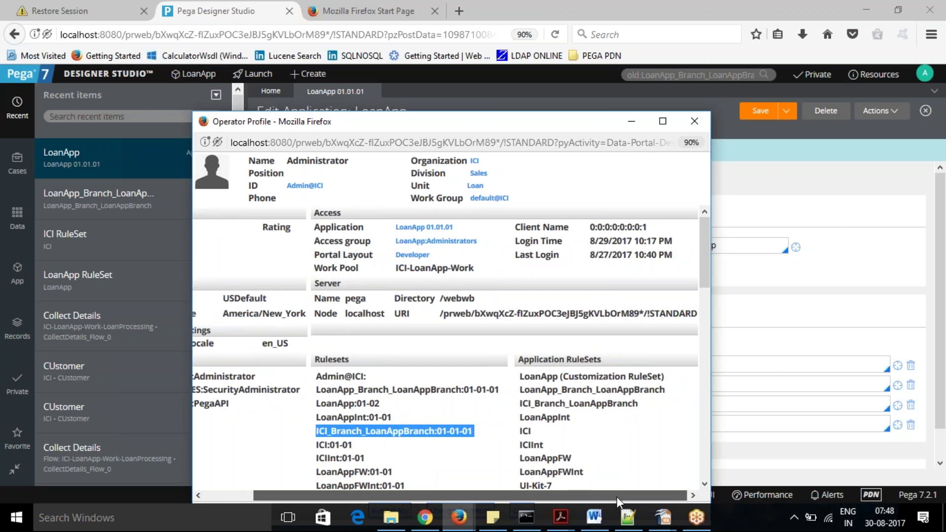
{"action": "left_click", "coordinate": [763, 330]}
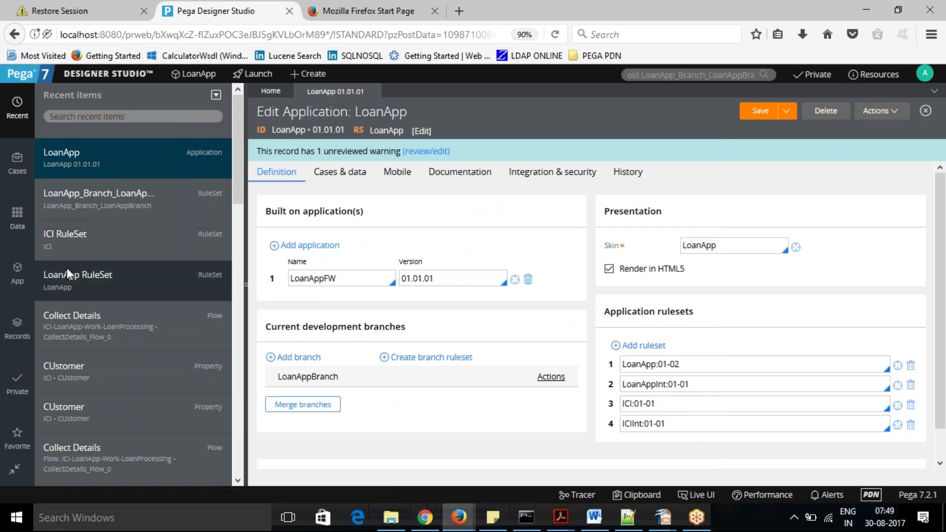
Open the Collect Details flow from Recent items and start a Save As copy.
{"action": "left_click", "coordinate": [82, 331]}
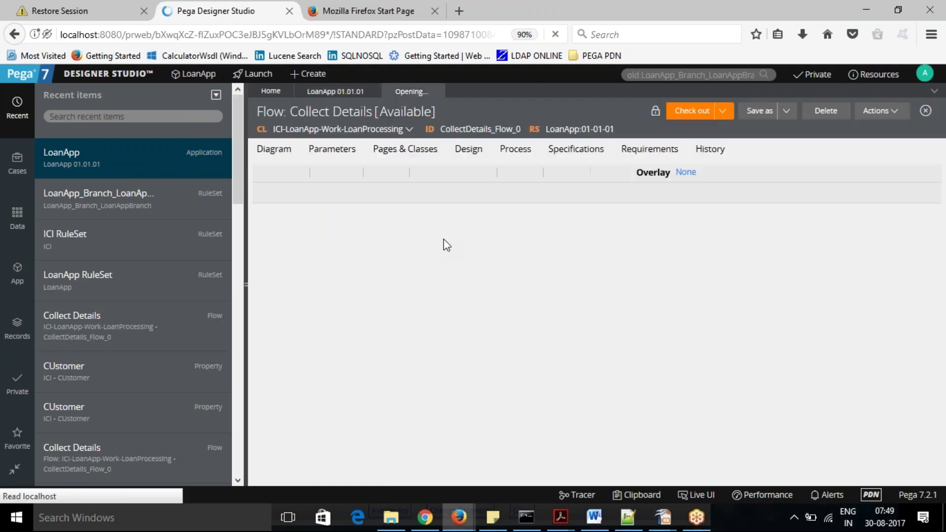
{"action": "left_click", "coordinate": [787, 111]}
{"action": "left_click", "coordinate": [808, 130]}
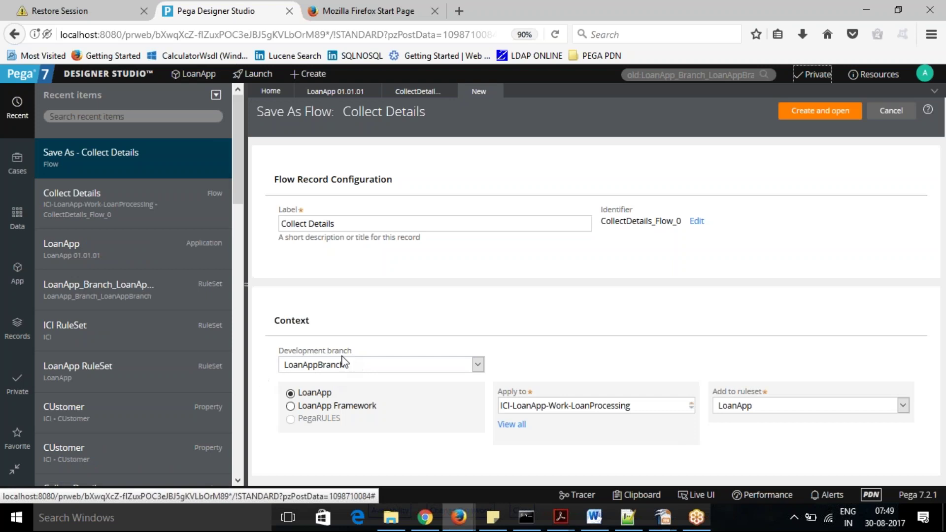
Switch the Development branch to [No branch], then back to LoanAppBranch.
{"action": "left_click", "coordinate": [475, 365]}
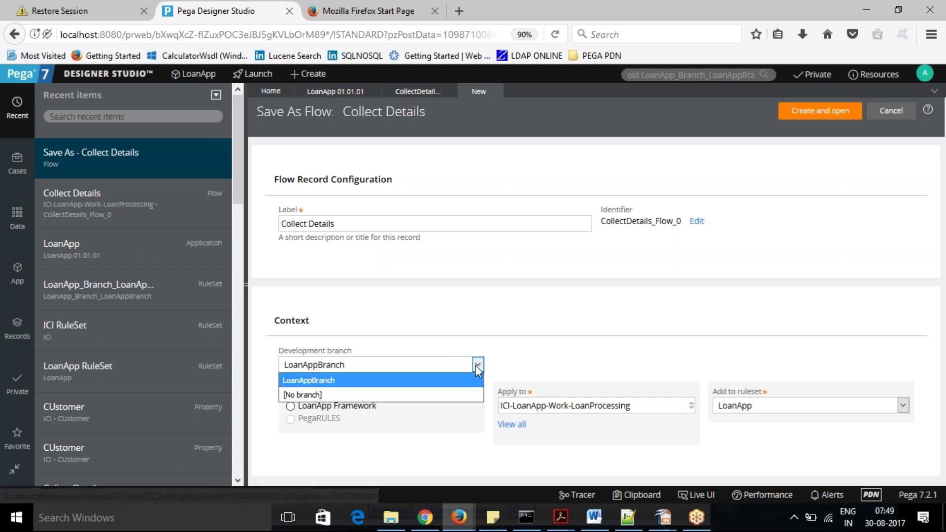
{"action": "left_click", "coordinate": [397, 394]}
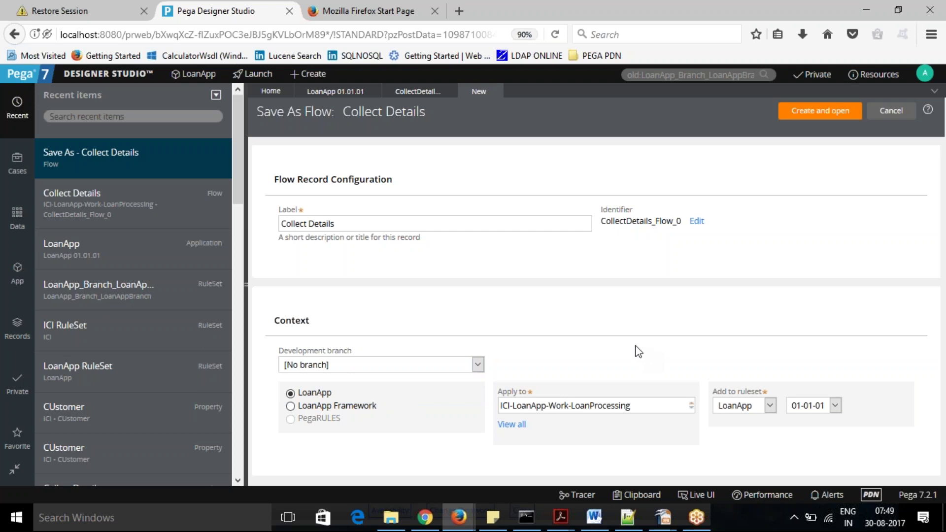
{"action": "left_click", "coordinate": [477, 365]}
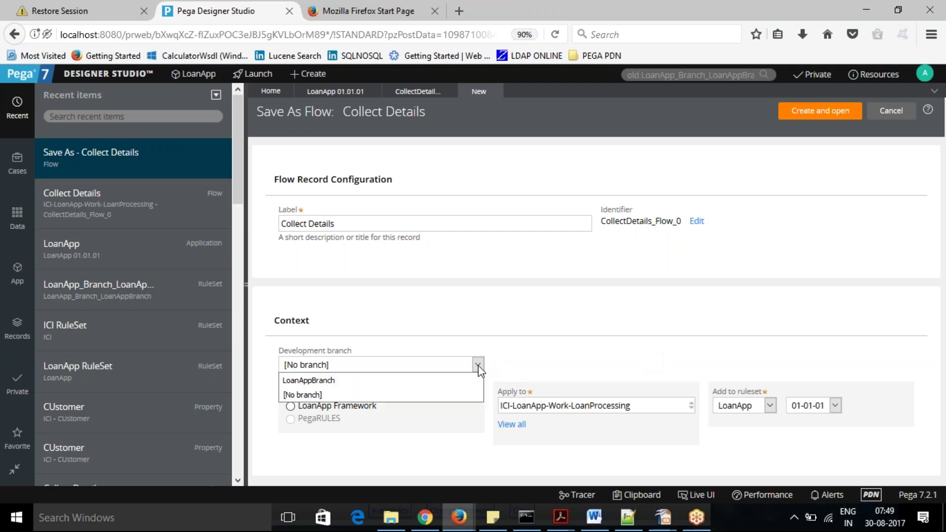
{"action": "left_click", "coordinate": [428, 387]}
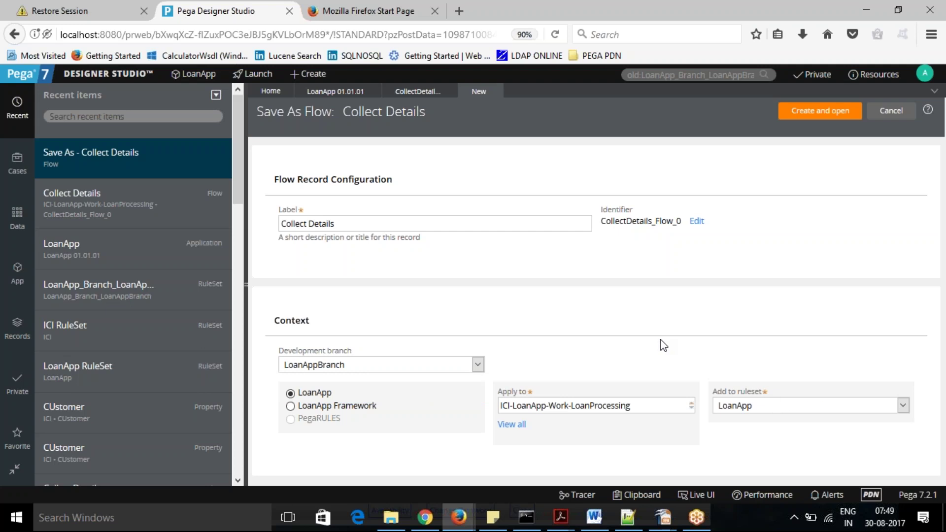